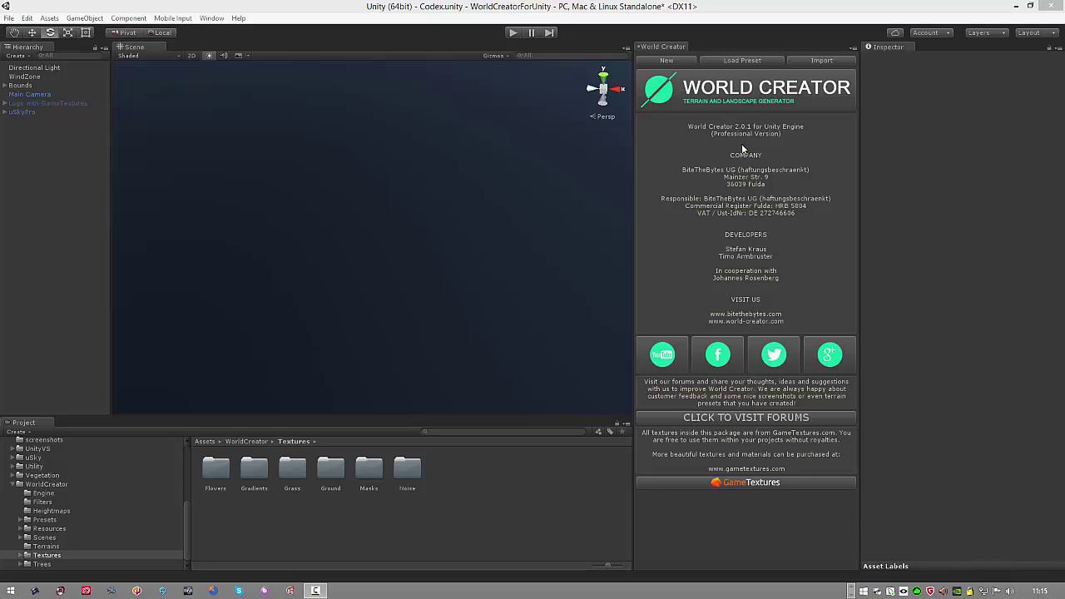
# Switch to Firefox and view the World Creator site's comparison of the Standard and Professional versions
pyautogui.click(851, 591)
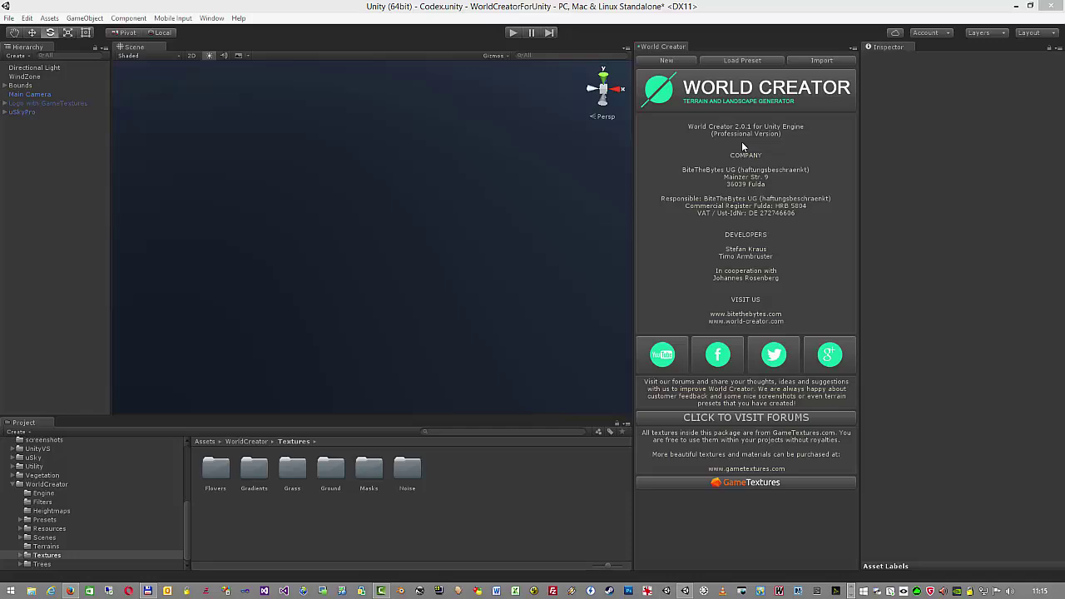
pyautogui.click(71, 591)
pyautogui.click(395, 10)
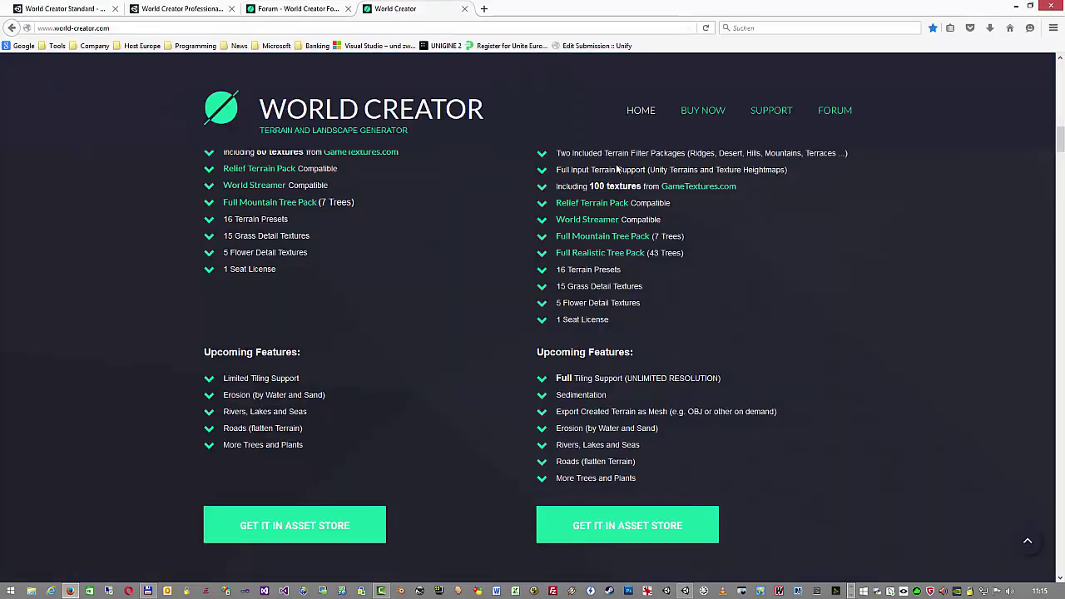
pyautogui.scroll(10, 644, 212)
pyautogui.scroll(5, 580, 183)
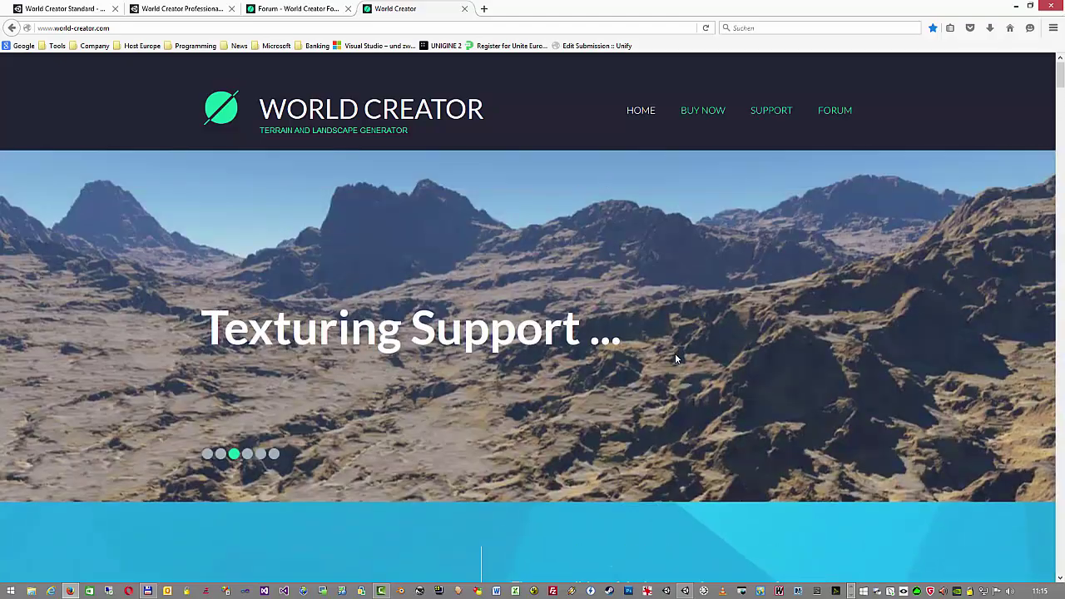
pyautogui.scroll(-15, 675, 358)
pyautogui.scroll(5, 676, 360)
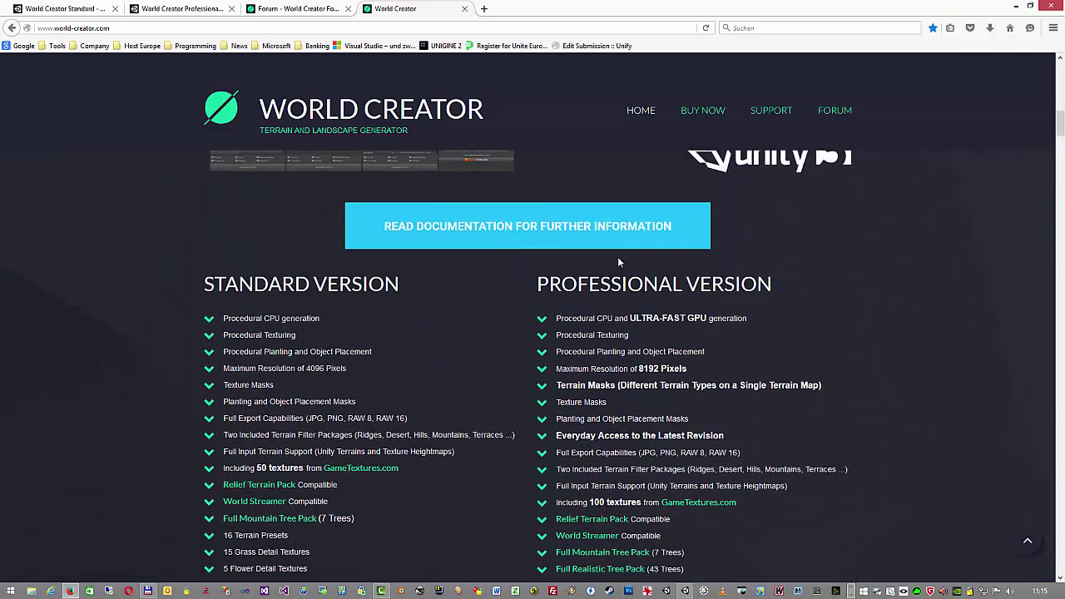
pyautogui.scroll(-2, 654, 398)
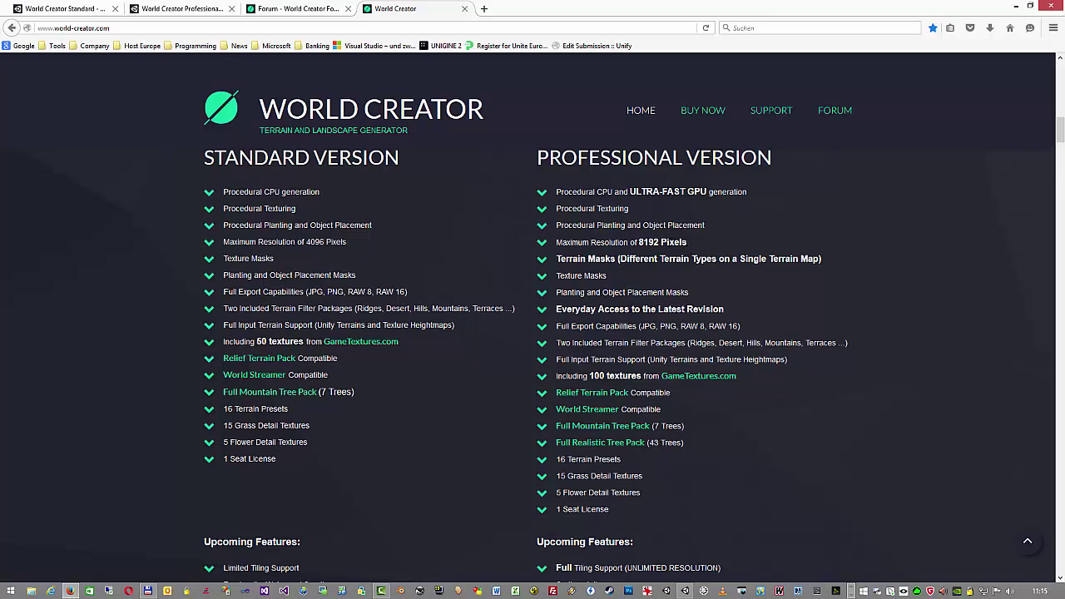
# Examine the Professional version's feature list, highlighting the maximum resolution, Terrain Masks and 100 textures entries
pyautogui.moveTo(639, 243); pyautogui.dragTo(694, 256)
pyautogui.click(930, 592)
pyautogui.moveTo(556, 259); pyautogui.dragTo(620, 259)
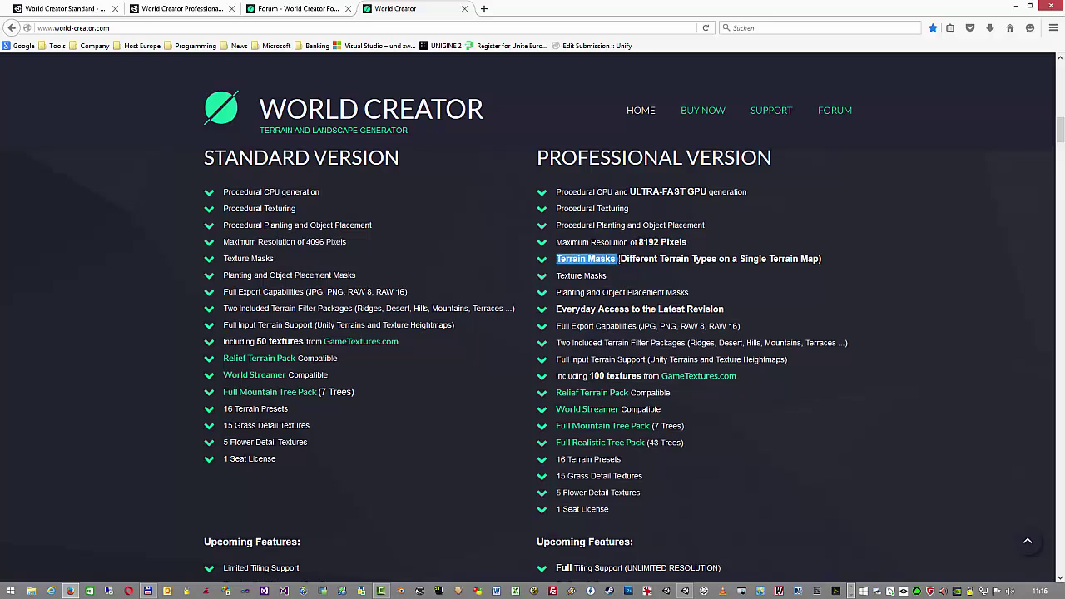
pyautogui.click(638, 285)
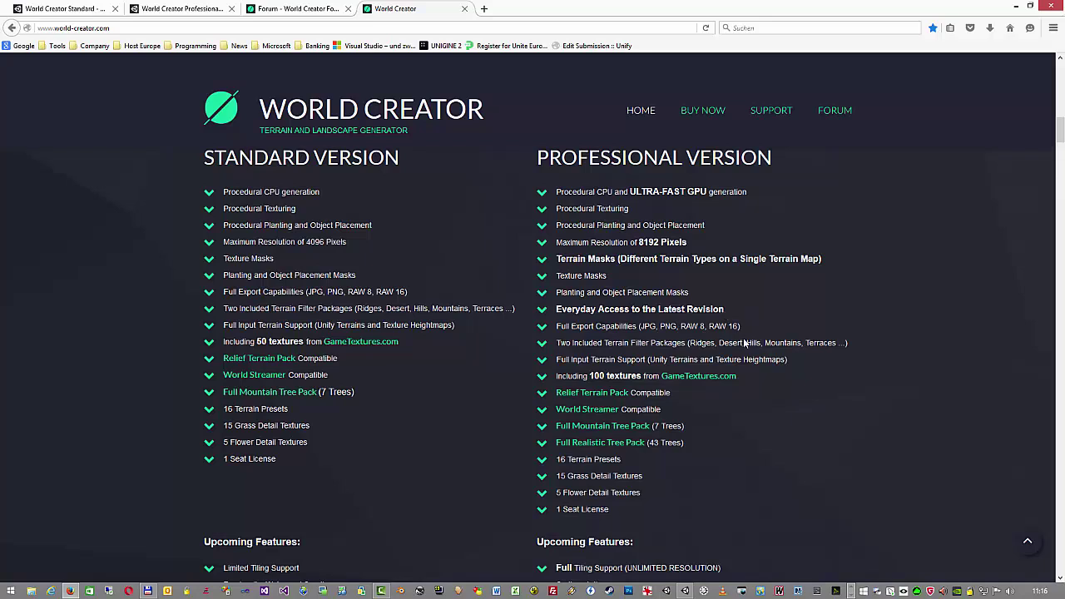
pyautogui.moveTo(590, 376); pyautogui.dragTo(641, 376)
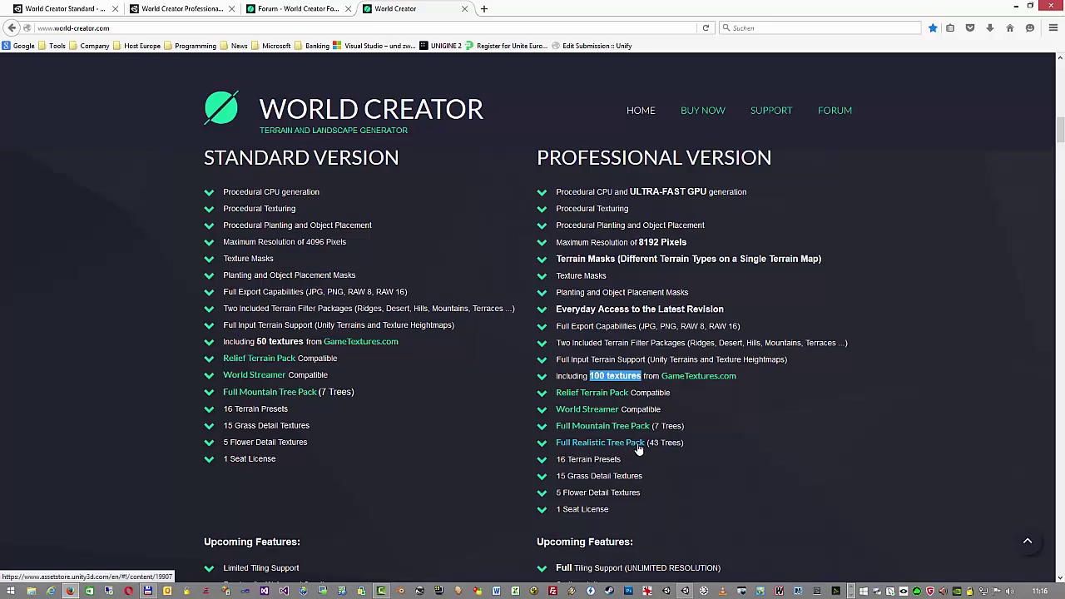
# Examine the upcoming features of both versions, highlighting Sedimentation in the Professional list
pyautogui.scroll(-5, 748, 497)
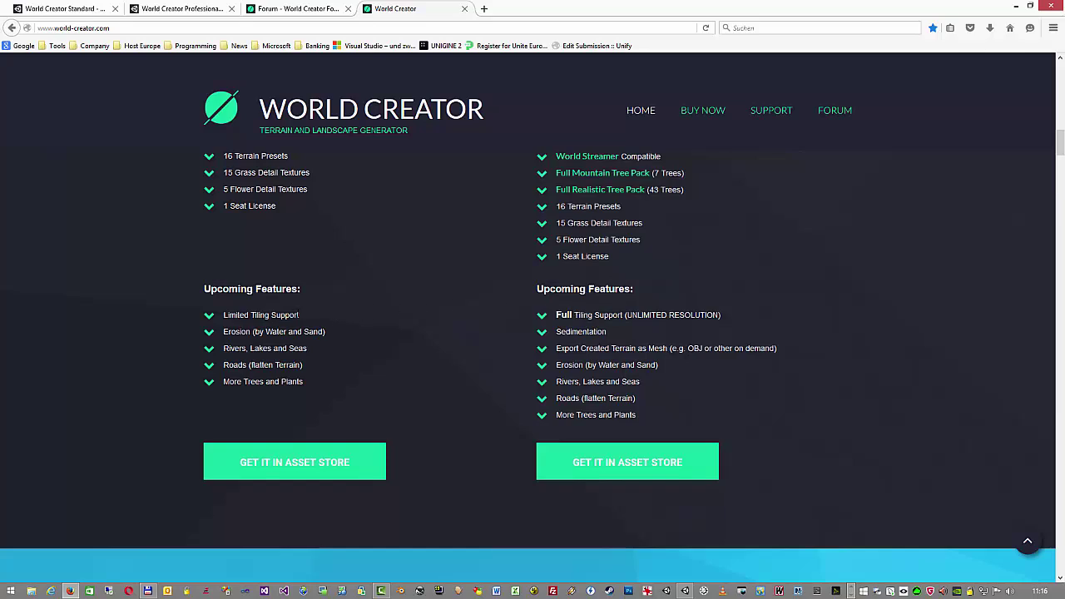
pyautogui.moveTo(614, 333); pyautogui.dragTo(556, 333)
pyautogui.doubleClick(599, 331)
pyautogui.click(598, 331)
pyautogui.doubleClick(598, 331)
pyautogui.click(619, 333)
pyautogui.scroll(4, 708, 350)
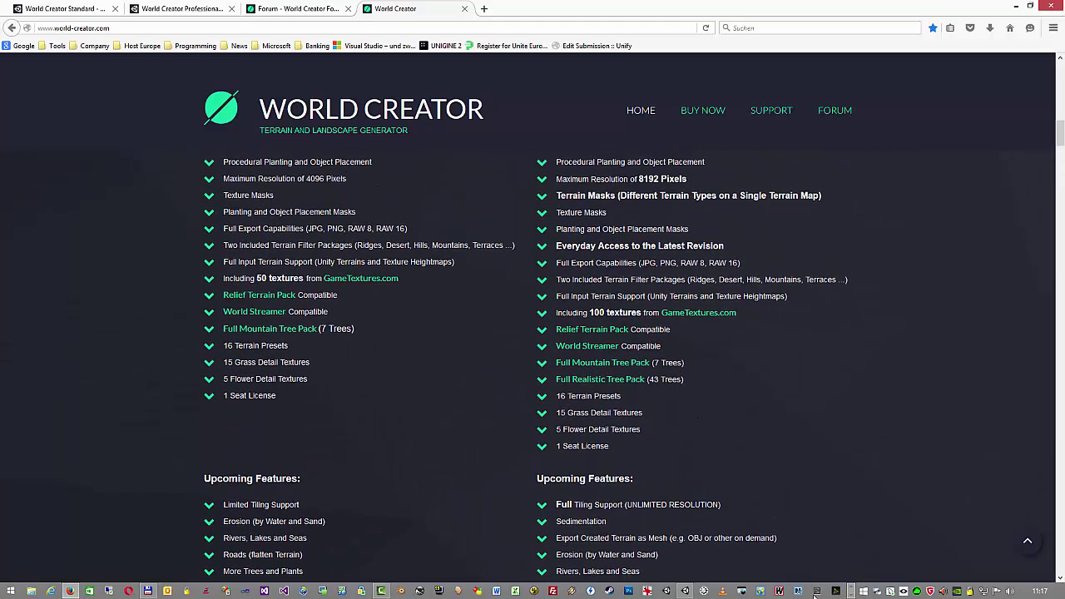
# Switch to Unity, create a new World Creator terrain and enable Random Seed for it
pyautogui.click(685, 591)
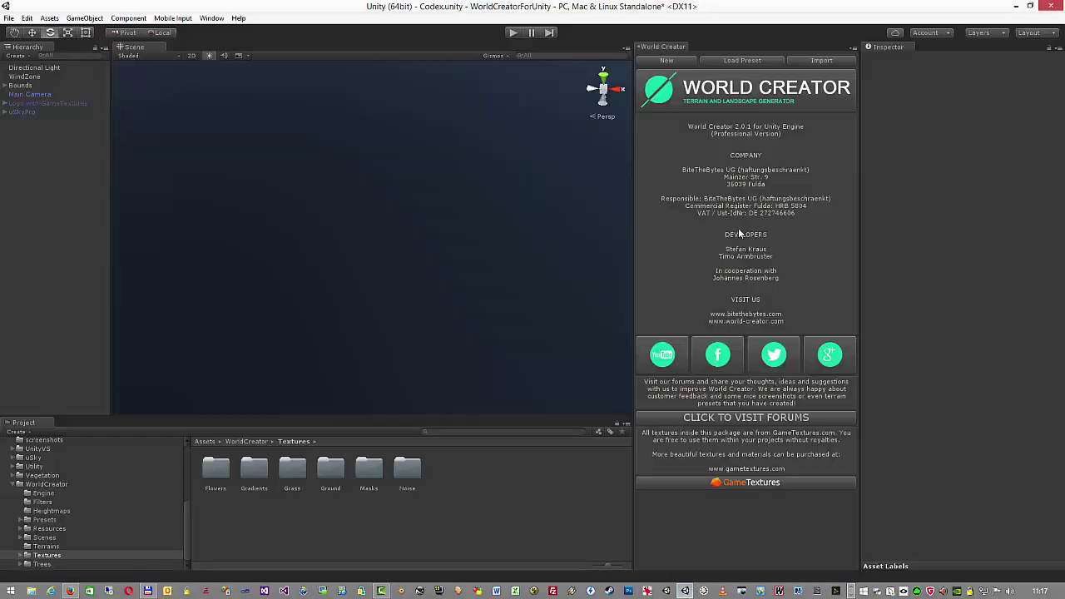
pyautogui.click(673, 64)
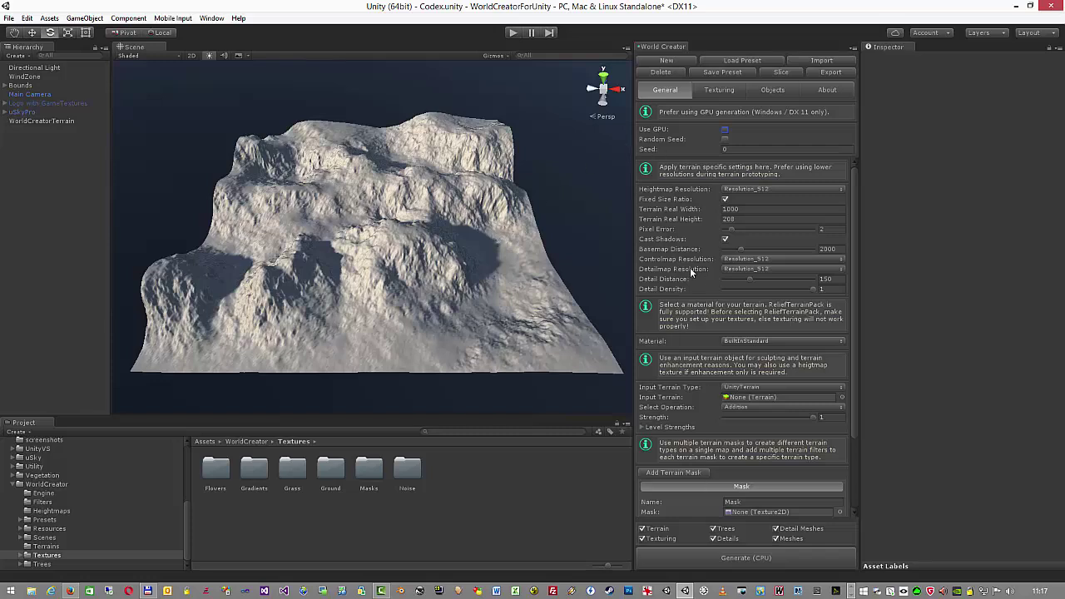
pyautogui.scroll(-3, 691, 272)
pyautogui.scroll(3, 691, 273)
pyautogui.click(726, 139)
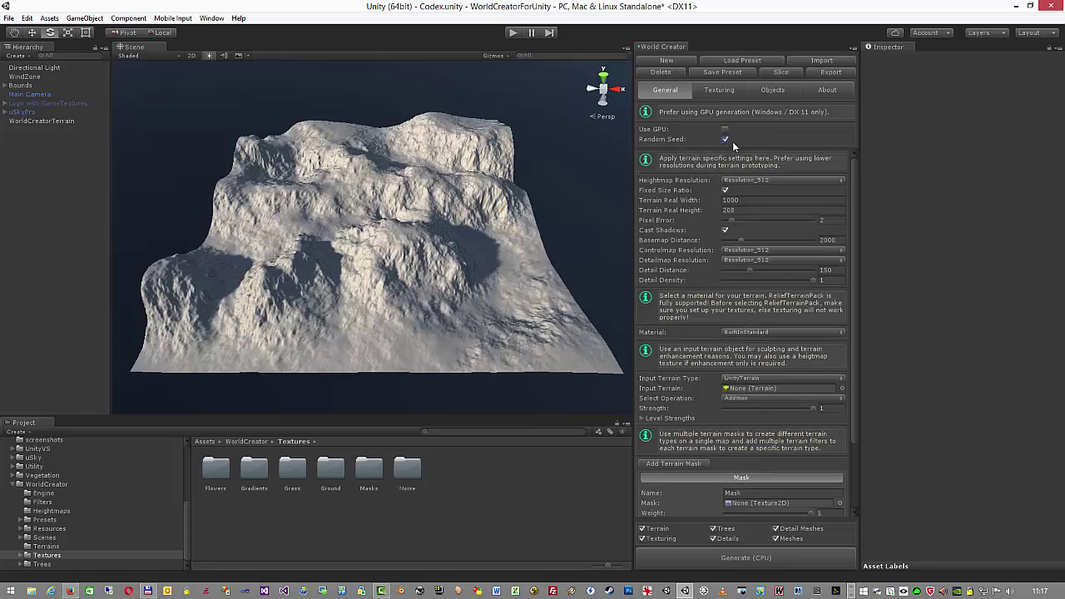
# Generate several random terrain variations on the CPU at the 512 heightmap resolution
pyautogui.click(746, 557)
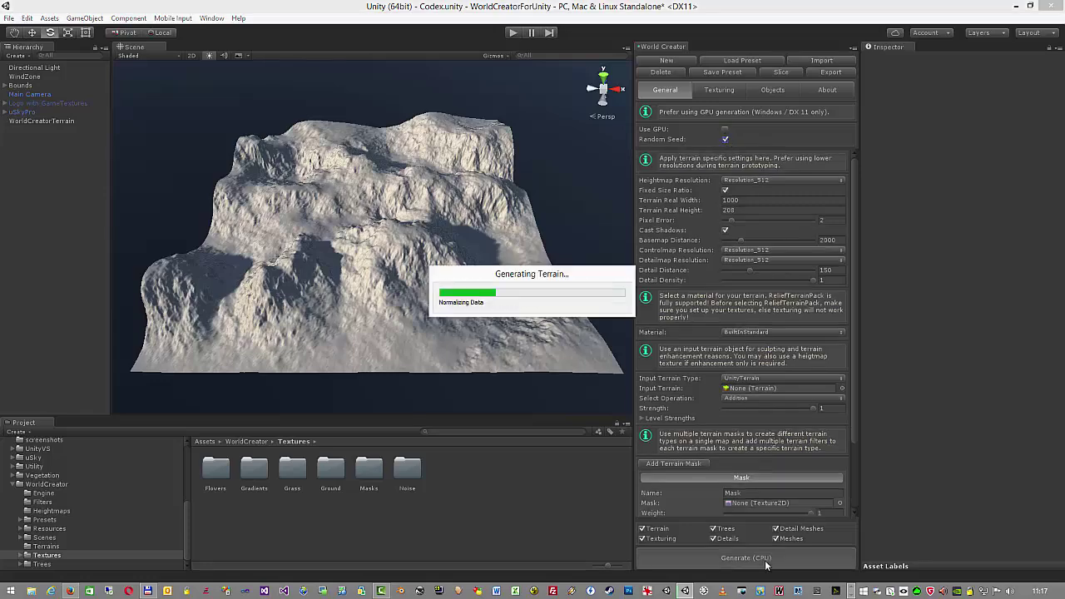
pyautogui.click(767, 566)
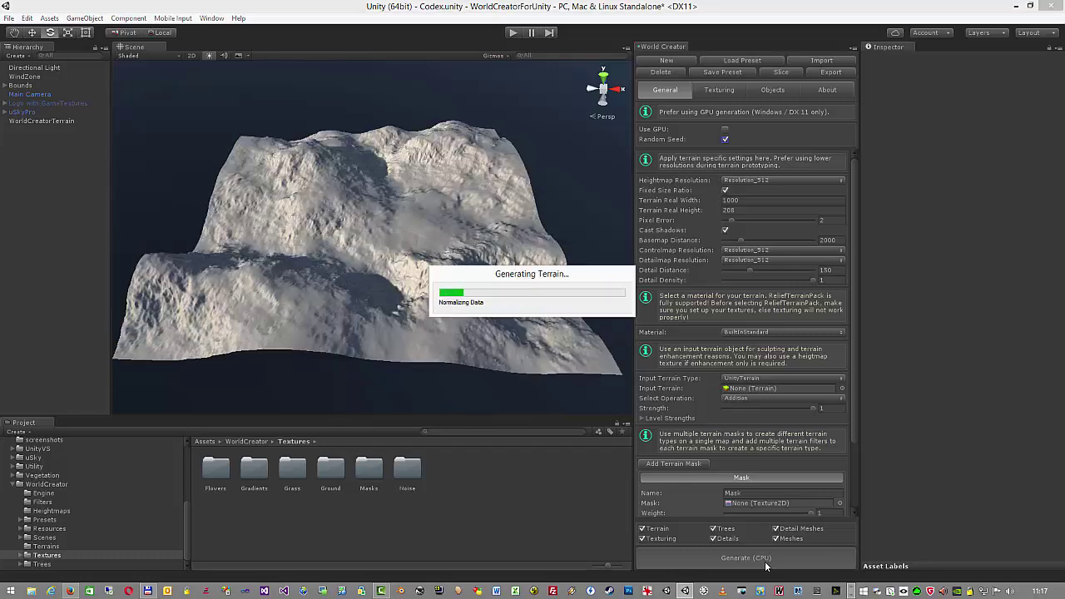
pyautogui.click(734, 558)
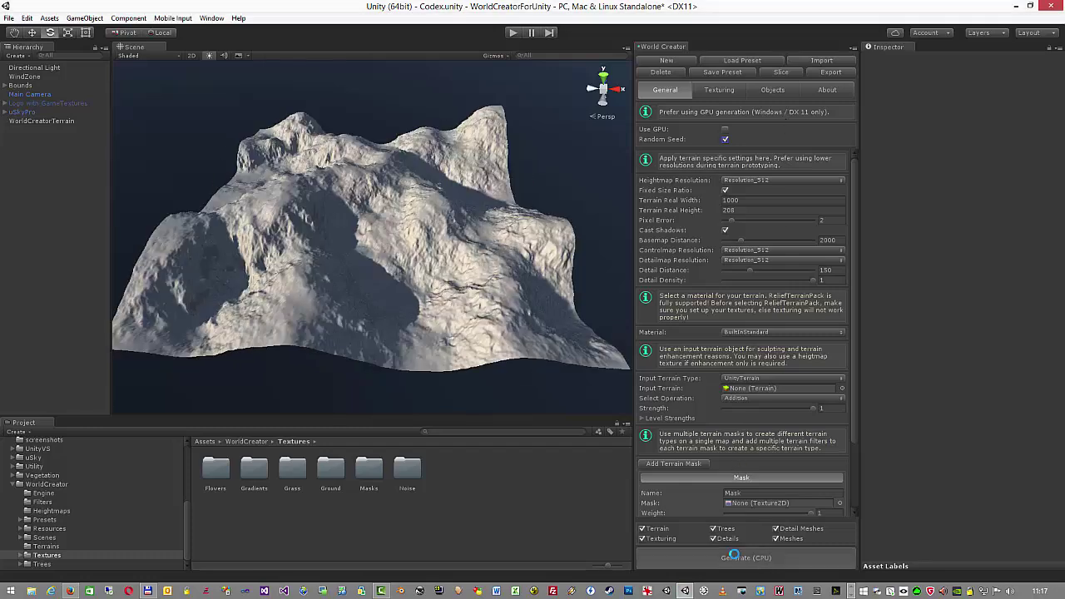
pyautogui.click(731, 562)
pyautogui.click(731, 561)
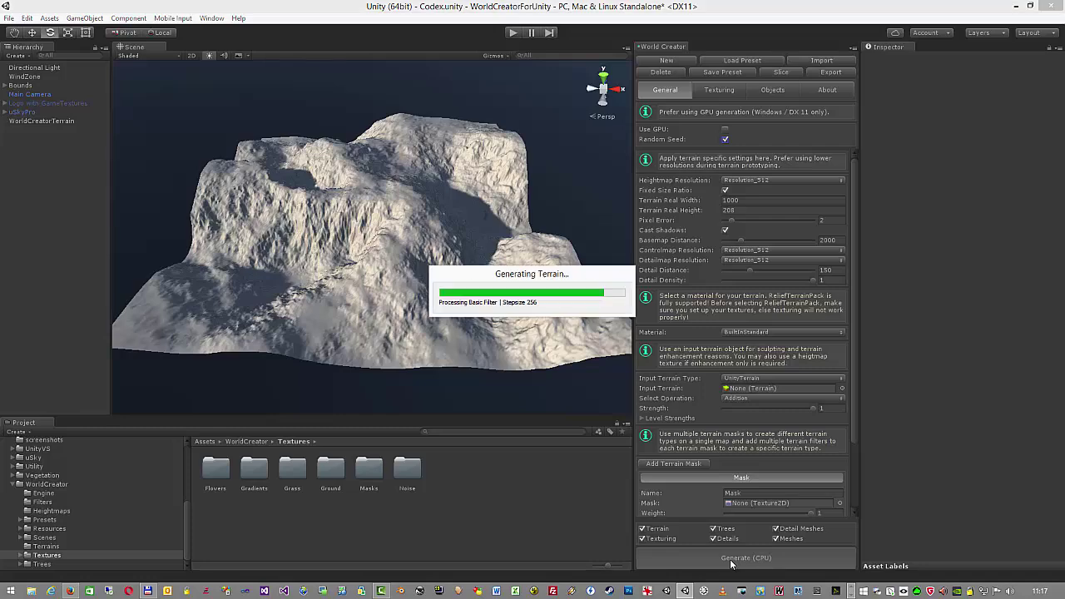
pyautogui.click(732, 561)
pyautogui.click(734, 561)
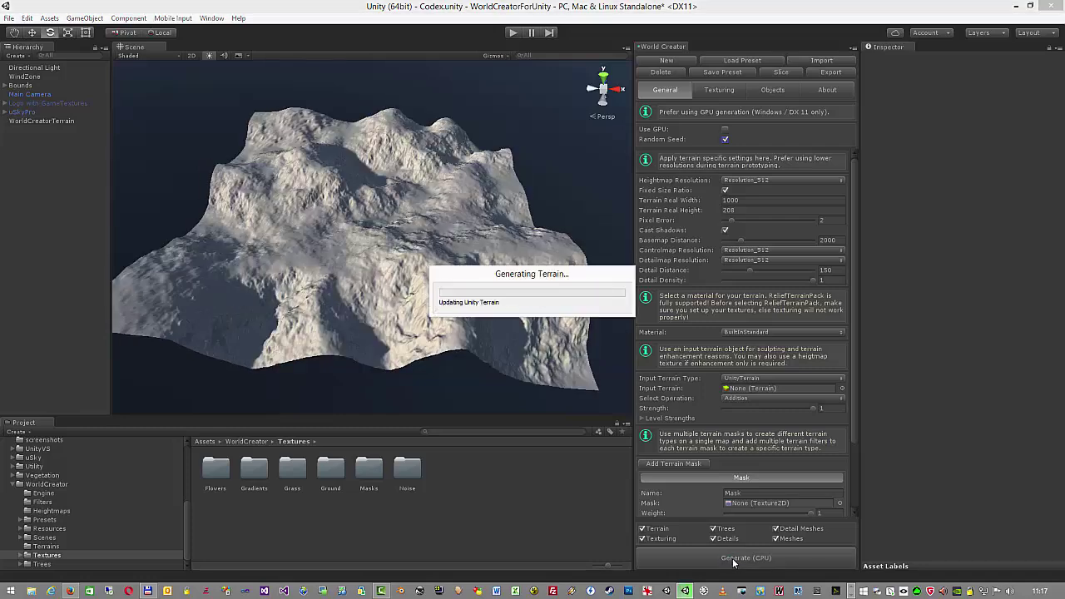
pyautogui.click(733, 561)
pyautogui.click(733, 561)
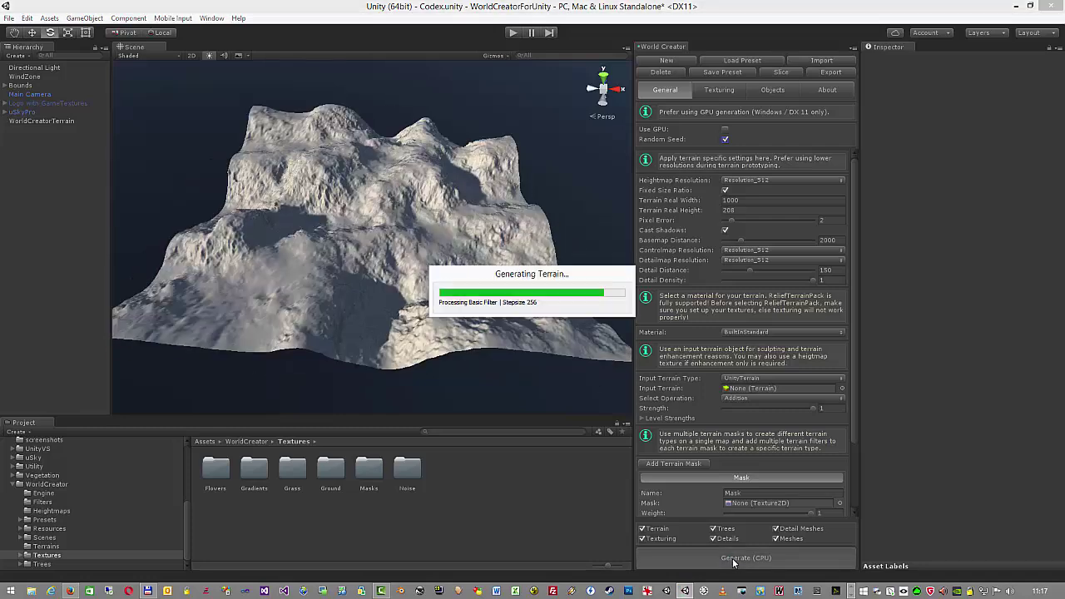
# Set the heightmap resolution to 1024 and regenerate the terrain on the CPU twice
pyautogui.click(776, 181)
pyautogui.click(764, 241)
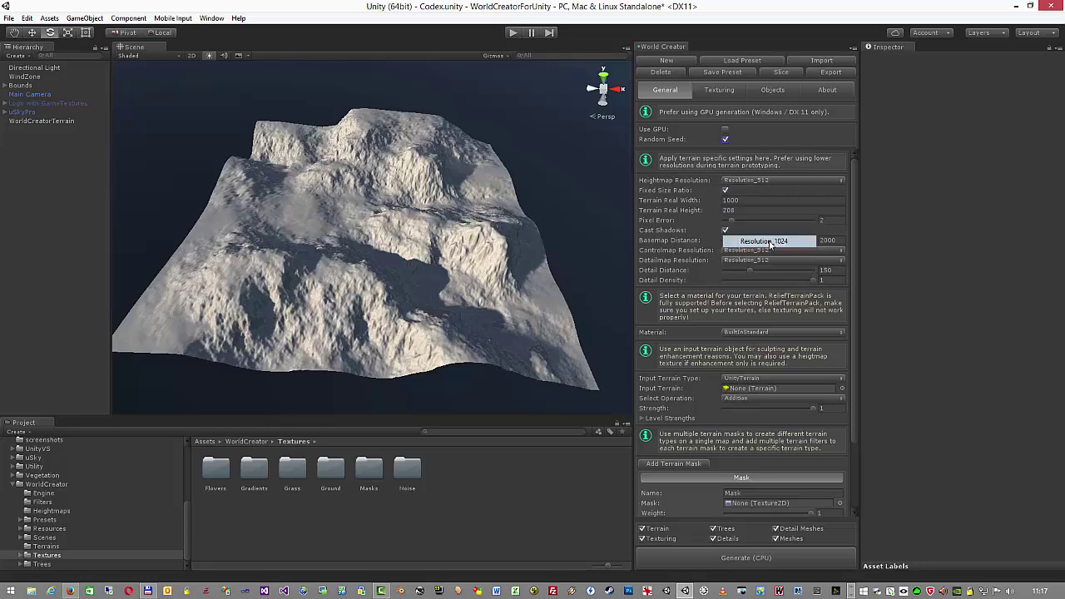
pyautogui.click(753, 561)
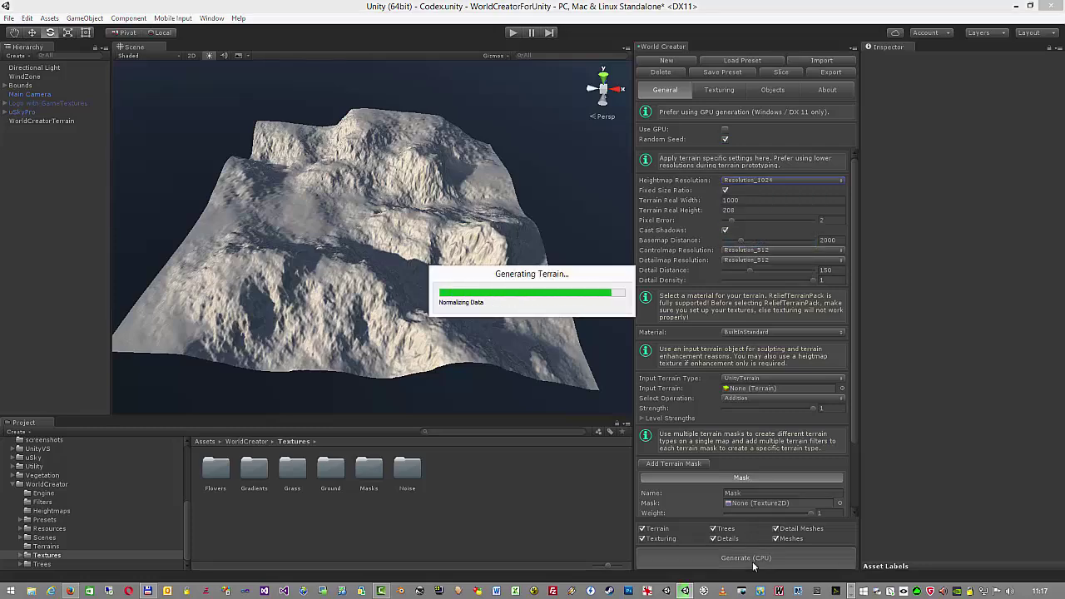
pyautogui.click(753, 561)
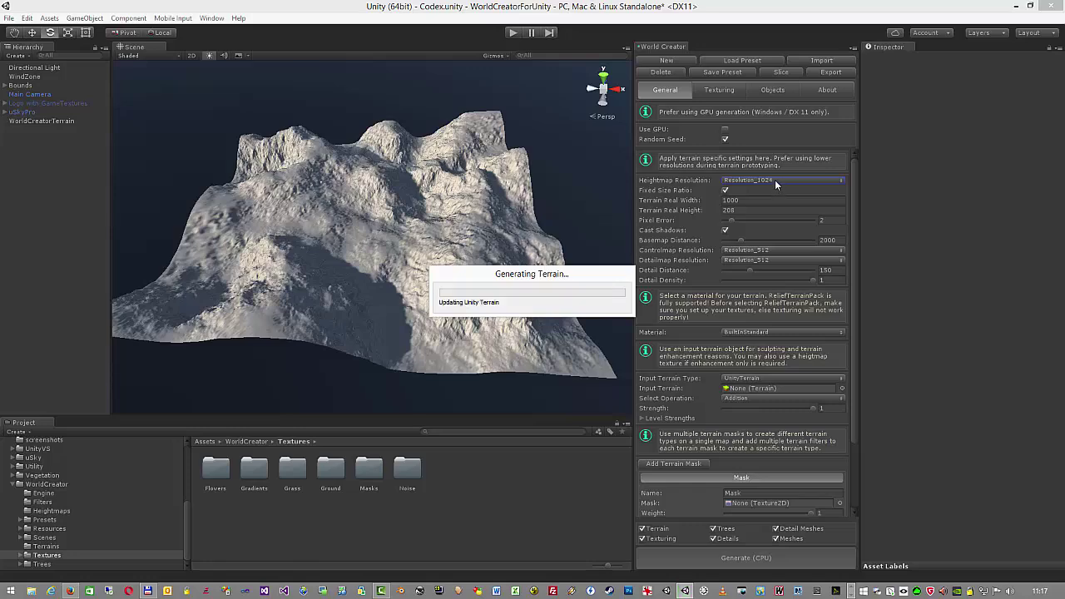
# Set the heightmap resolution to 2048 and regenerate the terrain on the CPU
pyautogui.click(775, 180)
pyautogui.click(765, 251)
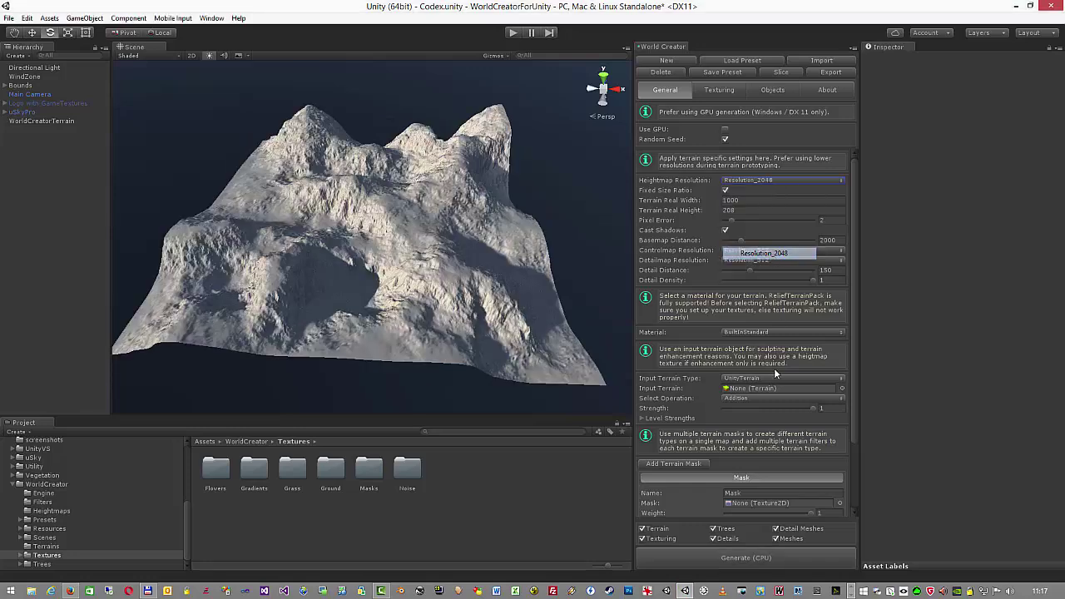
pyautogui.click(746, 563)
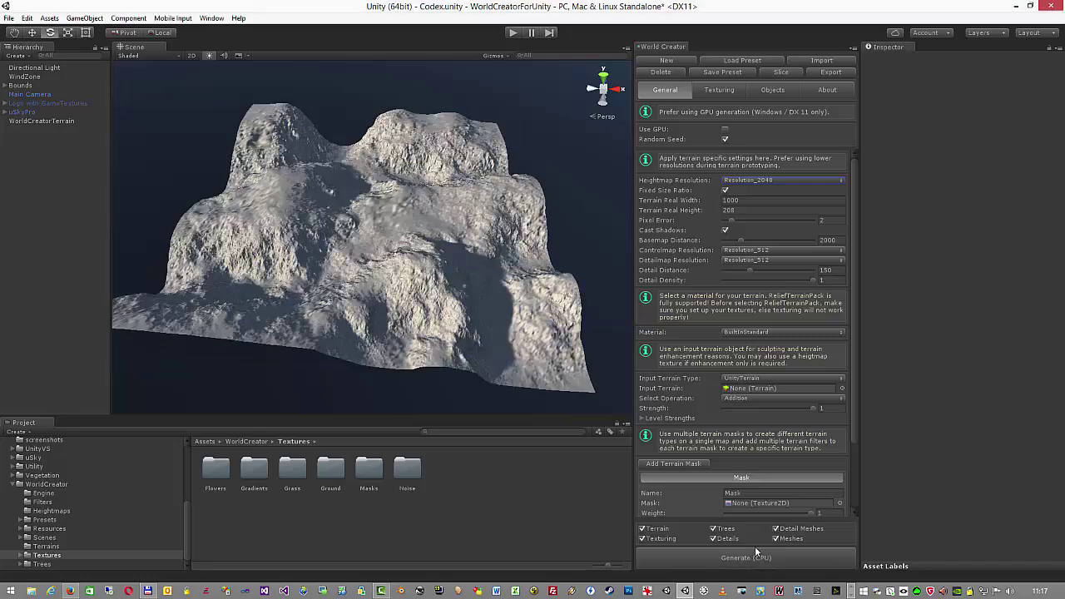
# Enable Use GPU with Random Seed on and generate the full terrain twice with GPU / CPU generation
pyautogui.click(725, 139)
pyautogui.click(725, 131)
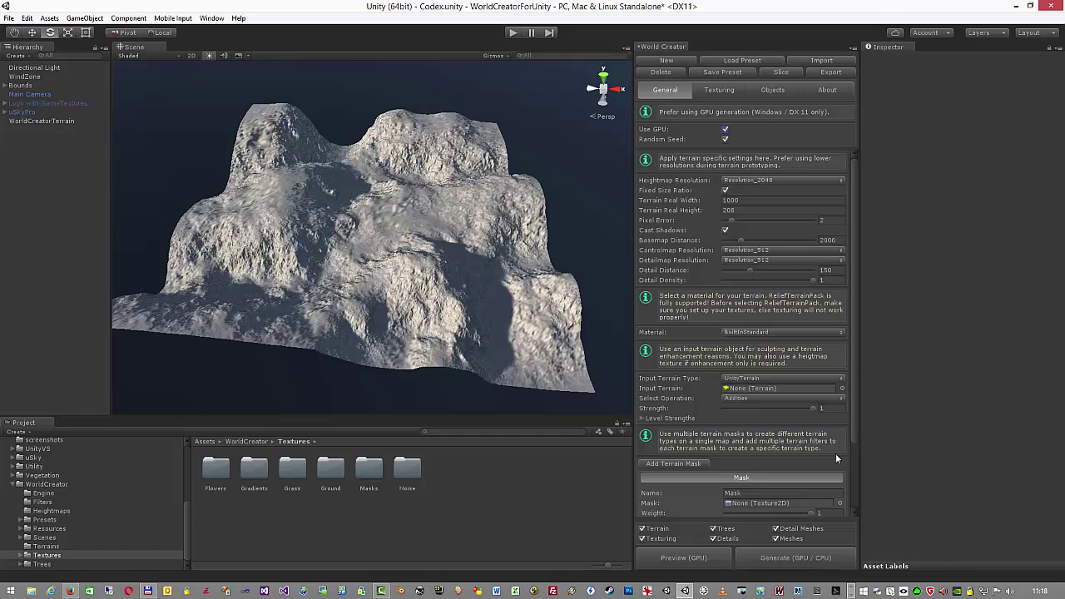
pyautogui.click(796, 559)
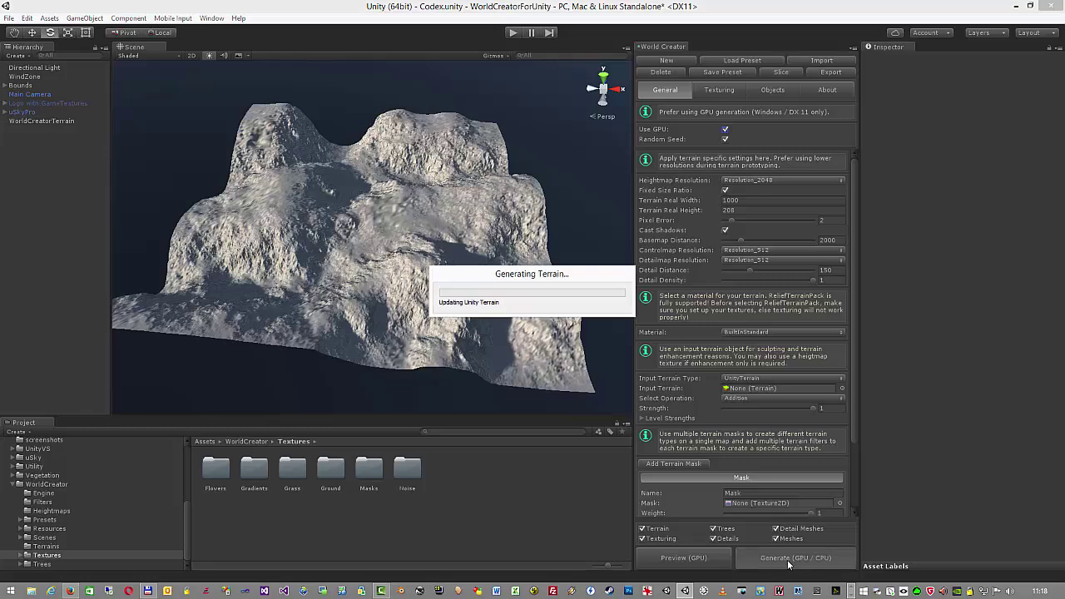
pyautogui.click(790, 558)
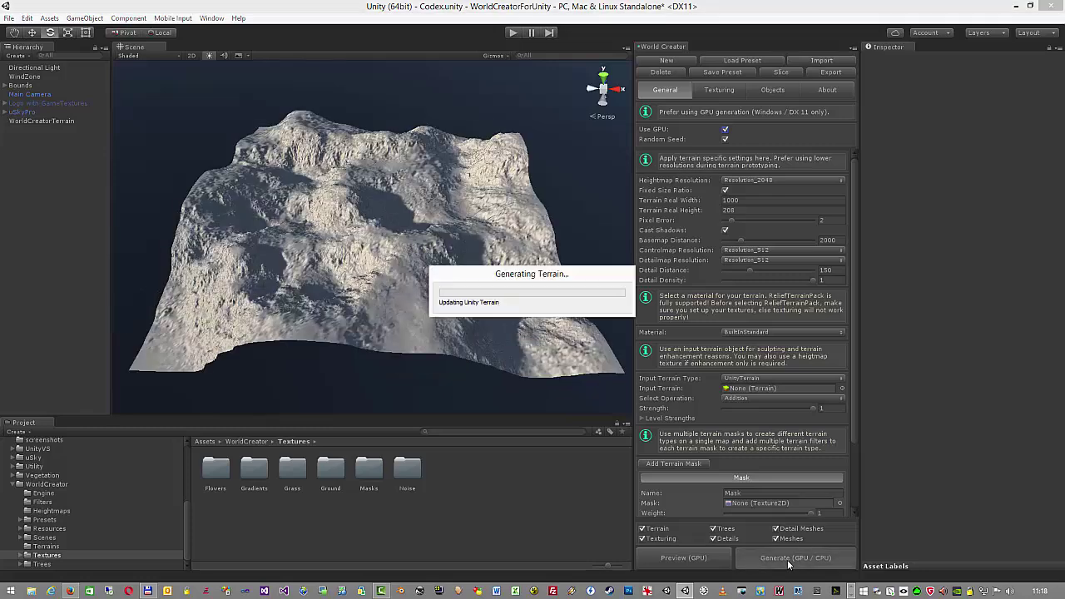
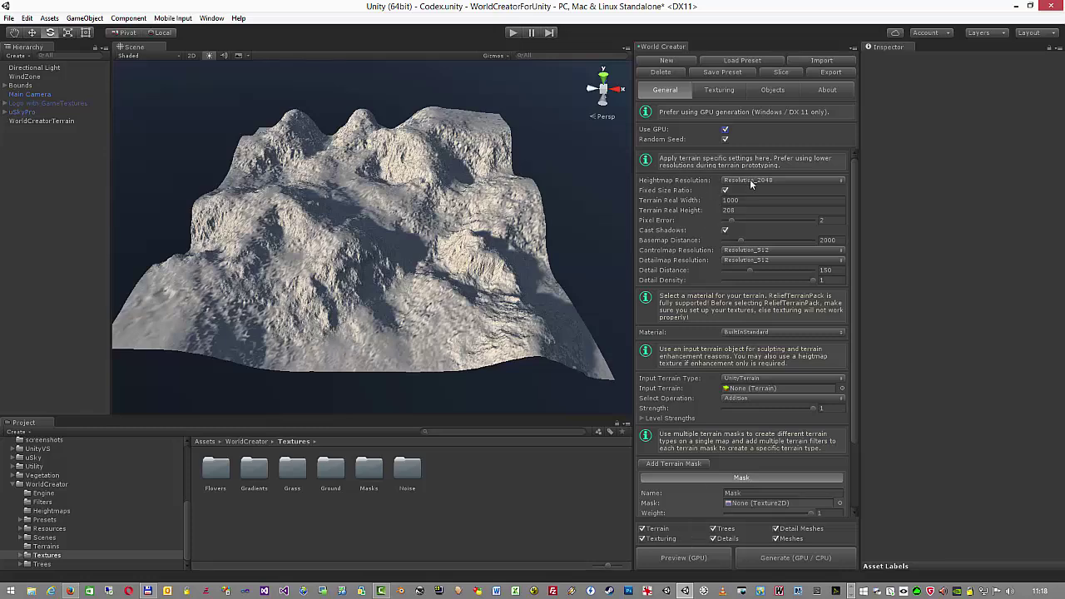
# Check the heightmap resolution options, keep 2048 and produce several random GPU previews of the terrain
pyautogui.click(771, 179)
pyautogui.click(907, 184)
pyautogui.click(683, 563)
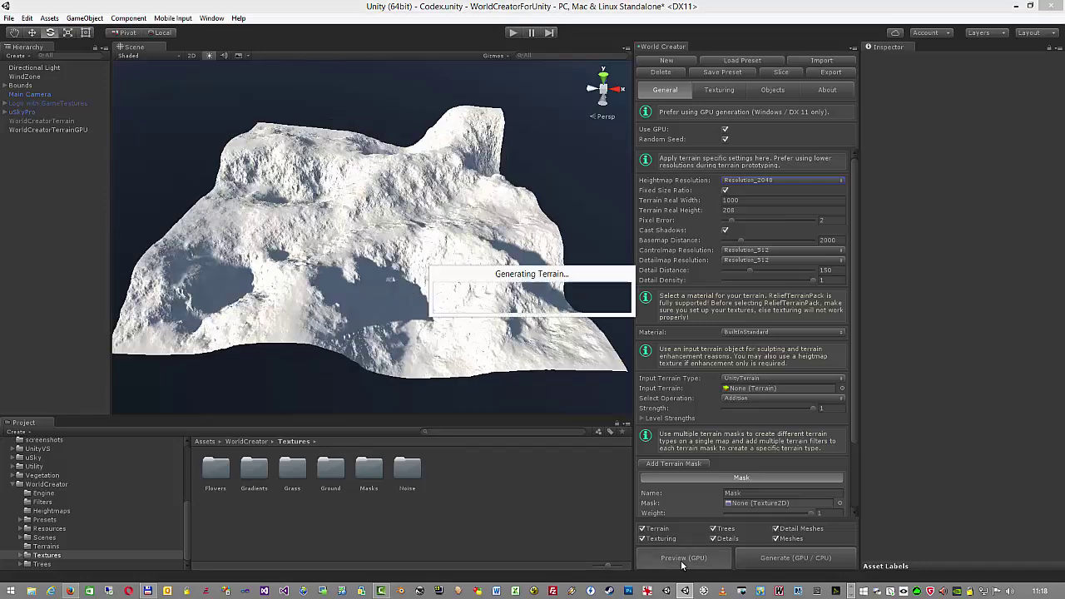
pyautogui.click(682, 563)
pyautogui.click(682, 562)
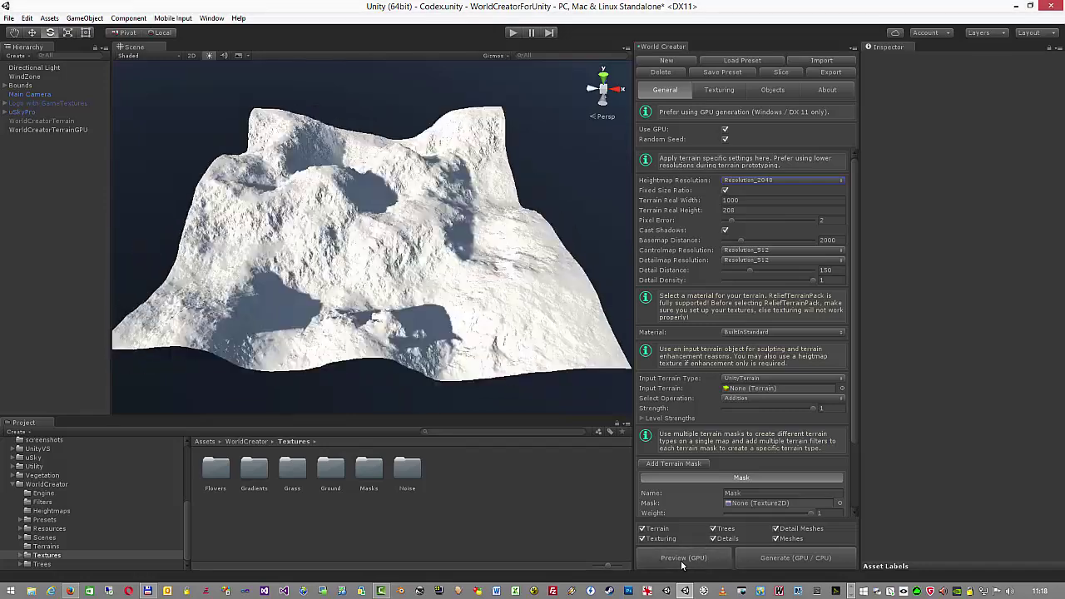
pyautogui.click(682, 562)
pyautogui.click(681, 562)
pyautogui.click(682, 563)
pyautogui.click(682, 563)
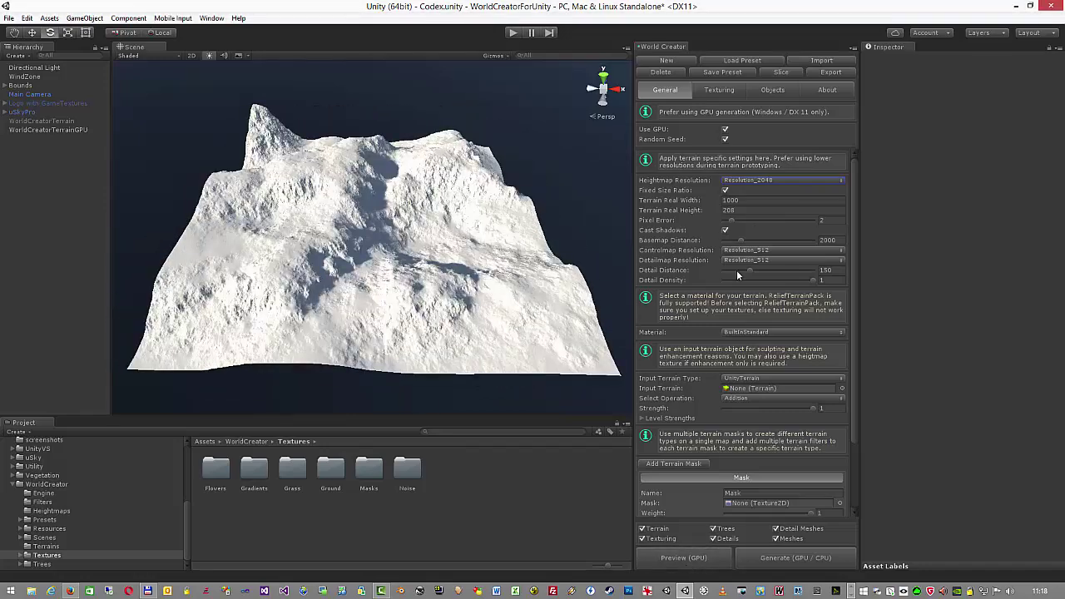
# Set the heightmap resolution to 4096 and produce several random GPU previews of the terrain
pyautogui.click(782, 181)
pyautogui.click(761, 275)
pyautogui.click(685, 559)
pyautogui.click(690, 561)
pyautogui.click(689, 561)
pyautogui.click(689, 561)
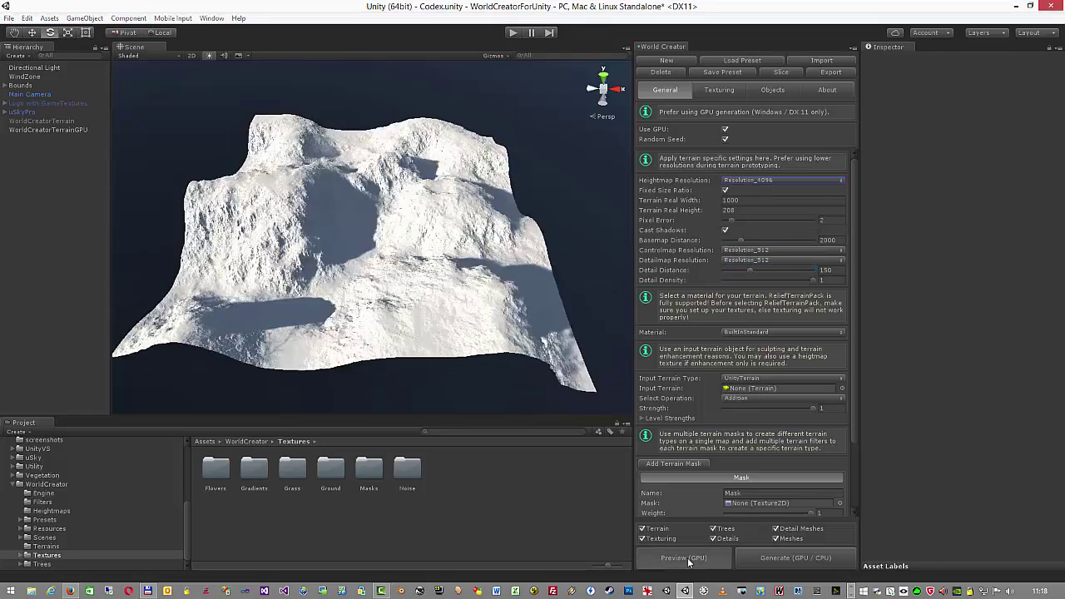
pyautogui.click(689, 561)
pyautogui.click(689, 561)
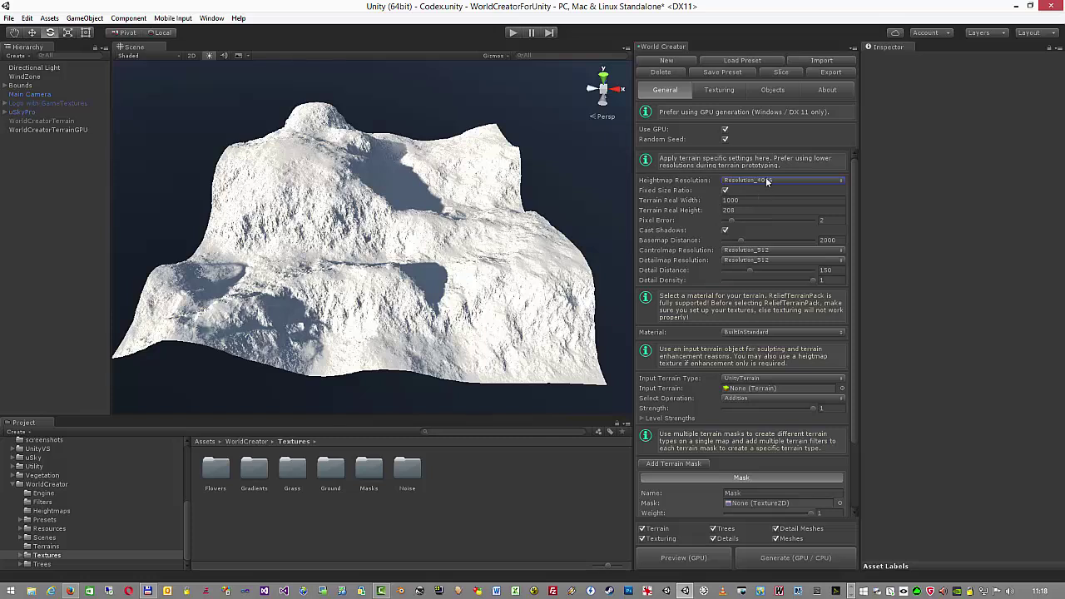
# Set the terrain's heightmap resolution to 512
pyautogui.click(766, 181)
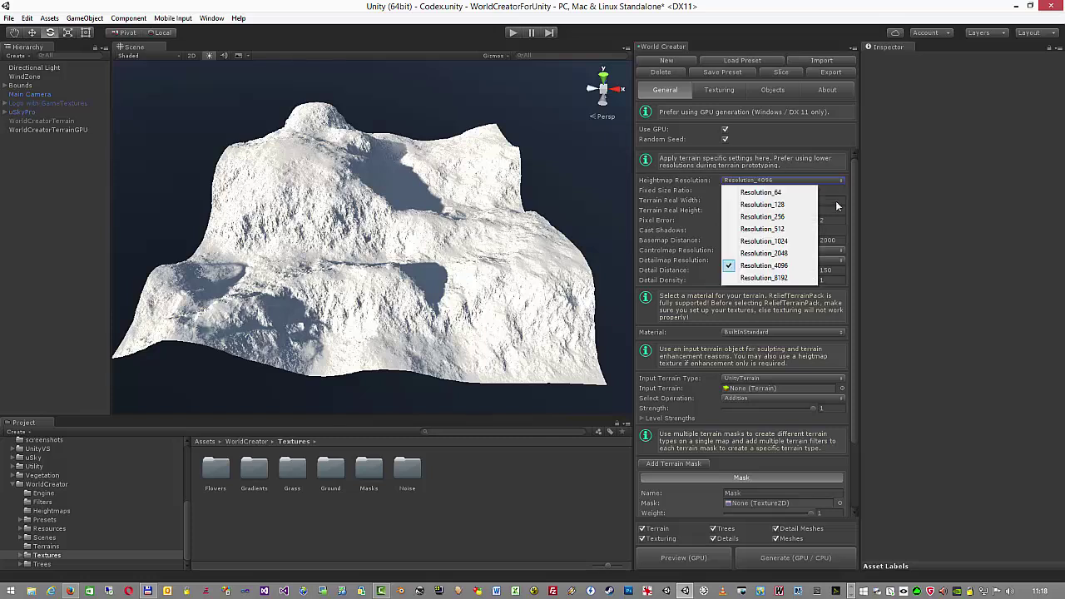
pyautogui.click(763, 229)
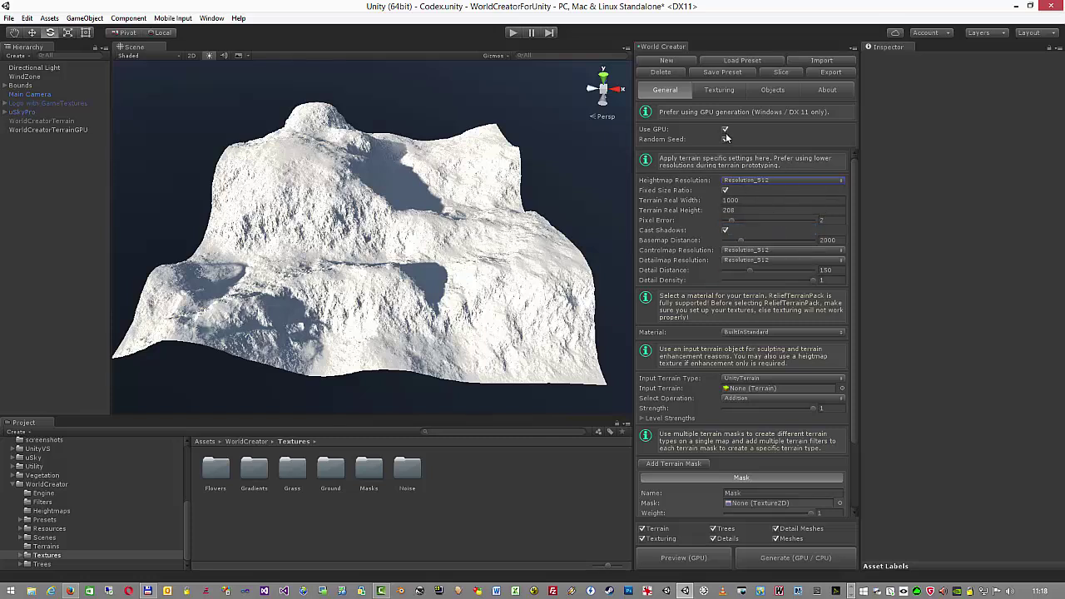
# Generate the terrain at heightmap resolution 512 with GPU / CPU generation and switch the scene display to Wireframe
pyautogui.click(762, 558)
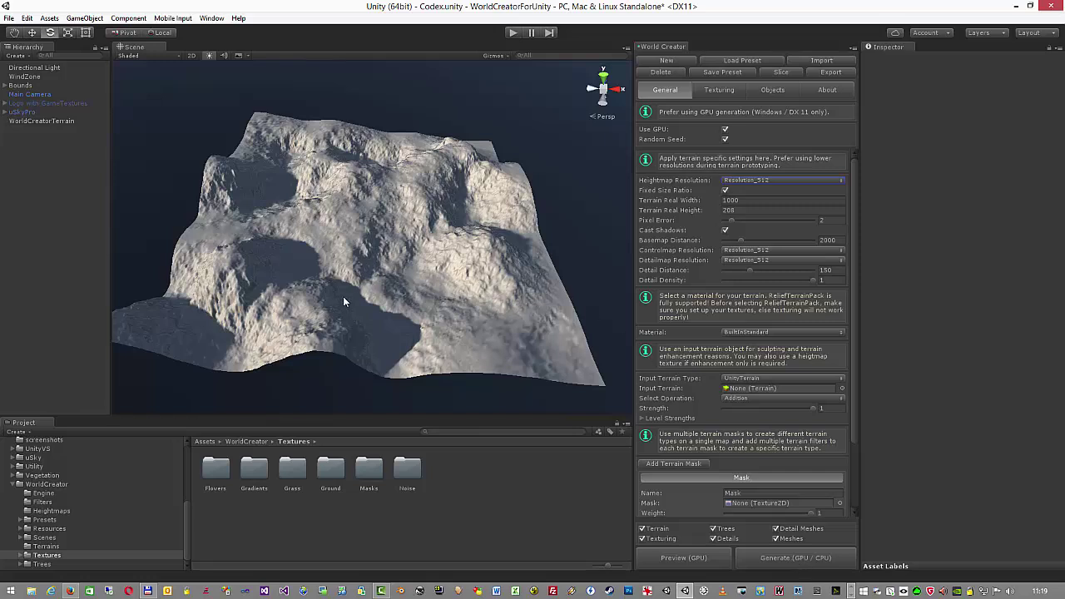
pyautogui.click(177, 56)
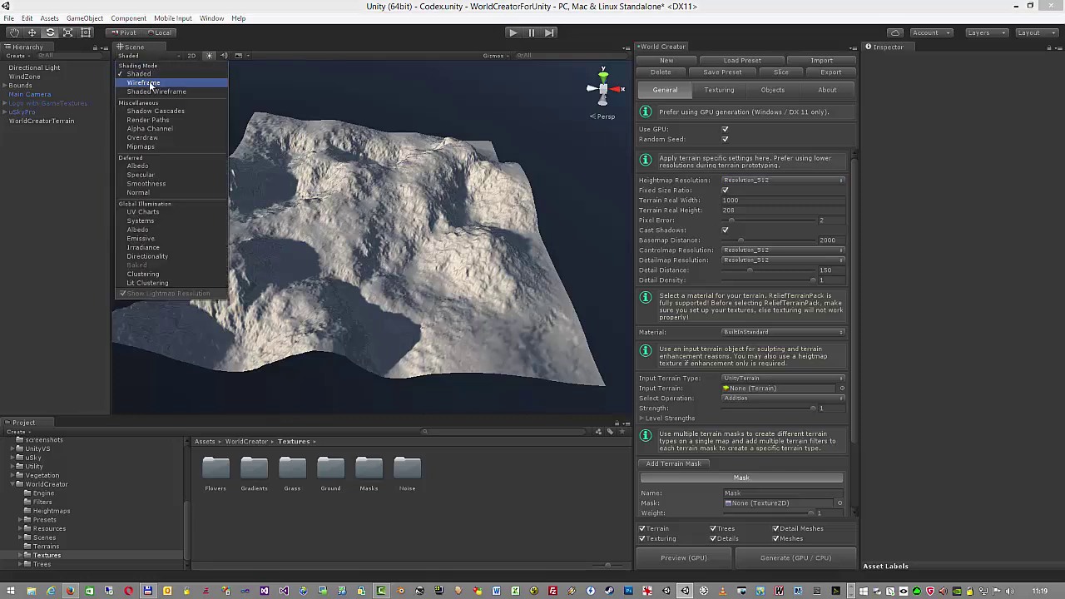
pyautogui.click(150, 84)
pyautogui.moveTo(444, 249)
pyautogui.keyDown('alt'); pyautogui.mouseDown()
pyautogui.moveTo(437, 273)
pyautogui.moveTo(442, 236)
pyautogui.mouseUp(); pyautogui.keyUp('alt')
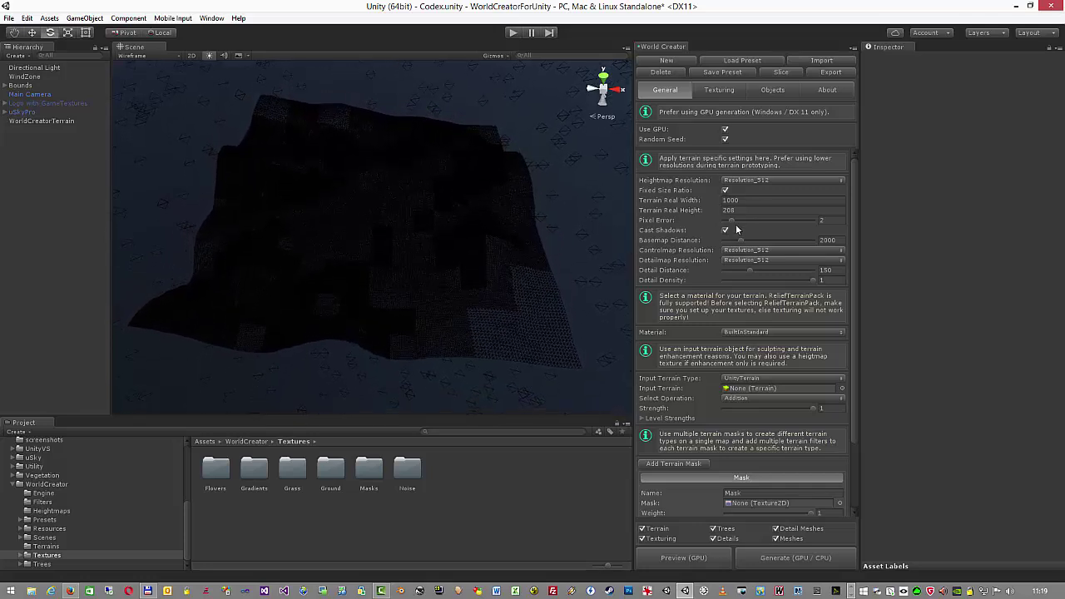
# Raise the pixel error to 4.9, reduce it to 2.1, and return the scene display to Shaded
pyautogui.moveTo(736, 223); pyautogui.dragTo(742, 223)
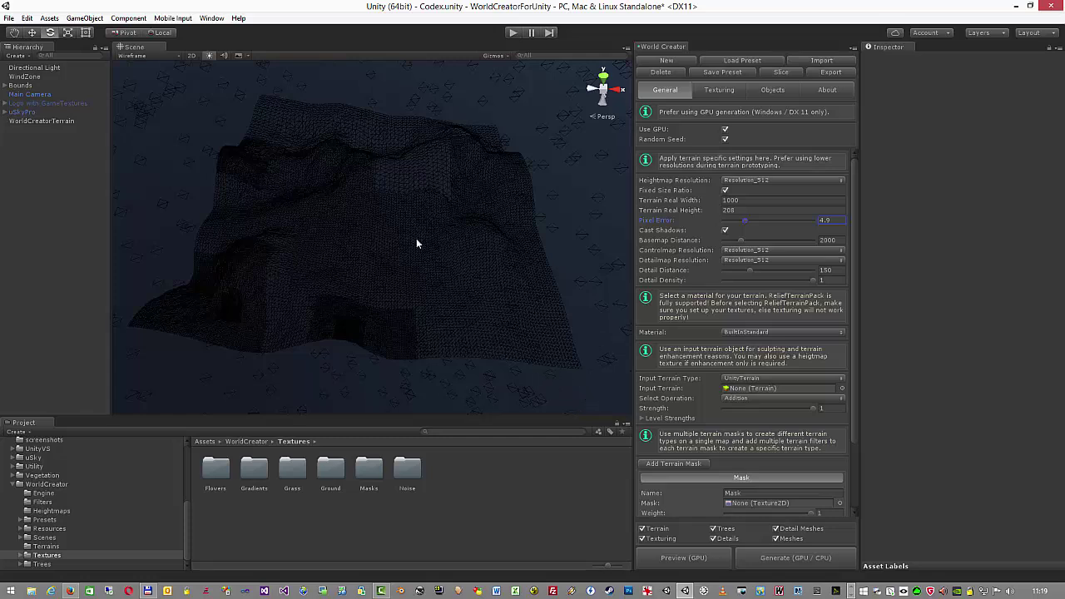
pyautogui.moveTo(746, 221); pyautogui.dragTo(733, 224)
pyautogui.click(159, 54)
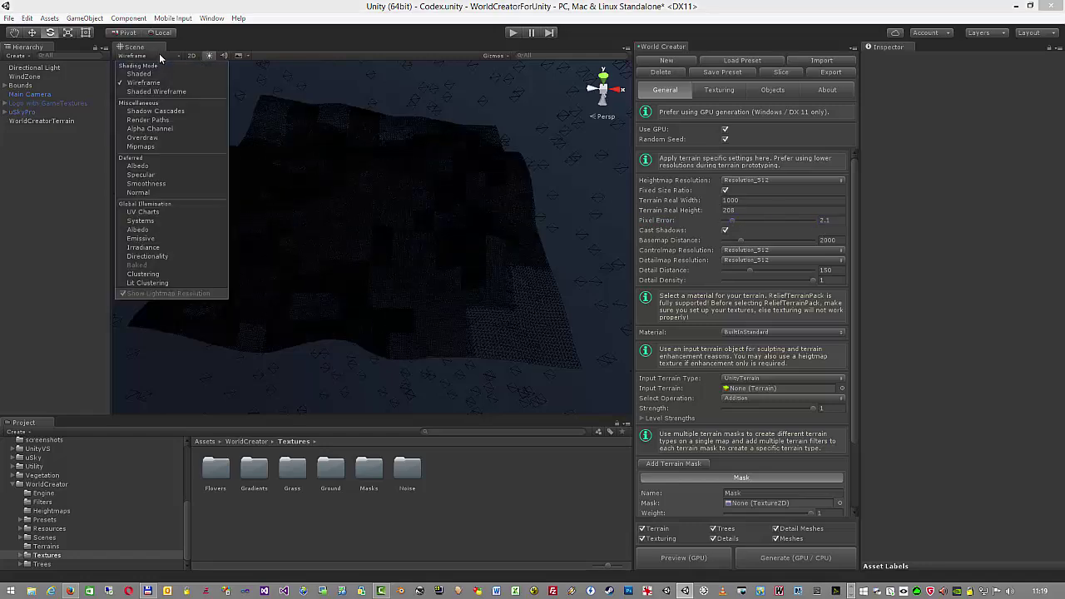
pyautogui.click(150, 74)
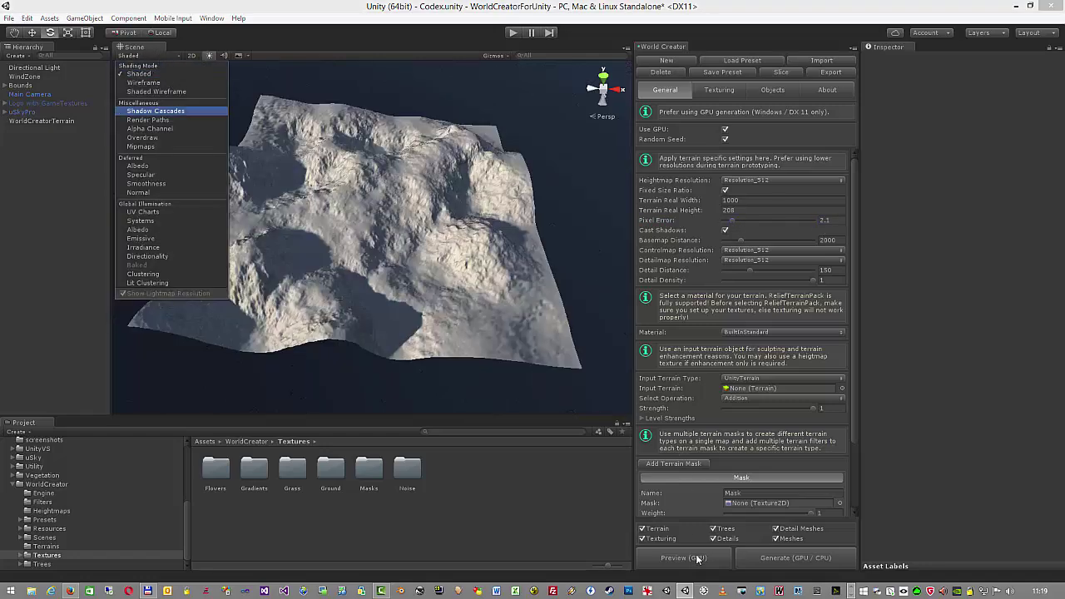
pyautogui.click(921, 525)
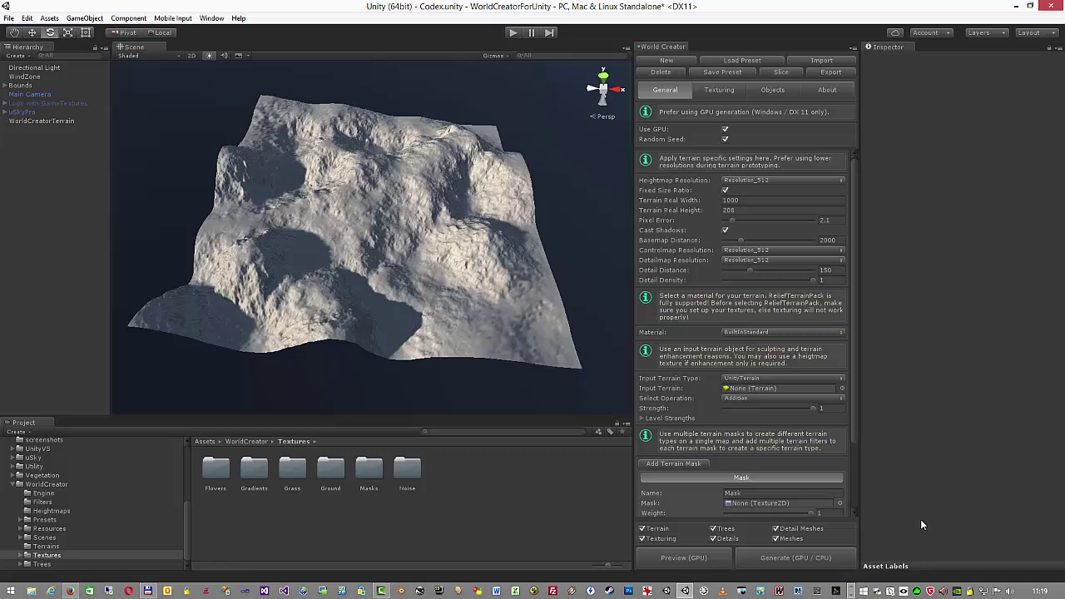
# Produce a GPU preview and examine the WorldCreatorTerrain and WorldCreatorTerrainGPU objects in turn
pyautogui.click(693, 563)
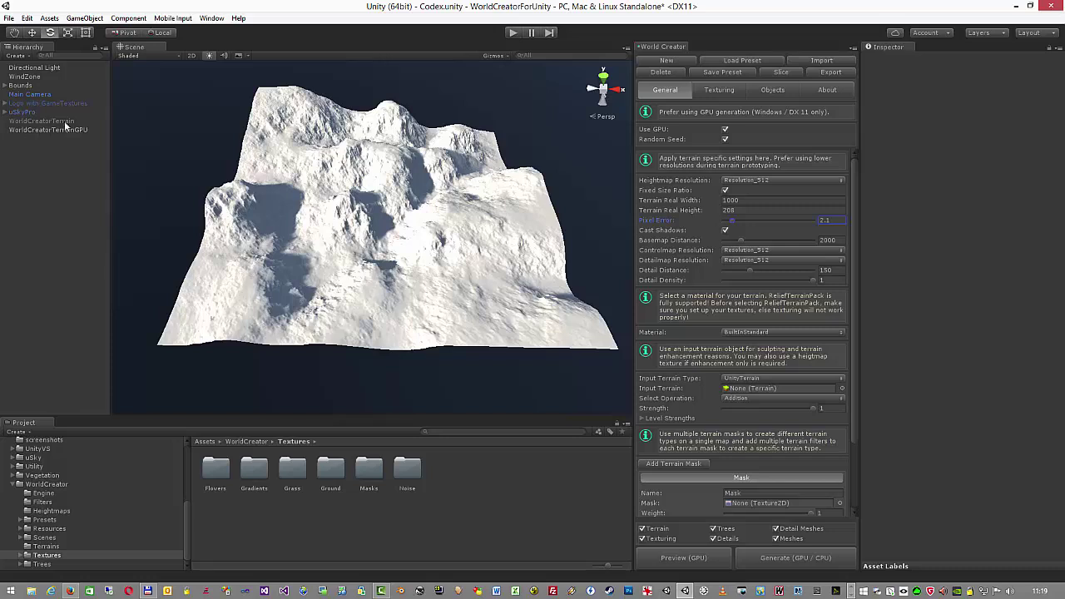
pyautogui.click(65, 122)
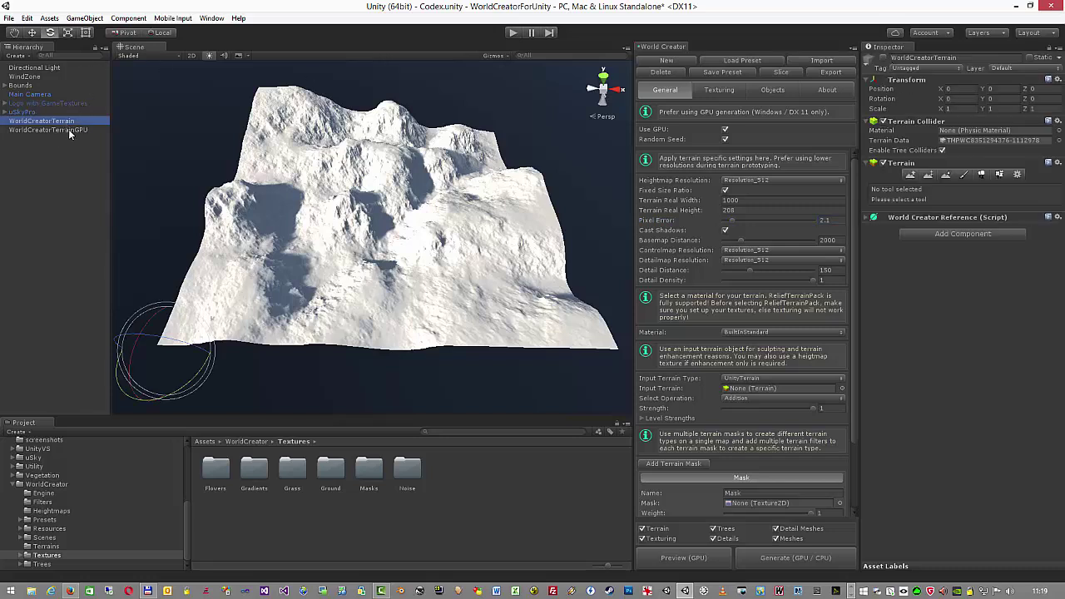
pyautogui.click(68, 130)
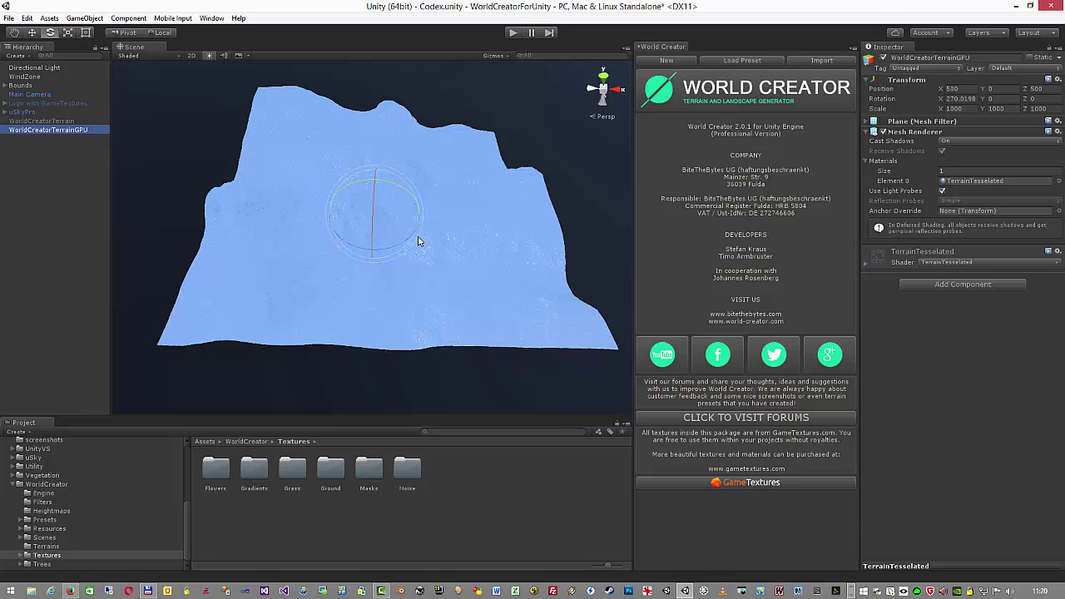
pyautogui.click(45, 146)
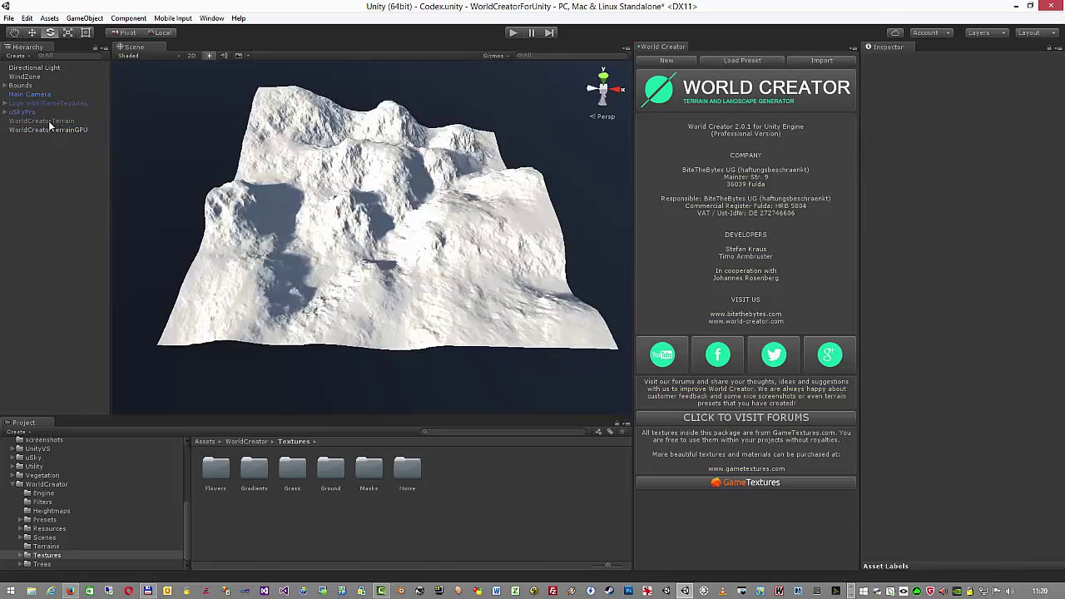
# Select WorldCreatorTerrain, disable Use GPU and generate the terrain on the CPU only
pyautogui.click(50, 122)
pyautogui.click(726, 130)
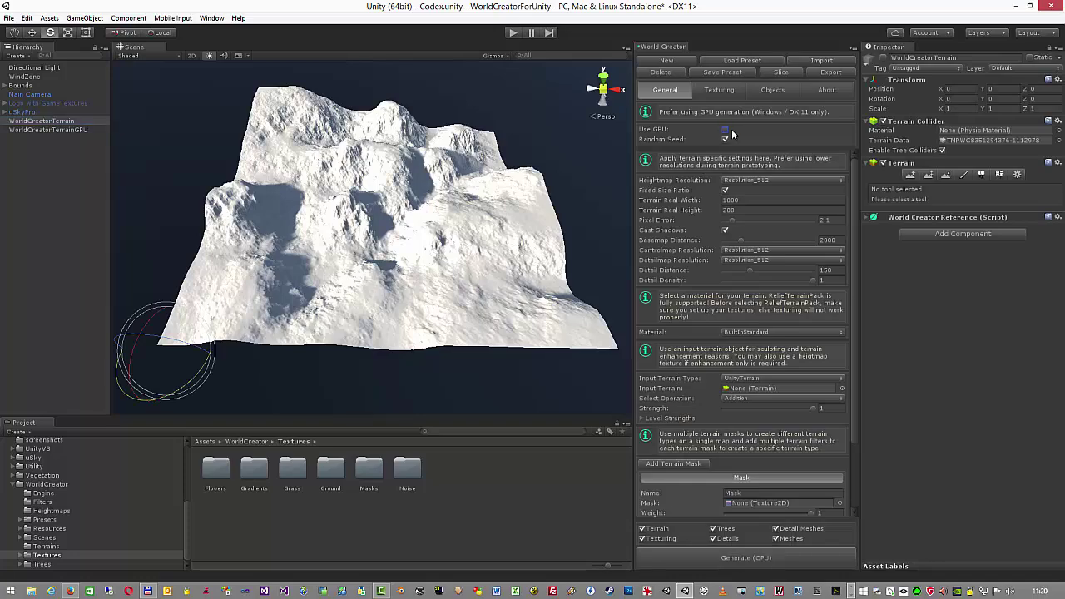
pyautogui.click(746, 558)
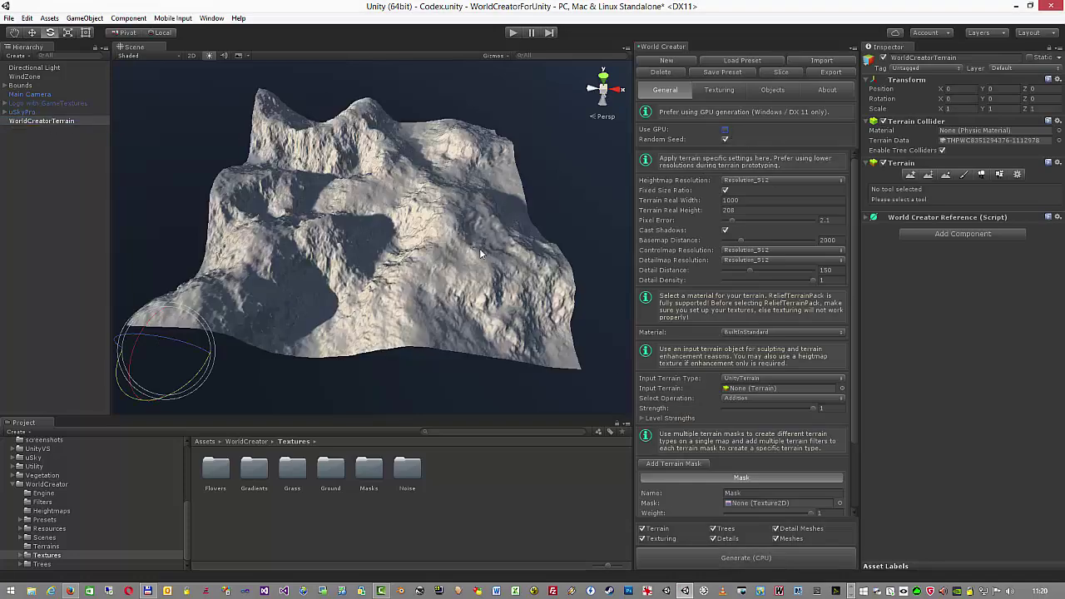
# Sculpt the terrain's rear ridge and peaks with the Raise / Lower Terrain brush at size 100
pyautogui.press('alt')
pyautogui.keyDown('alt'); pyautogui.moveTo(480, 249); pyautogui.dragTo(494, 250); pyautogui.keyUp('alt')
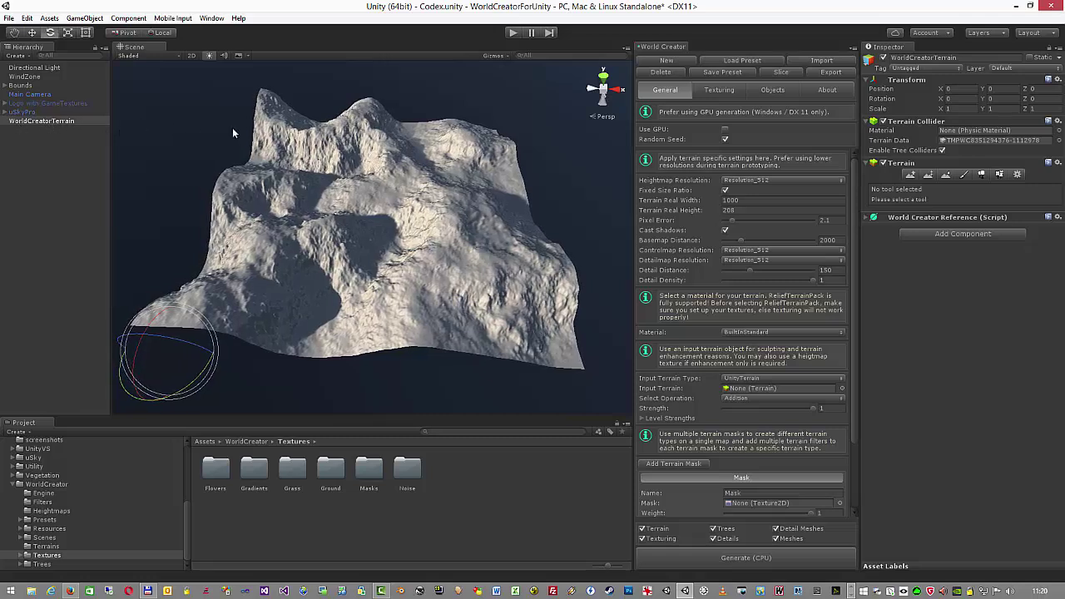
pyautogui.click(909, 178)
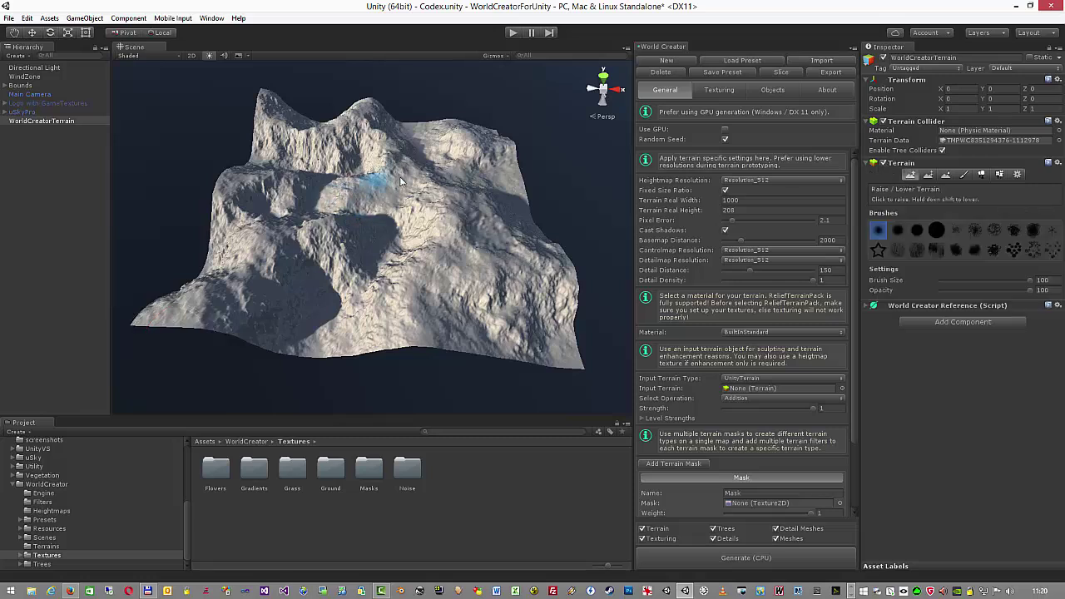
pyautogui.moveTo(385, 198)
pyautogui.mouseDown()
pyautogui.moveTo(426, 254)
pyautogui.moveTo(397, 285)
pyautogui.moveTo(338, 248)
pyautogui.moveTo(258, 256)
pyautogui.moveTo(226, 302)
pyautogui.moveTo(275, 237)
pyautogui.moveTo(233, 218)
pyautogui.moveTo(243, 194)
pyautogui.moveTo(320, 183)
pyautogui.moveTo(448, 208)
pyautogui.moveTo(467, 256)
pyautogui.moveTo(496, 280)
pyautogui.moveTo(541, 269)
pyautogui.moveTo(530, 329)
pyautogui.moveTo(472, 249)
pyautogui.moveTo(463, 188)
pyautogui.moveTo(435, 223)
pyautogui.moveTo(440, 256)
pyautogui.moveTo(344, 236)
pyautogui.moveTo(328, 198)
pyautogui.moveTo(242, 185)
pyautogui.moveTo(260, 263)
pyautogui.moveTo(246, 283)
pyautogui.moveTo(324, 235)
pyautogui.moveTo(398, 330)
pyautogui.moveTo(519, 350)
pyautogui.moveTo(433, 328)
pyautogui.moveTo(158, 315)
pyautogui.moveTo(218, 286)
pyautogui.moveTo(251, 310)
pyautogui.moveTo(295, 270)
pyautogui.moveTo(323, 221)
pyautogui.moveTo(311, 130)
pyautogui.moveTo(277, 123)
pyautogui.moveTo(265, 99)
pyautogui.moveTo(292, 135)
pyautogui.moveTo(334, 130)
pyautogui.moveTo(369, 109)
pyautogui.moveTo(382, 141)
pyautogui.moveTo(374, 136)
pyautogui.moveTo(400, 162)
pyautogui.mouseUp()
# Check which 3D object types can be created in the scene, without adding one
pyautogui.click(85, 18)
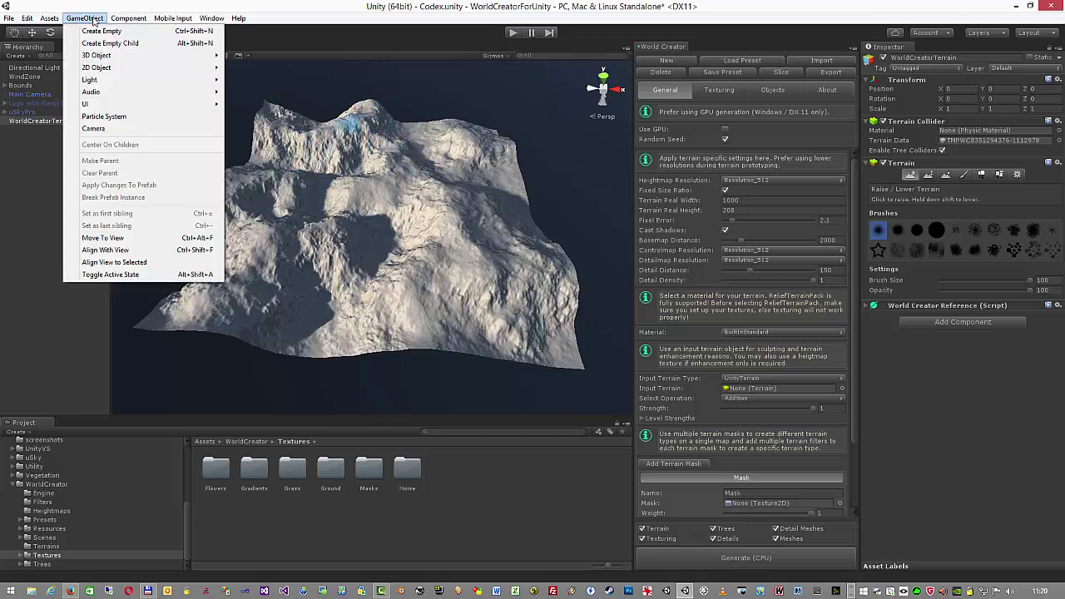
pyautogui.moveTo(93, 57)
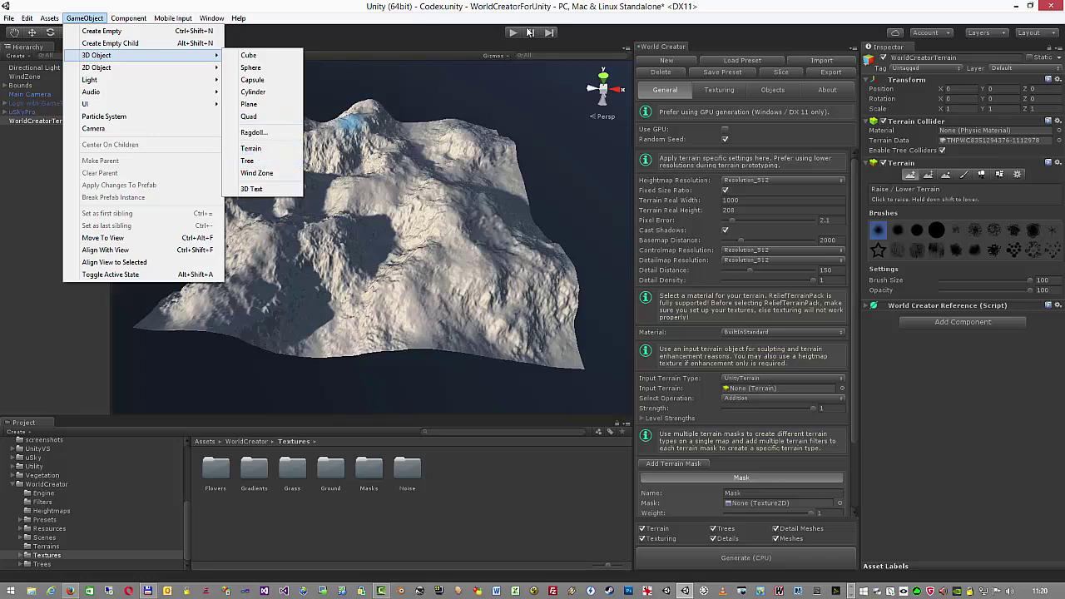
pyautogui.press('Escape')
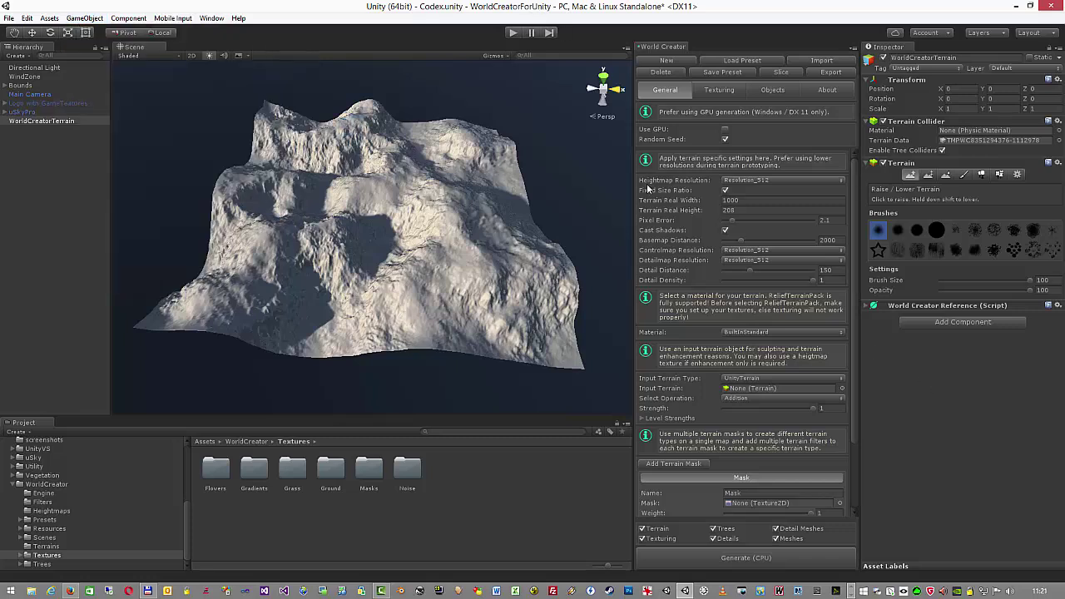
# With WorldCreatorTerrain selected, disable Random Seed and enable Use GPU
pyautogui.click(60, 121)
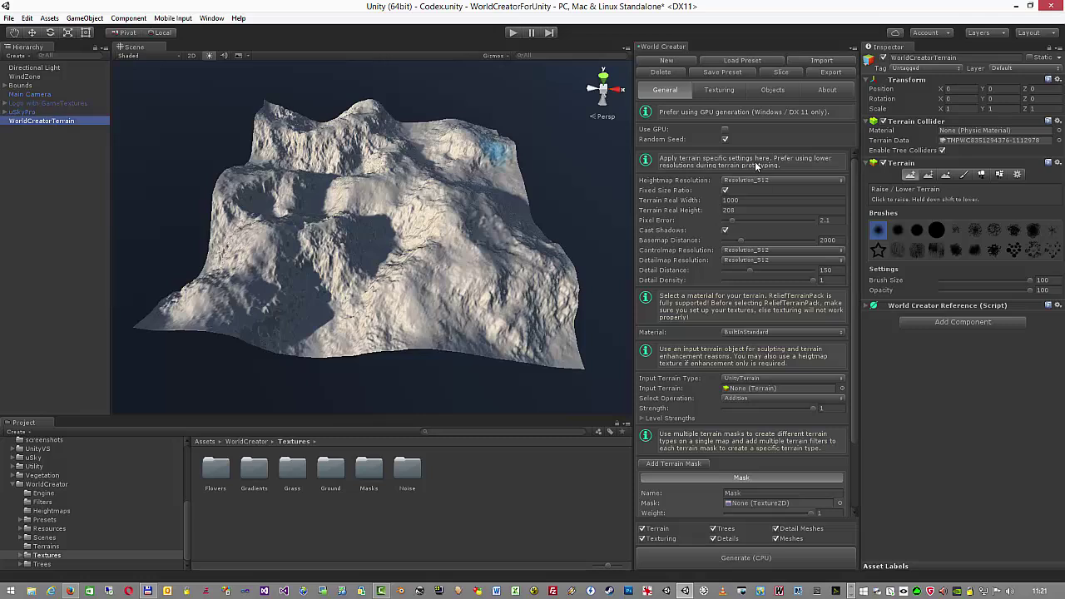
pyautogui.click(726, 140)
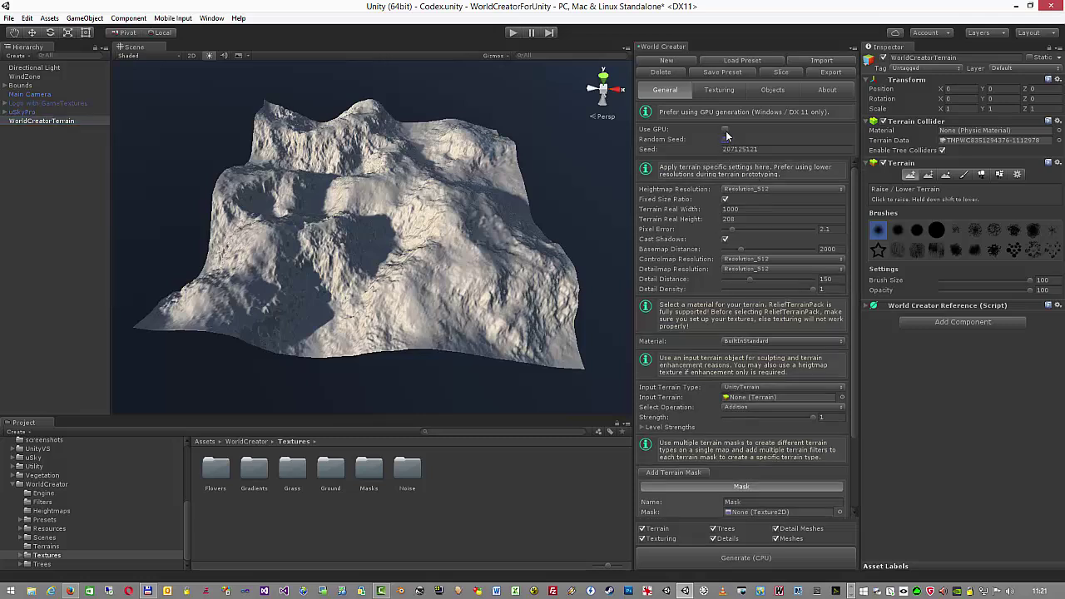
pyautogui.click(725, 129)
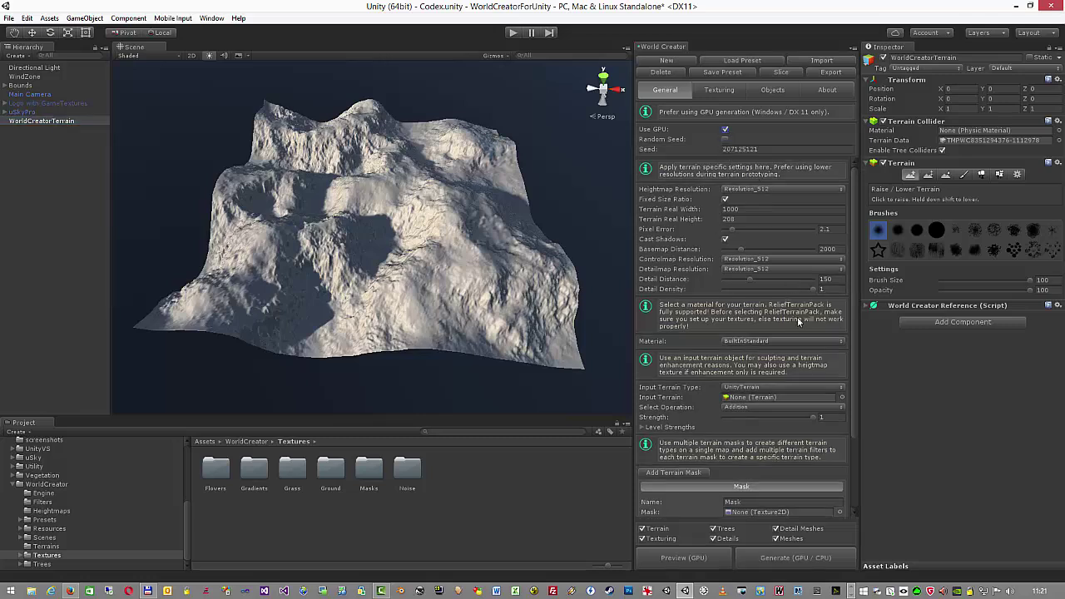
# Set the terrain real width to 2000 with Fixed Size Ratio on, regenerate the terrain and inspect its size
pyautogui.click(752, 211)
pyautogui.write('20')
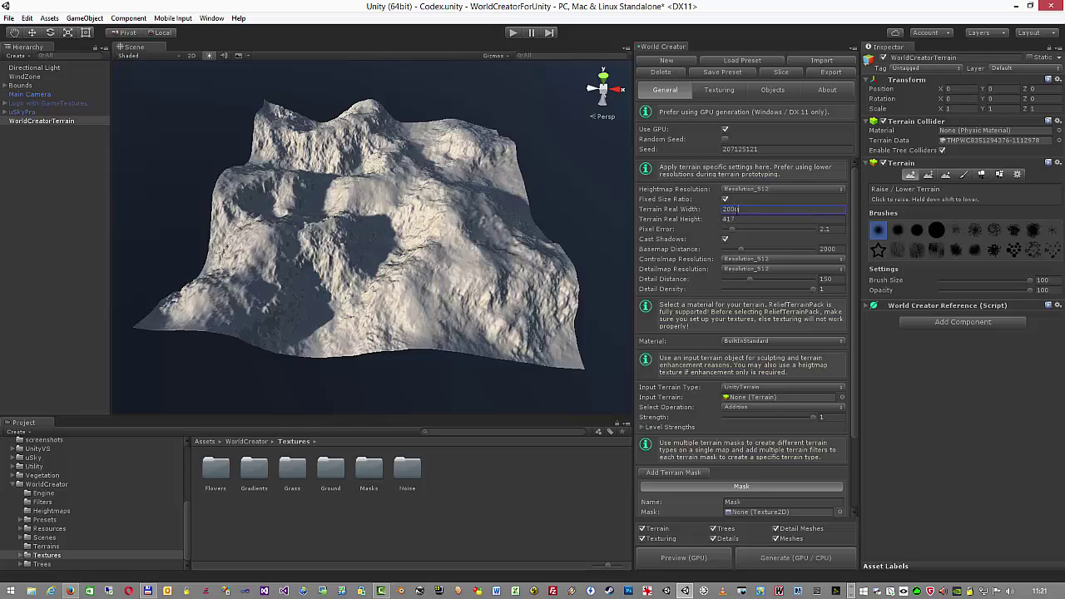
pyautogui.write('00')
pyautogui.click(795, 558)
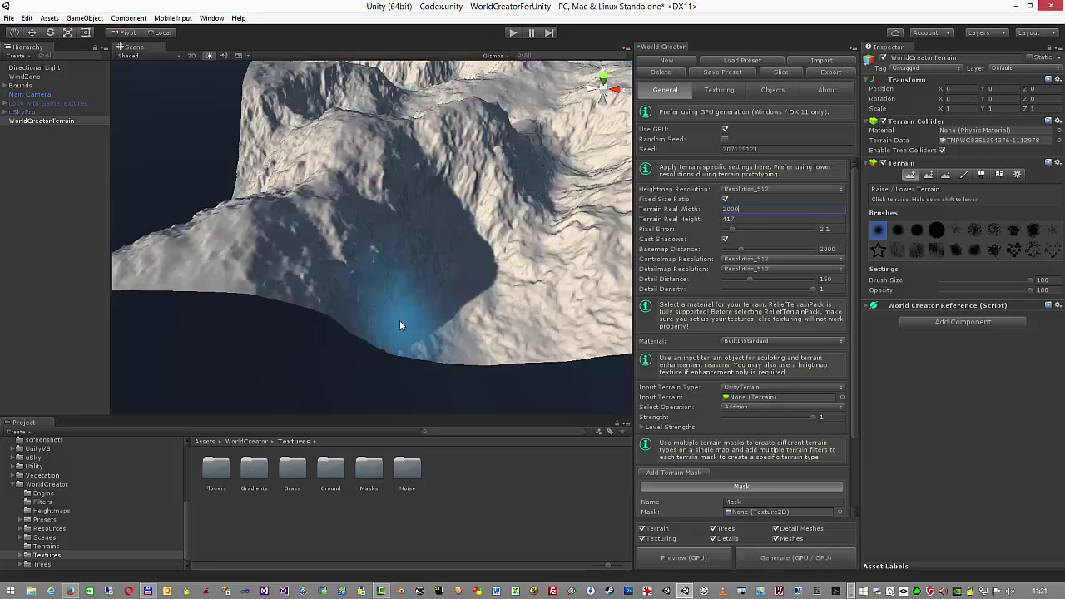
pyautogui.scroll(-5, 400, 326)
pyautogui.press('q')
pyautogui.scroll(4, 325, 227)
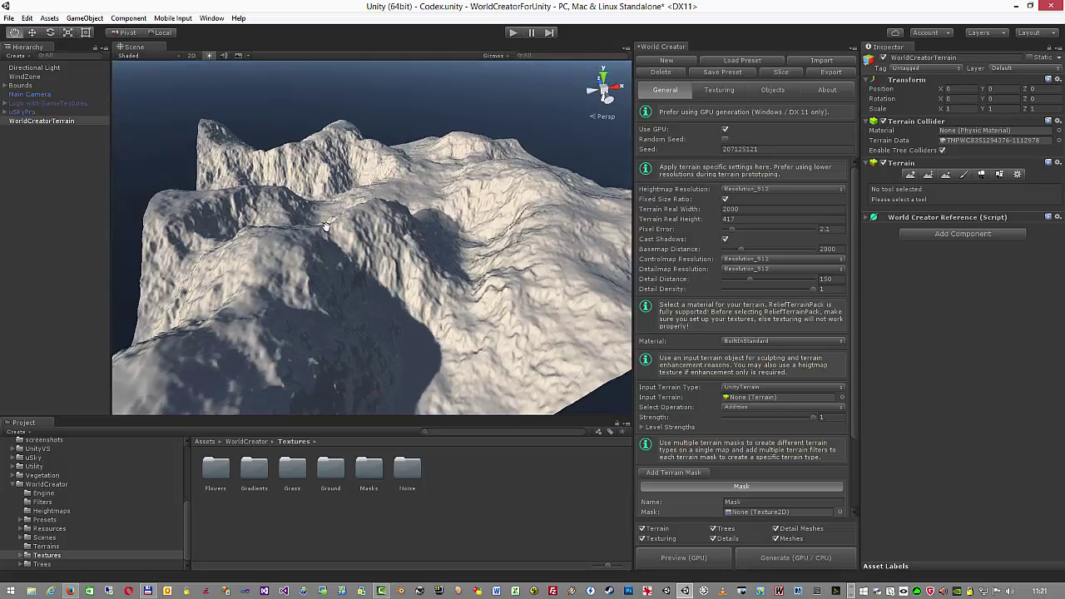
pyautogui.keyDown('alt'); pyautogui.moveTo(326, 226); pyautogui.dragTo(466, 234); pyautogui.keyUp('alt')
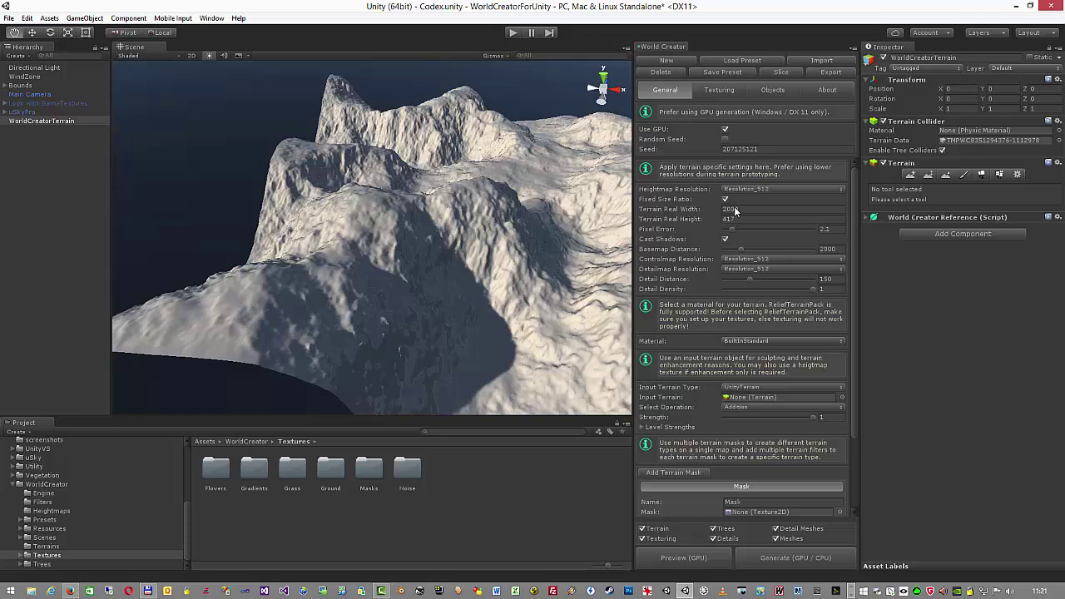
# Set the terrain real width to 1000, regenerate the terrain and bring it fully into view
pyautogui.click(751, 210)
pyautogui.press('BackSpace')
pyautogui.press('BackSpace')
pyautogui.press('BackSpace')
pyautogui.write('1000')
pyautogui.click(768, 564)
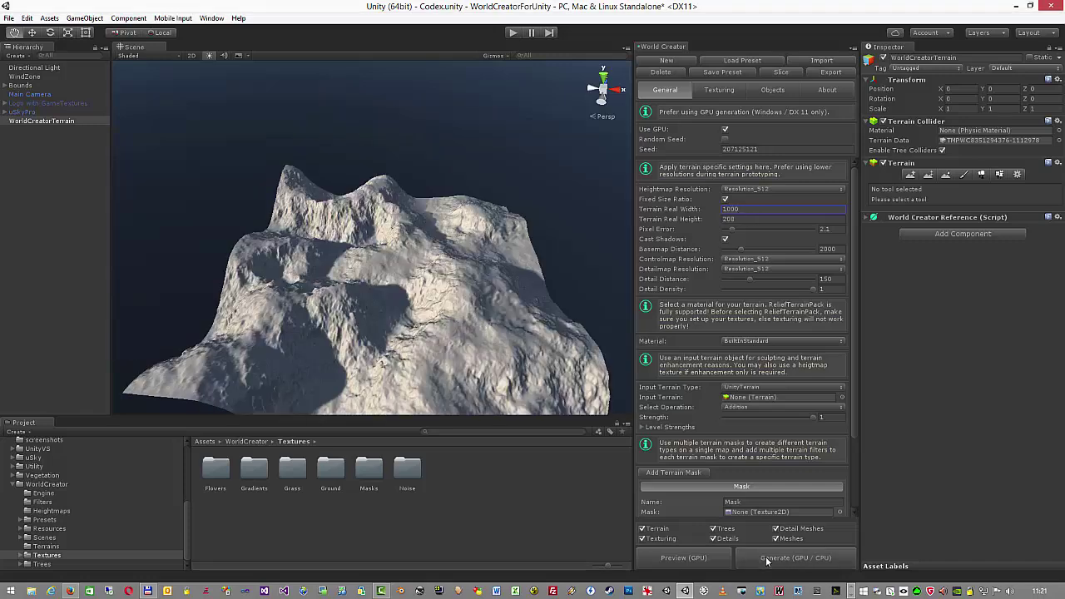
pyautogui.moveTo(446, 317); pyautogui.dragTo(571, 273)
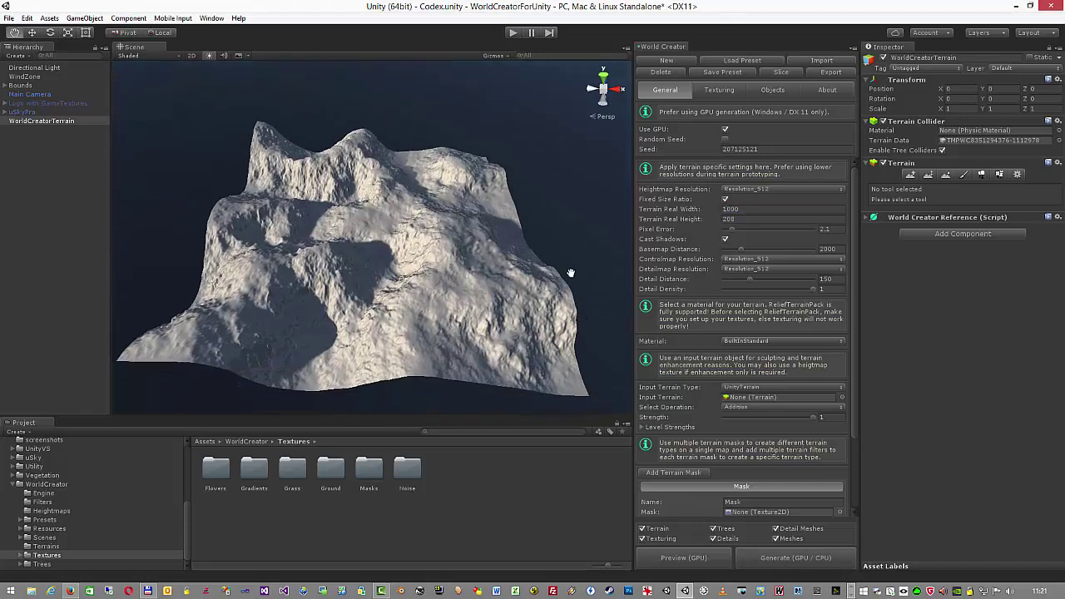
# Try a terrain real width of 2000 with Fixed Size Ratio off, and restore 1000 with the ratio on
pyautogui.click(726, 199)
pyautogui.click(748, 211)
pyautogui.write('200')
pyautogui.write('0')
pyautogui.write('1000')
pyautogui.click(725, 200)
# Show the WorldCreatorTerrain object's Terrain Settings and set the pixel error in World Creator to 1
pyautogui.click(1019, 175)
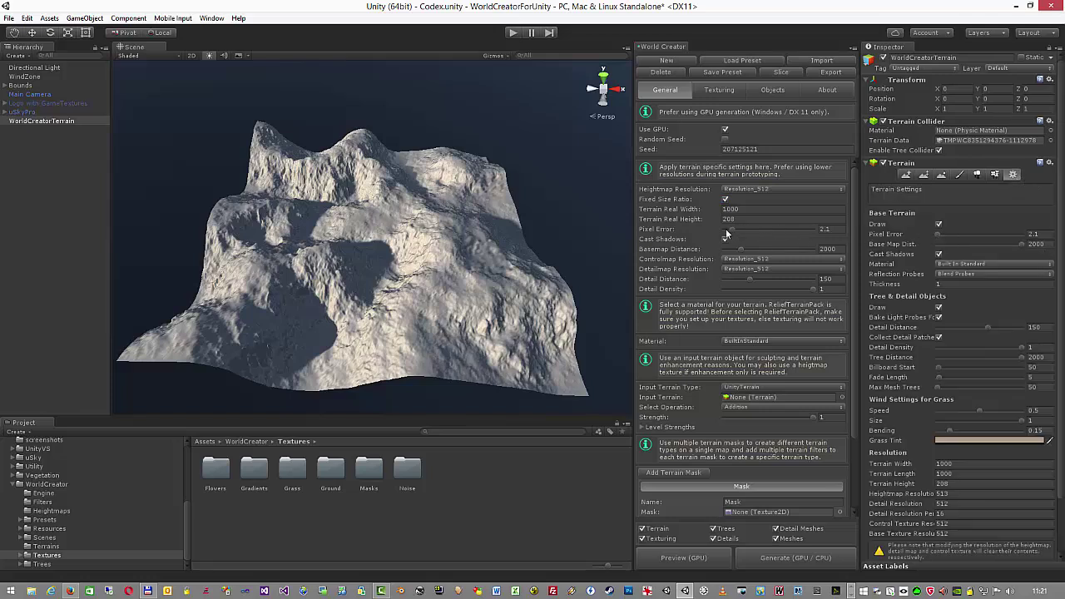
pyautogui.write('1')
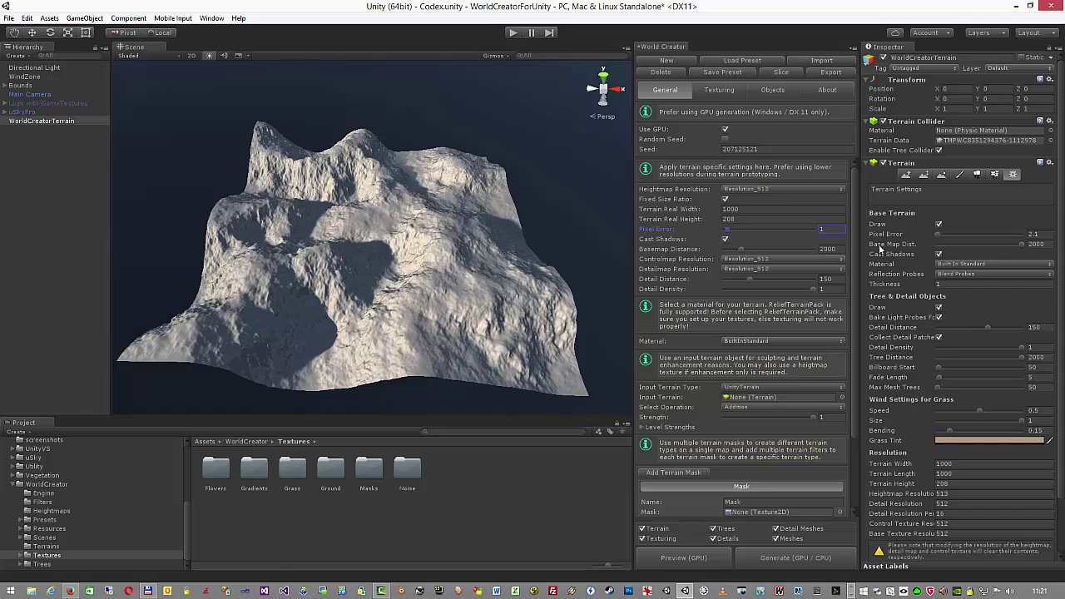
pyautogui.press('Return')
pyautogui.click(938, 239)
# Lower the terrain's pixel error to 0.1 and check the terrain from slightly different angles
pyautogui.click(727, 232)
pyautogui.moveTo(727, 233); pyautogui.dragTo(704, 233)
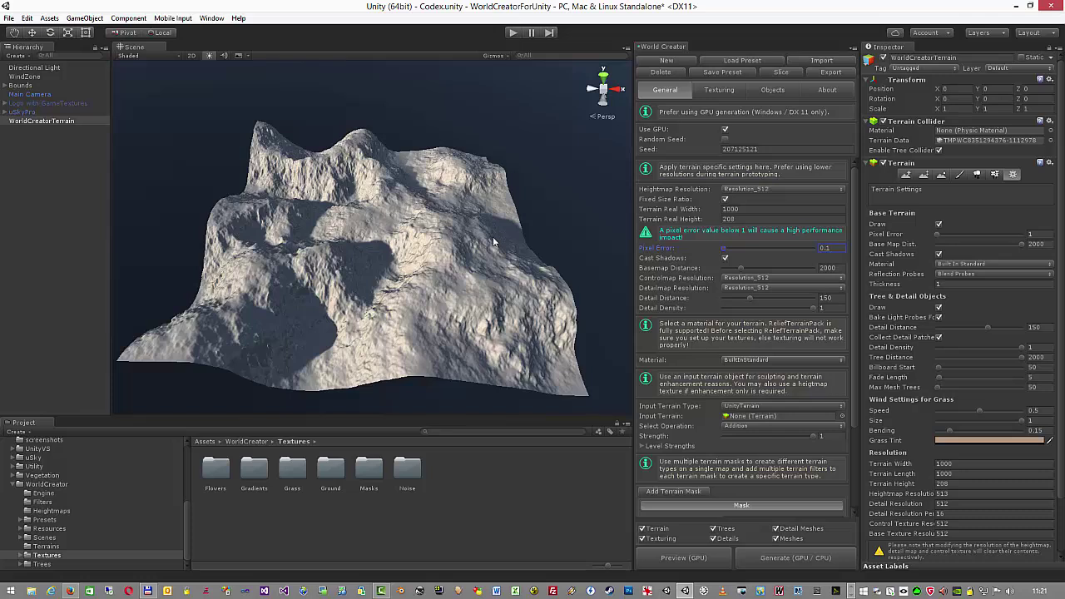
pyautogui.moveTo(495, 240); pyautogui.dragTo(472, 243, button='right')
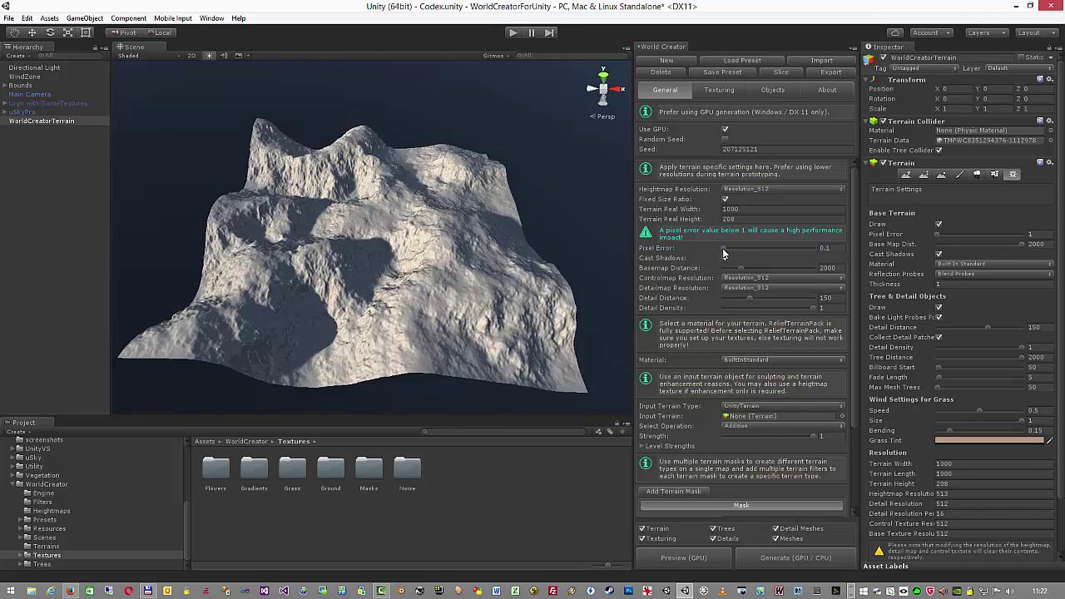
pyautogui.moveTo(398, 252); pyautogui.dragTo(398, 252, button='right')
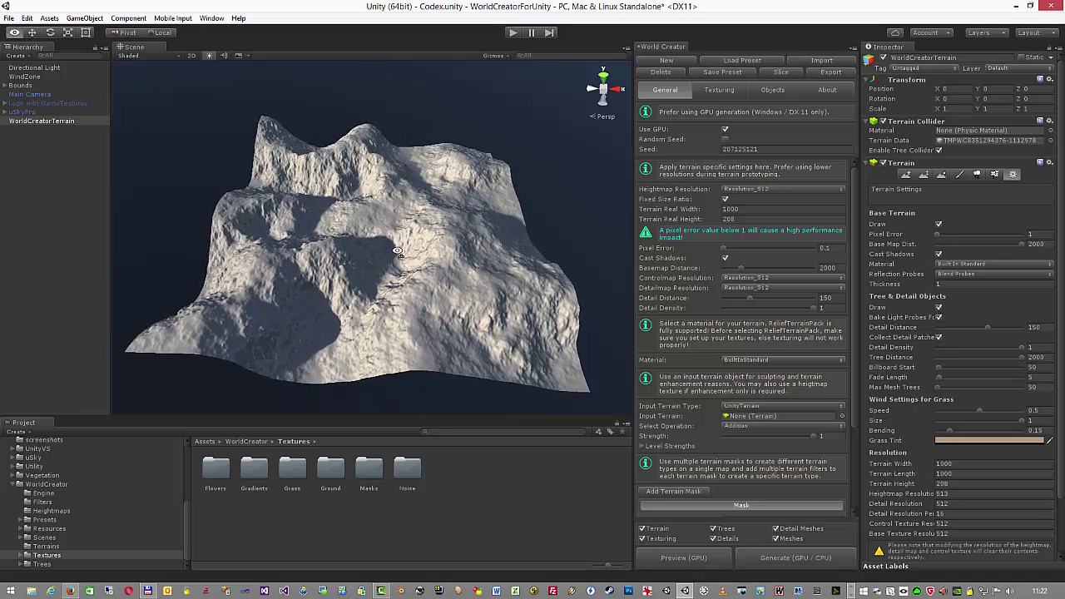
pyautogui.moveTo(398, 252); pyautogui.dragTo(399, 251, button='right')
# Set the pixel error to 1 and review the terrain object's base, detail and resolution settings
pyautogui.click(825, 248)
pyautogui.write('1')
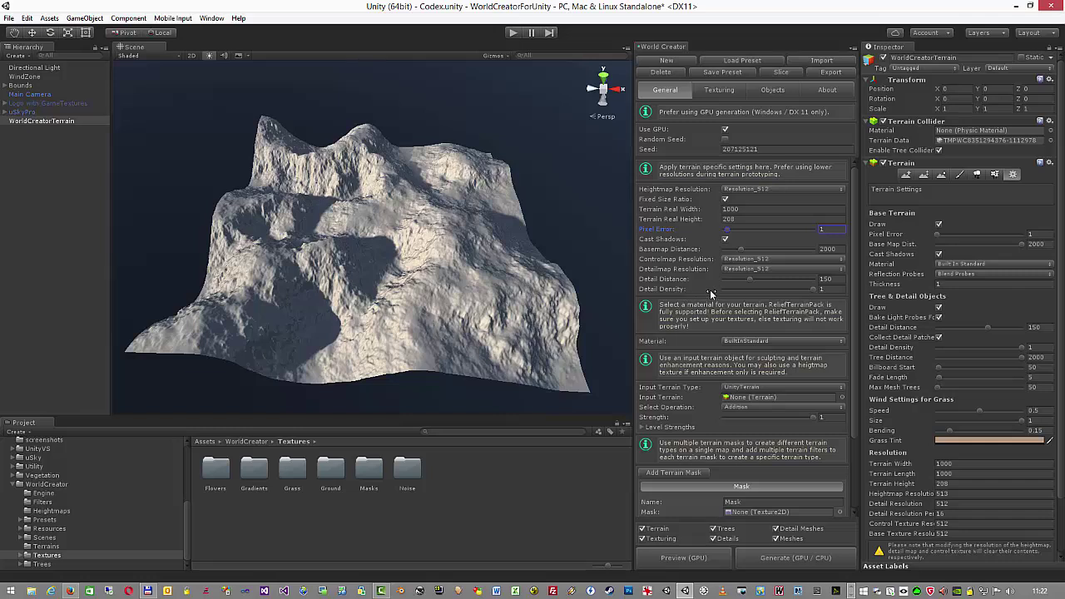
pyautogui.scroll(-2, 1010, 439)
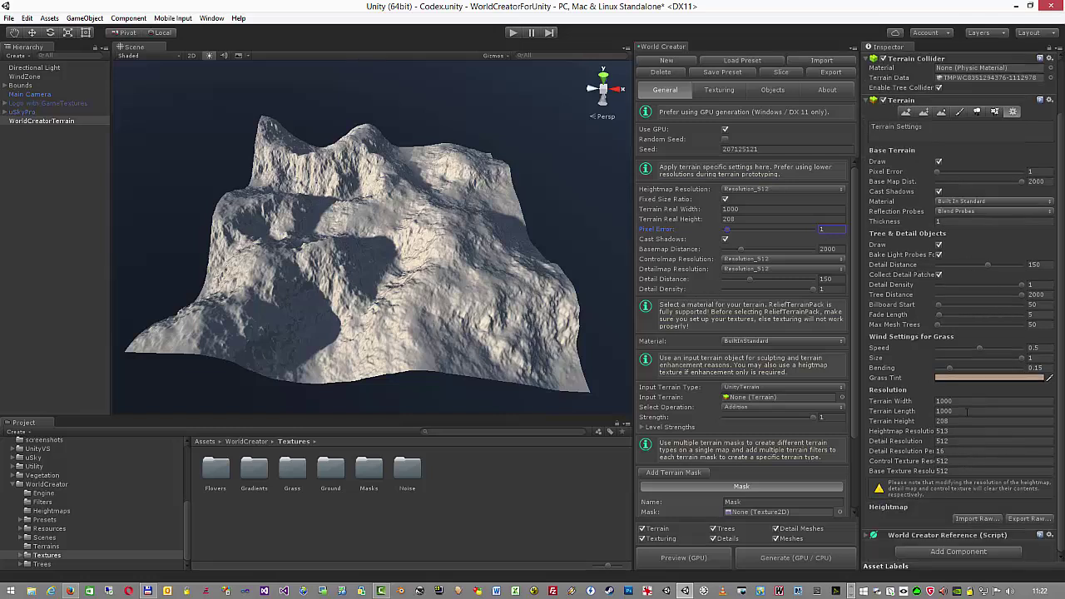
pyautogui.scroll(2, 966, 411)
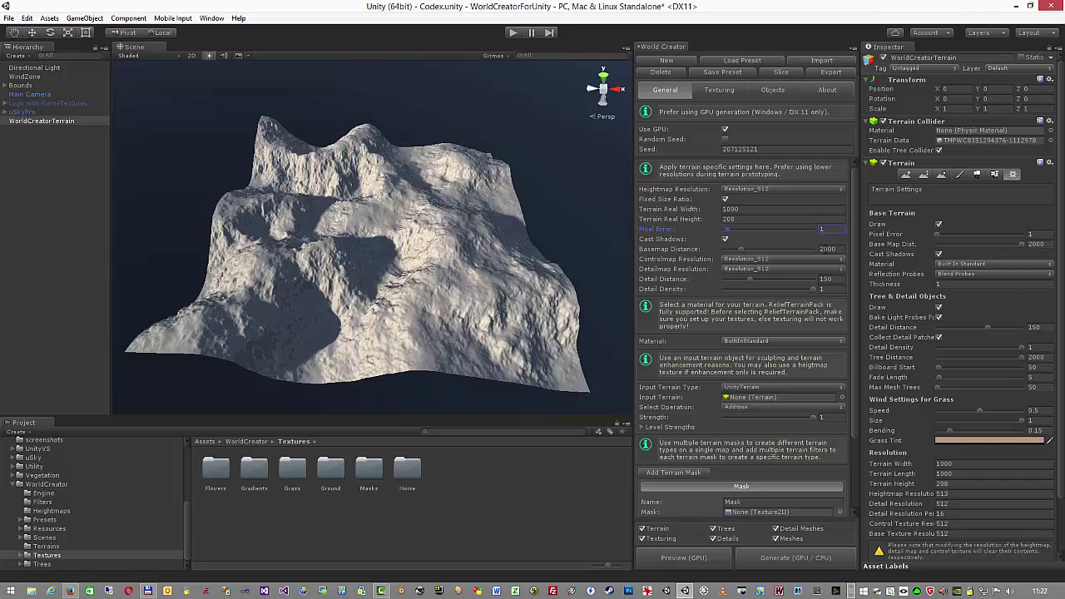
# Try a basemap distance of 10000, check the terrain from slightly different angles, and restore the distance to 2000
pyautogui.moveTo(753, 252); pyautogui.dragTo(869, 254)
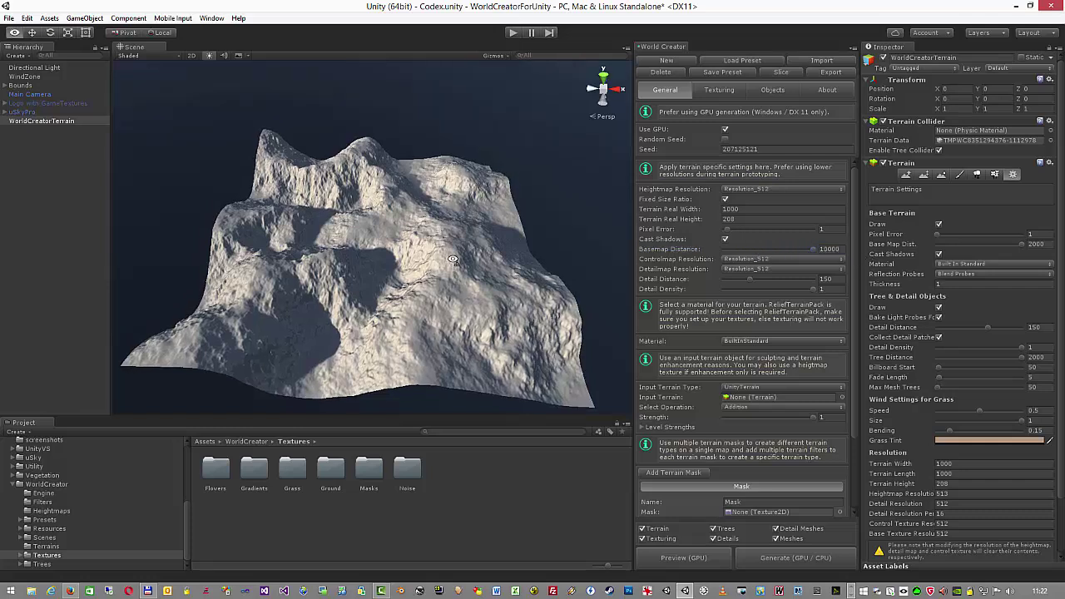
pyautogui.keyDown('alt'); pyautogui.moveTo(422, 315); pyautogui.dragTo(425, 322); pyautogui.keyUp('alt')
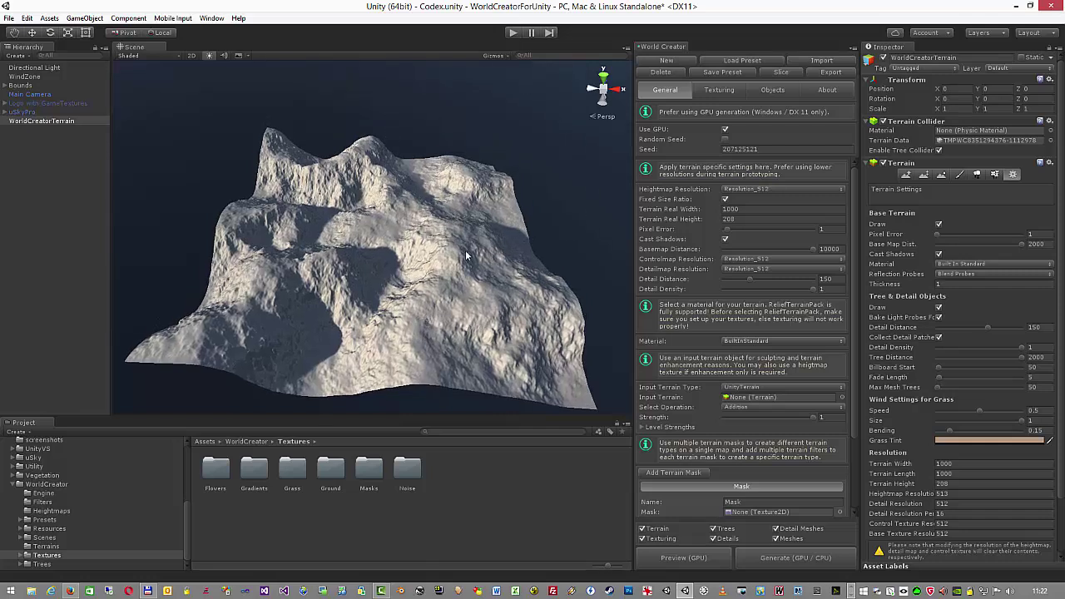
pyautogui.moveTo(434, 257)
pyautogui.keyDown('alt'); pyautogui.mouseDown()
pyautogui.moveTo(447, 254)
pyautogui.moveTo(434, 262)
pyautogui.mouseUp(); pyautogui.keyUp('alt')
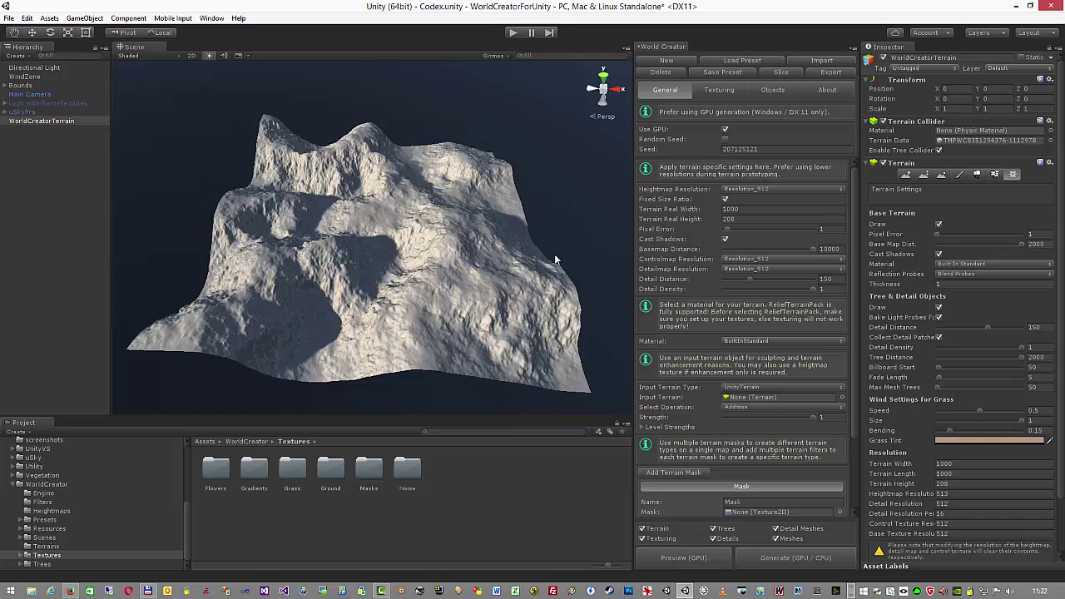
pyautogui.click(813, 251)
pyautogui.moveTo(813, 252); pyautogui.dragTo(753, 251)
pyautogui.write('2')
# Try the Gradient material on the terrain and switch it back to BuiltInStandard
pyautogui.click(729, 341)
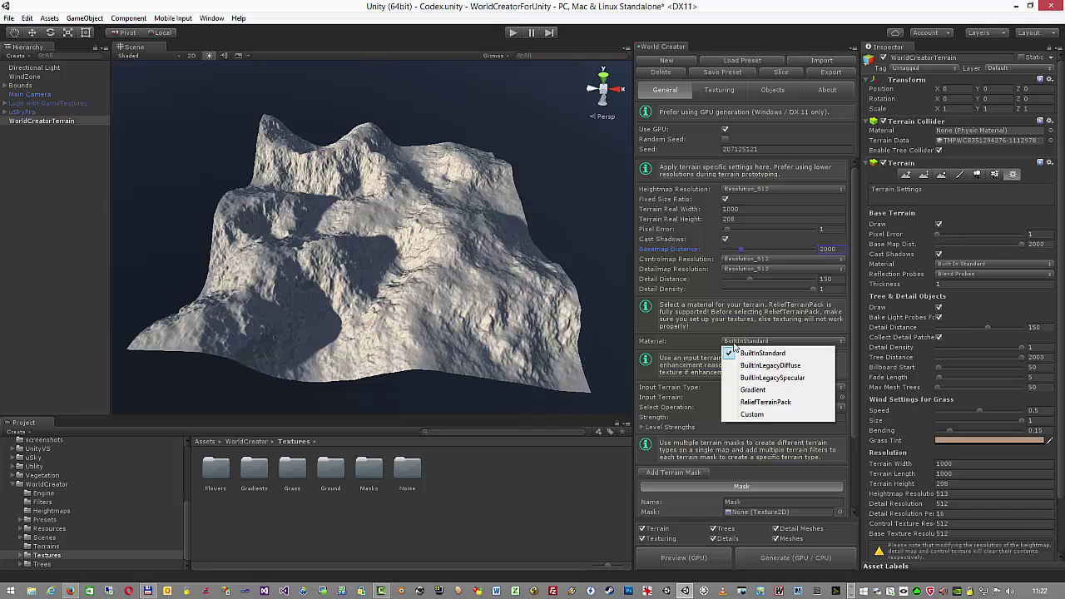
pyautogui.click(775, 391)
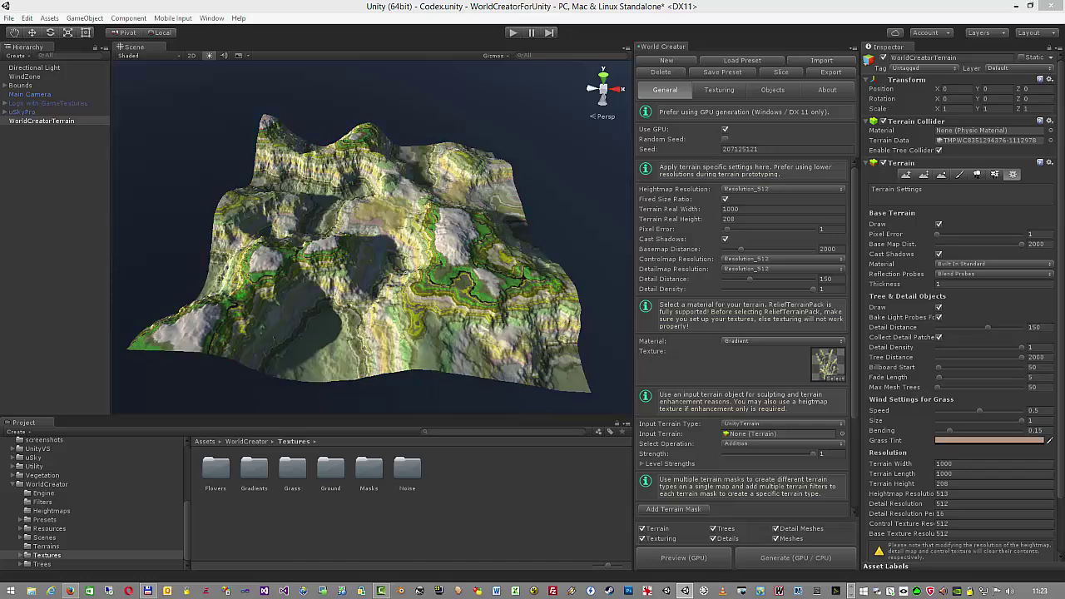
pyautogui.click(751, 341)
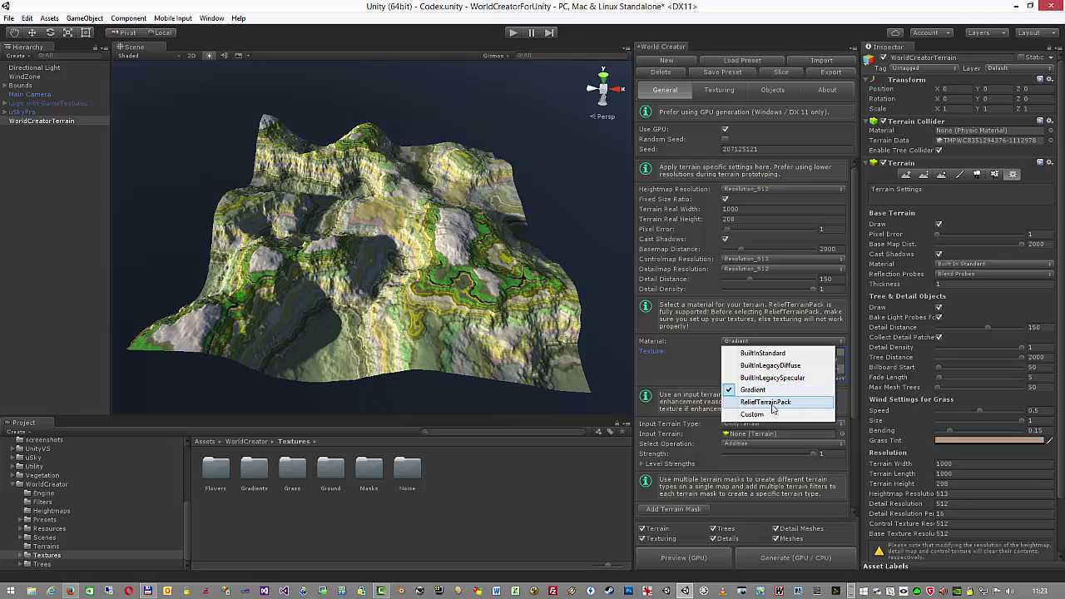
pyautogui.click(762, 354)
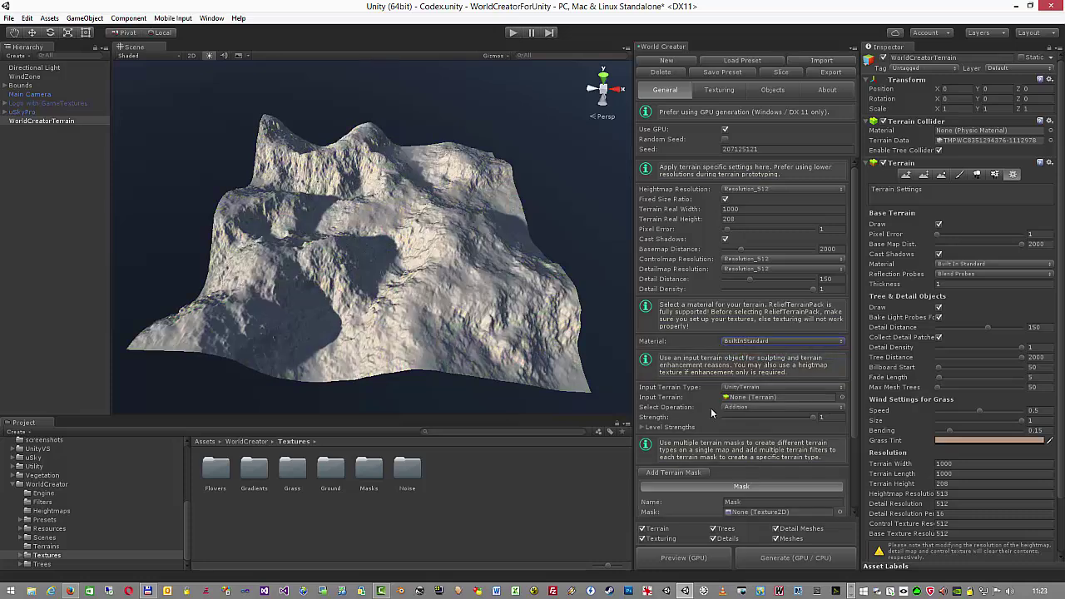
# Set the input terrain type to Texture and assign the pugetsound heightmap from the Heightmaps folder as the input terrain
pyautogui.scroll(-3, 703, 407)
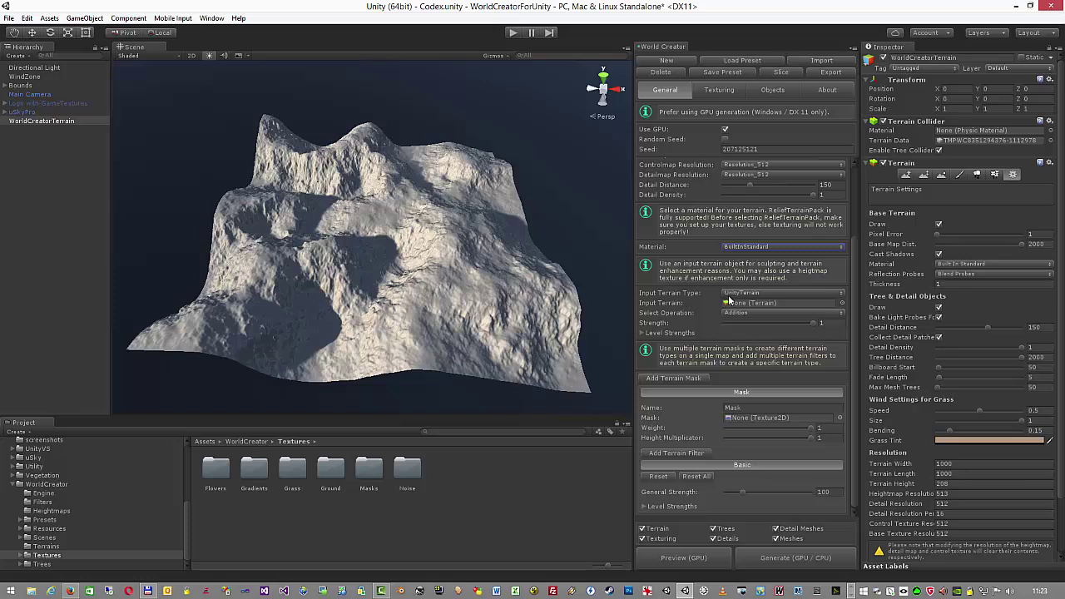
pyautogui.click(753, 296)
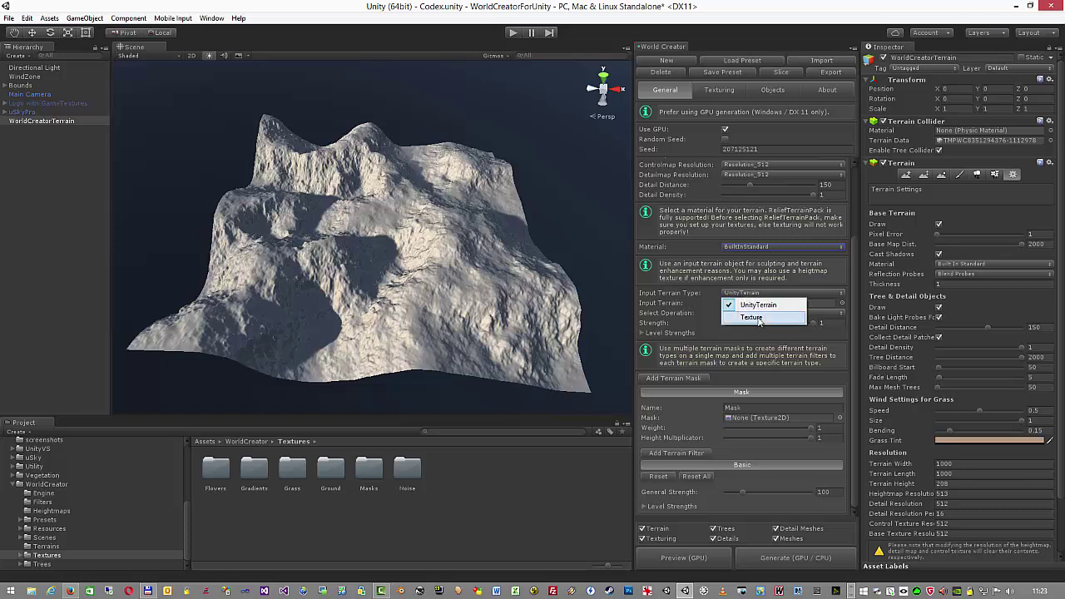
pyautogui.click(751, 317)
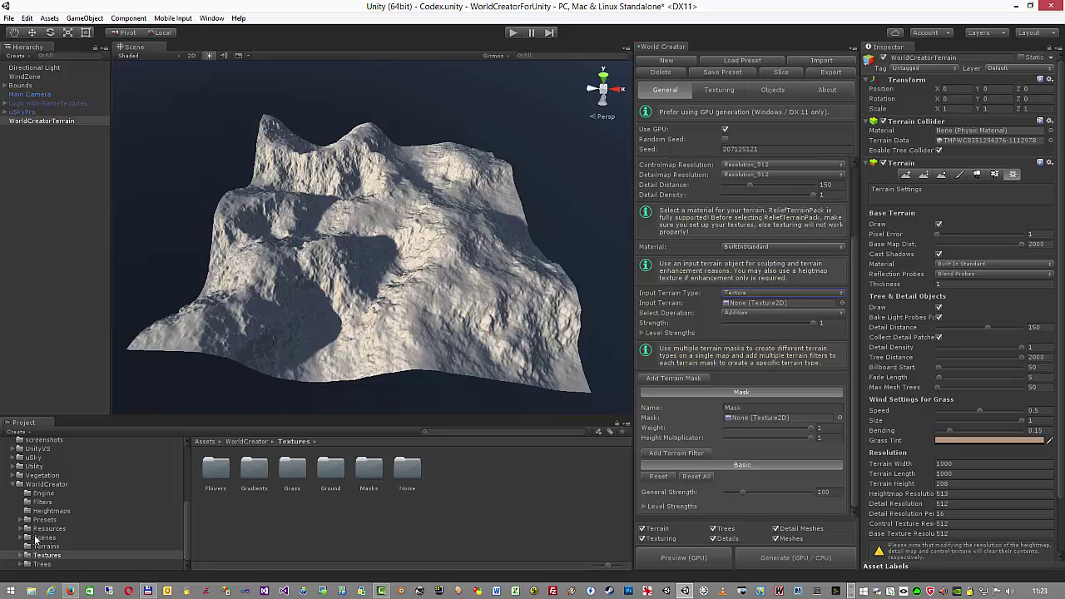
pyautogui.click(48, 510)
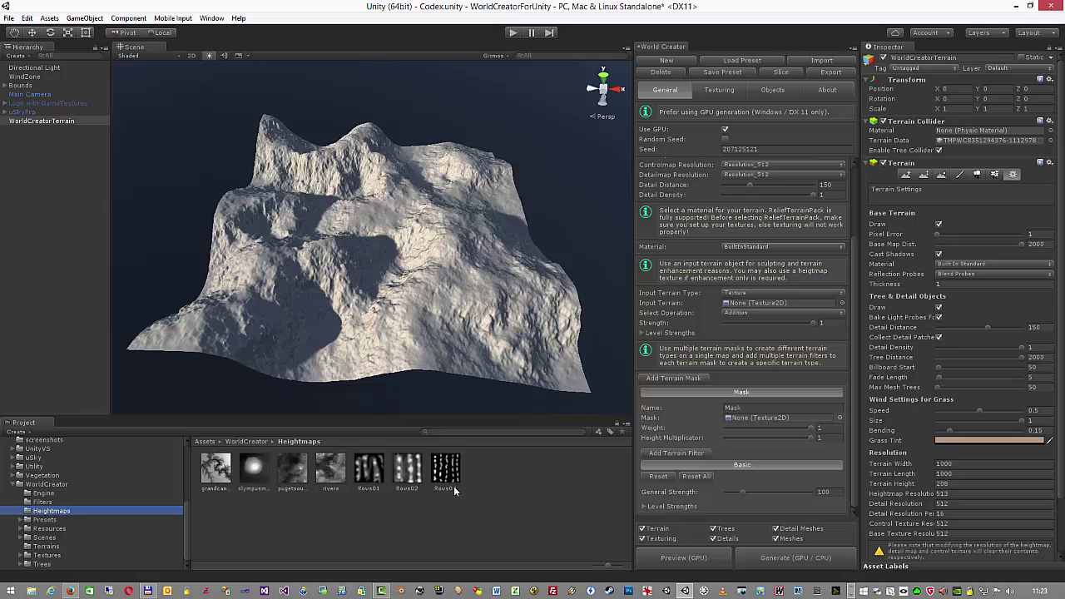
pyautogui.click(292, 490)
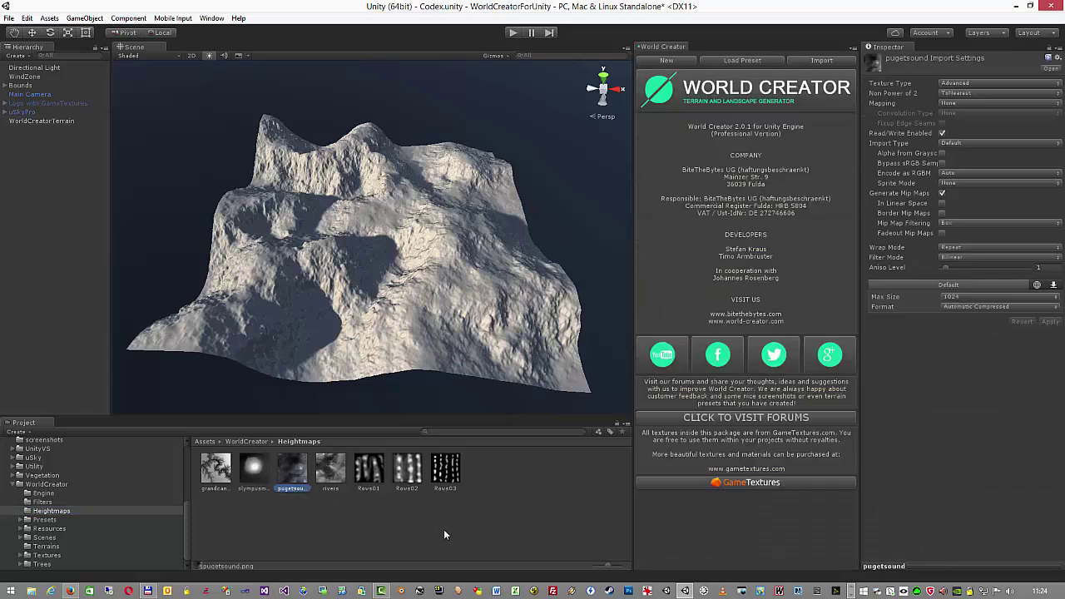
pyautogui.click(60, 122)
pyautogui.moveTo(290, 467); pyautogui.dragTo(739, 402)
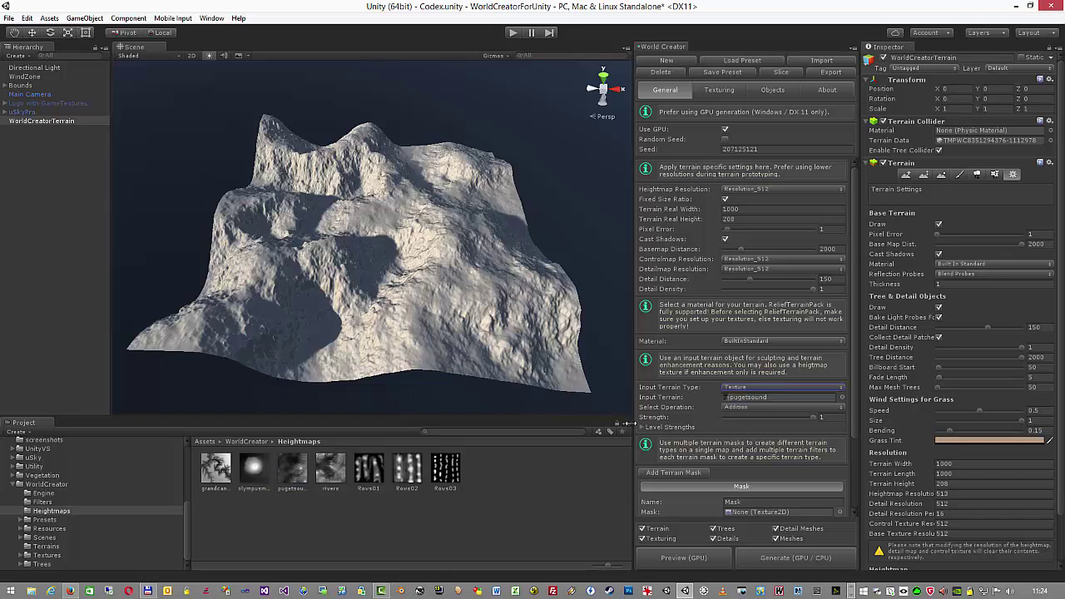
# Set the input terrain's operation to Average and generate the terrain
pyautogui.click(771, 407)
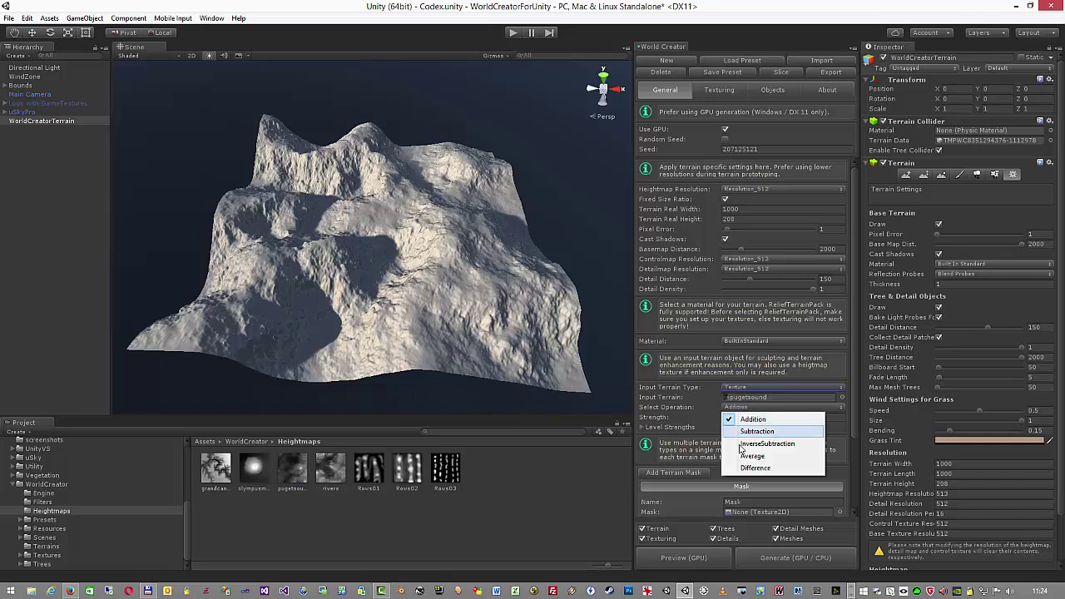
pyautogui.click(753, 456)
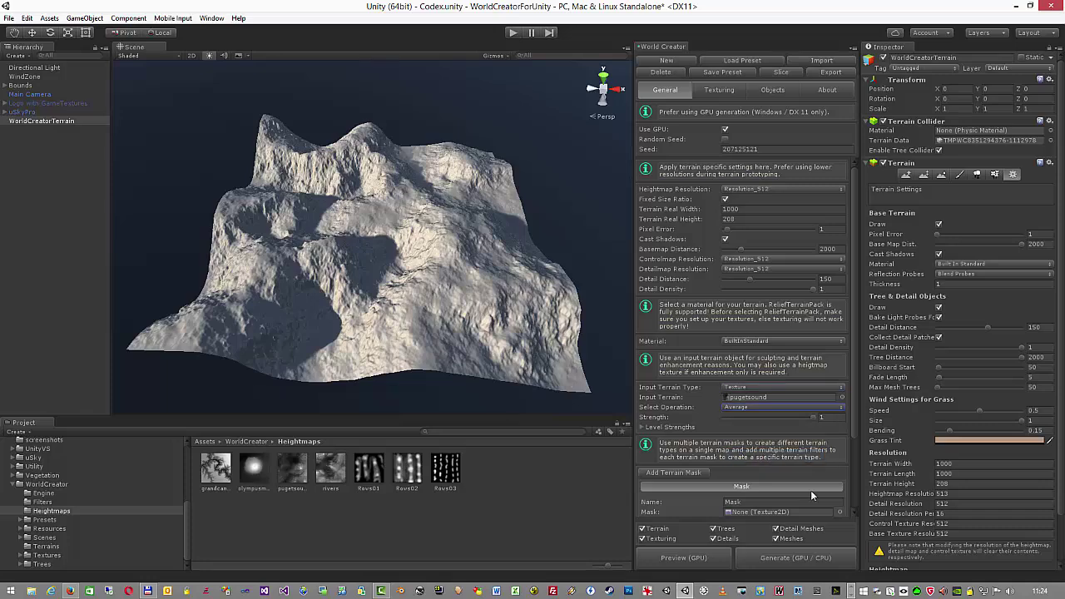
pyautogui.click(790, 560)
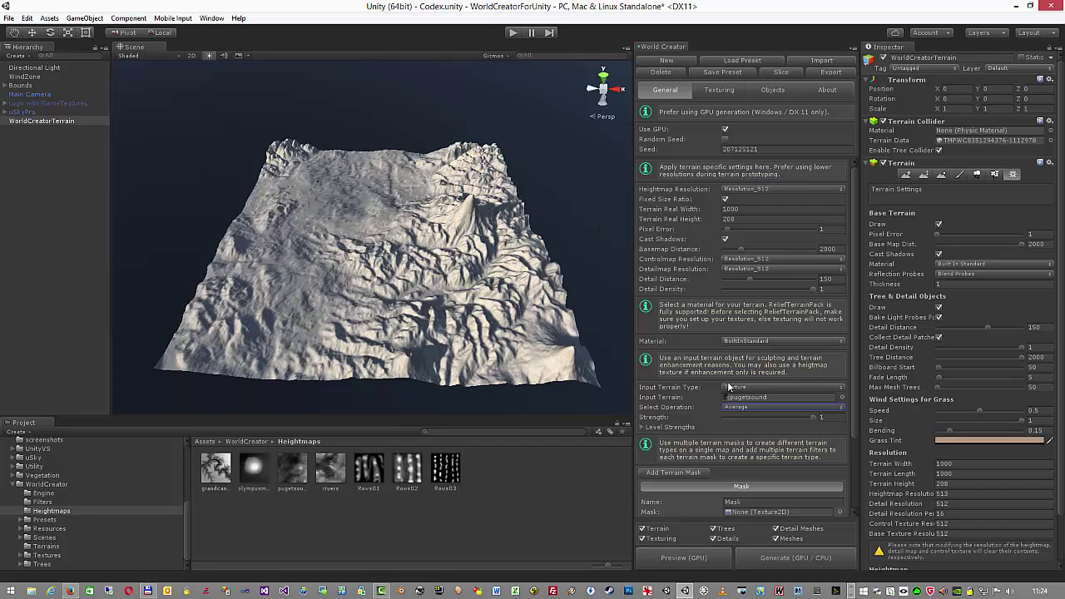
# Set the input terrain's strength to 0 and regenerate the terrain
pyautogui.scroll(-3, 761, 434)
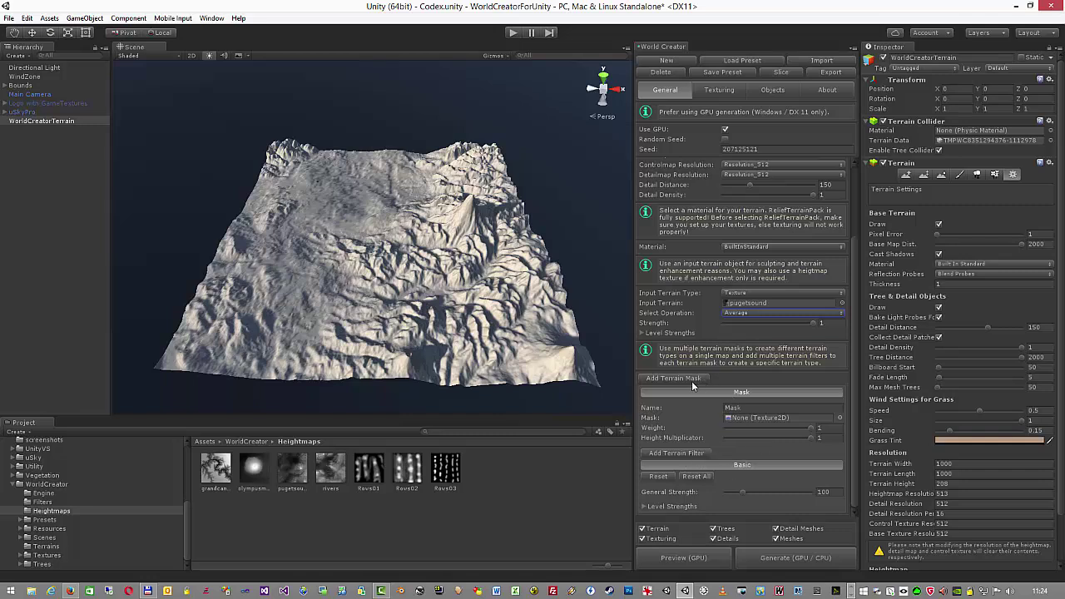
pyautogui.scroll(1, 770, 387)
pyautogui.scroll(1, 761, 393)
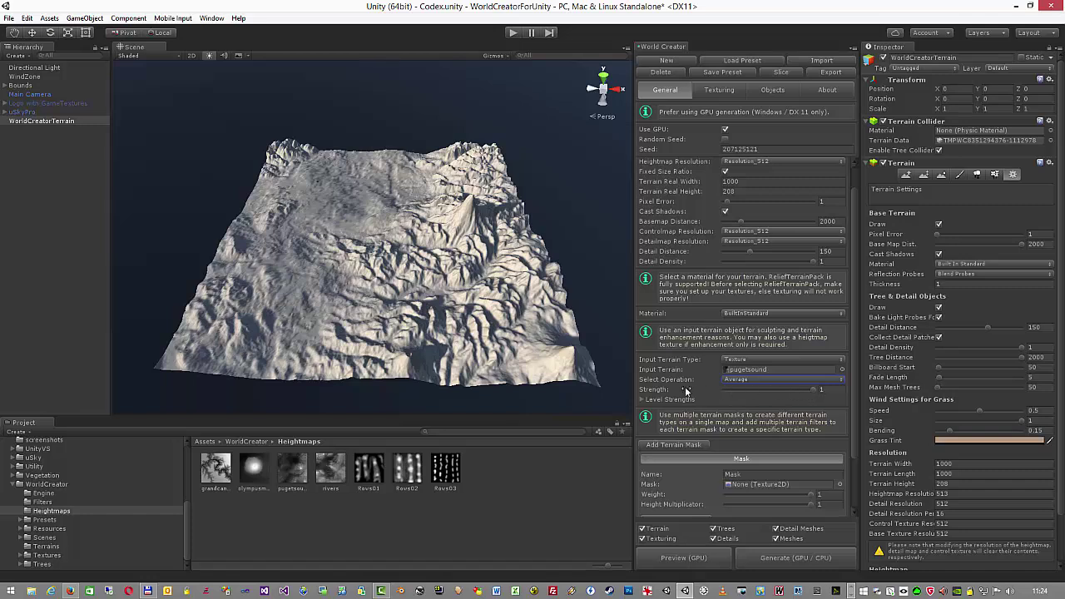
pyautogui.moveTo(813, 389); pyautogui.dragTo(712, 400)
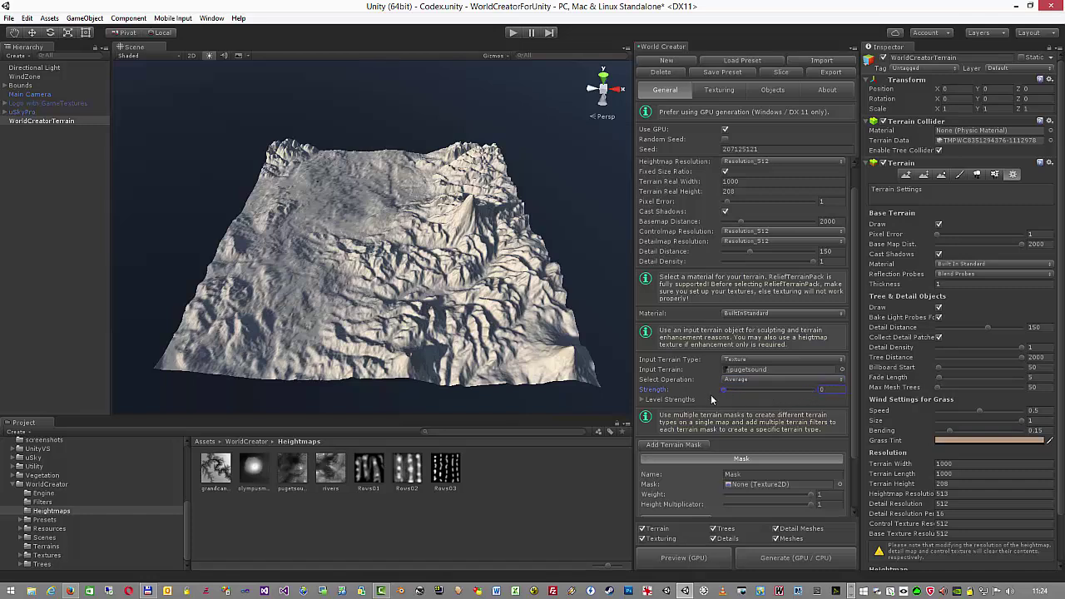
pyautogui.click(771, 556)
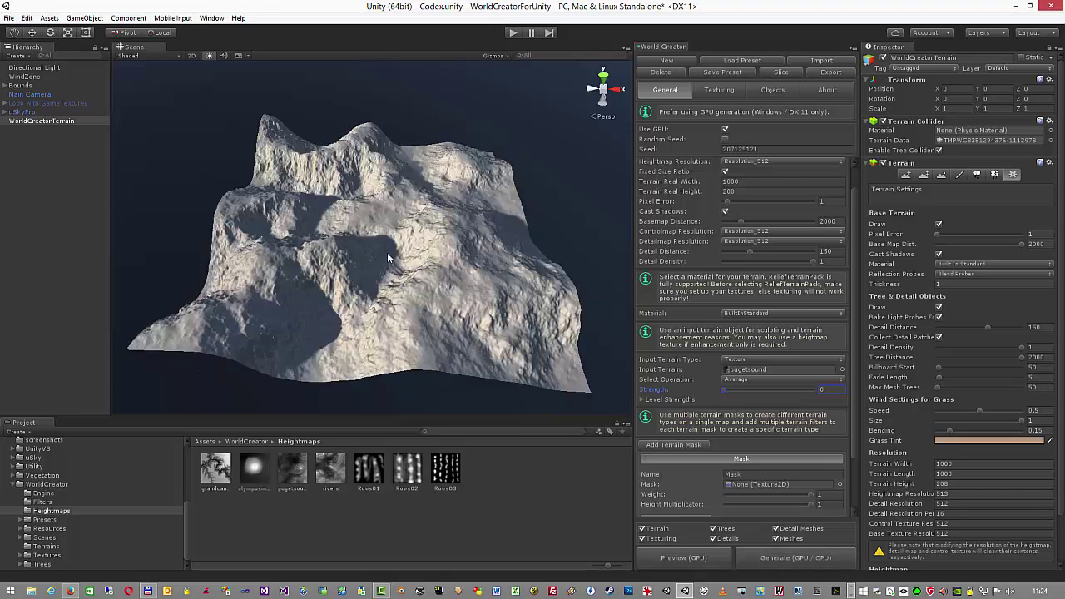
# Raise the input terrain's strength through 0.111, 0.333, 0.494 and 0.71 to 1, regenerating the terrain at each stage
pyautogui.scroll(-3, 703, 417)
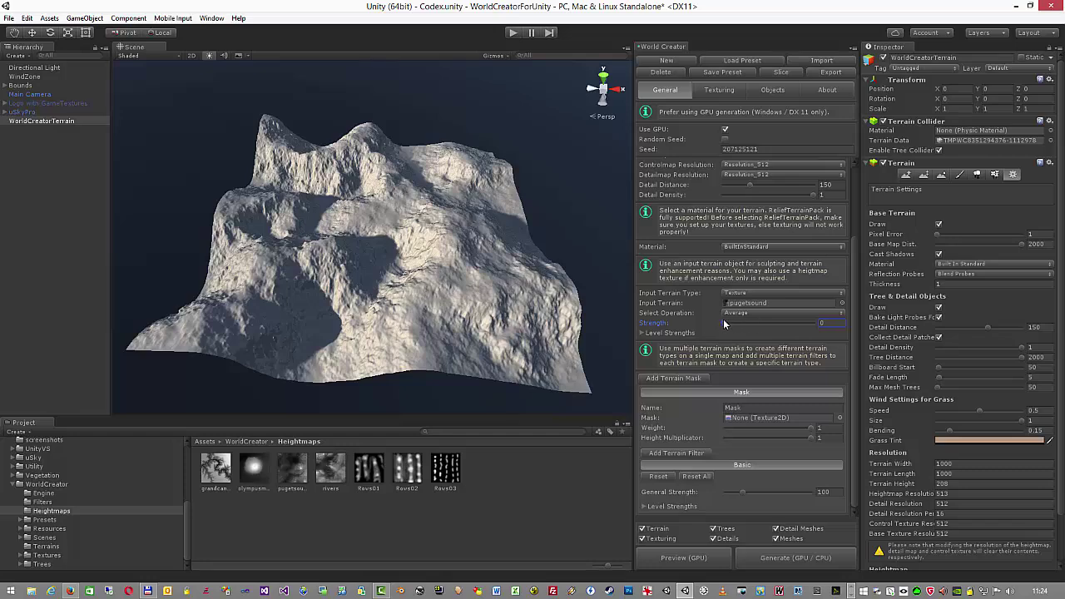
pyautogui.moveTo(723, 322); pyautogui.dragTo(733, 324)
pyautogui.click(760, 565)
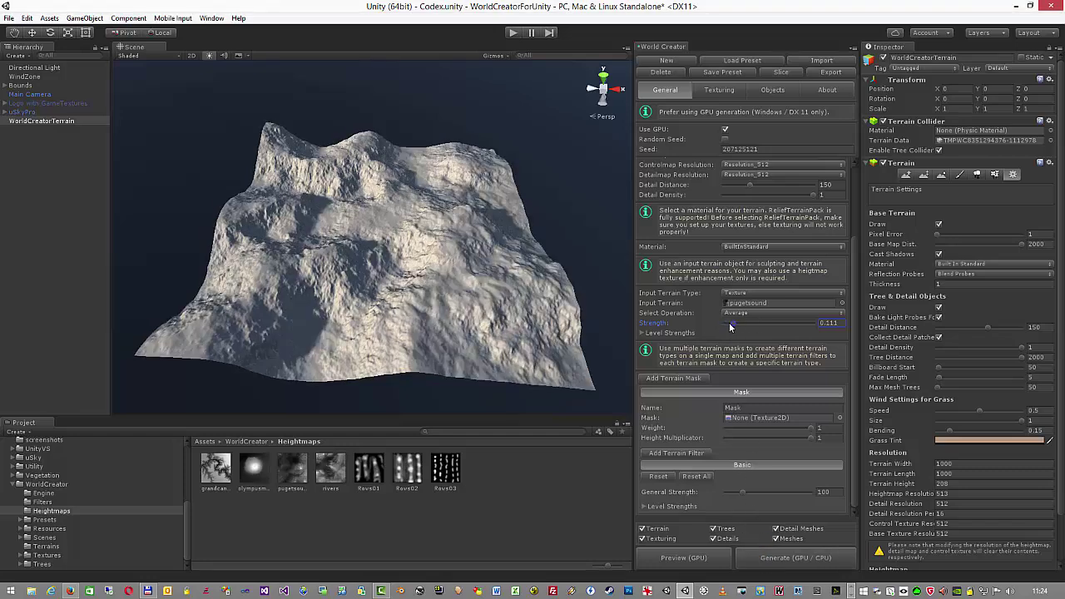
pyautogui.click(744, 323)
pyautogui.click(762, 560)
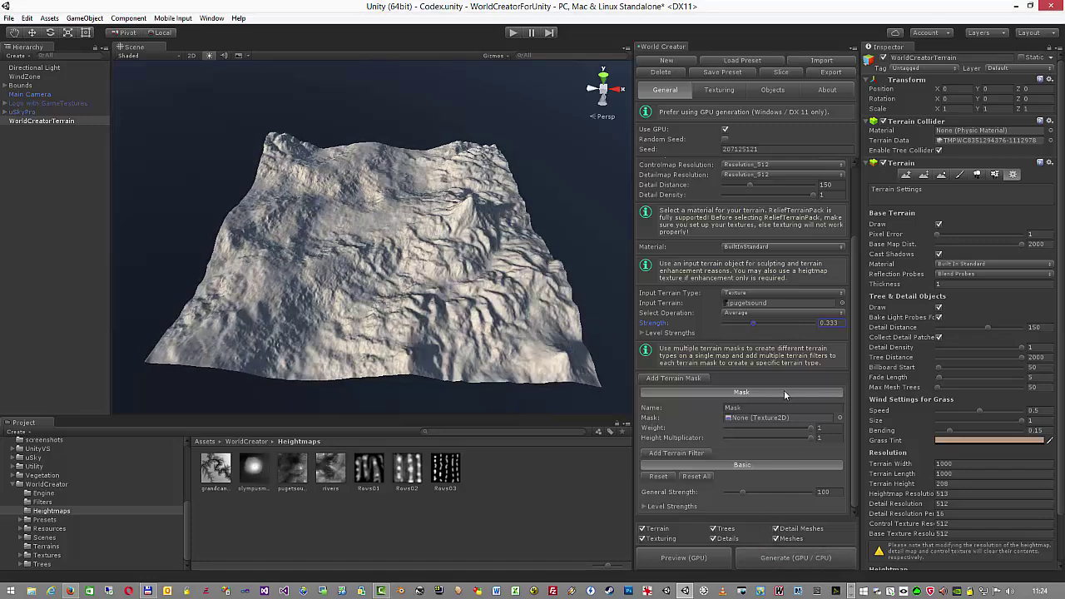
pyautogui.click(768, 324)
pyautogui.click(795, 558)
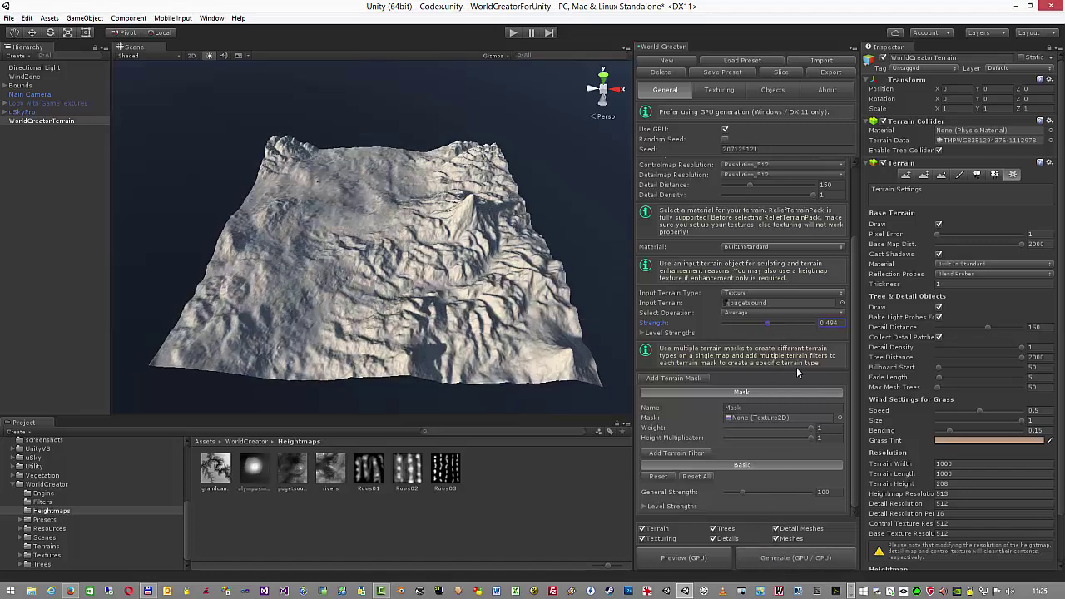
pyautogui.click(797, 559)
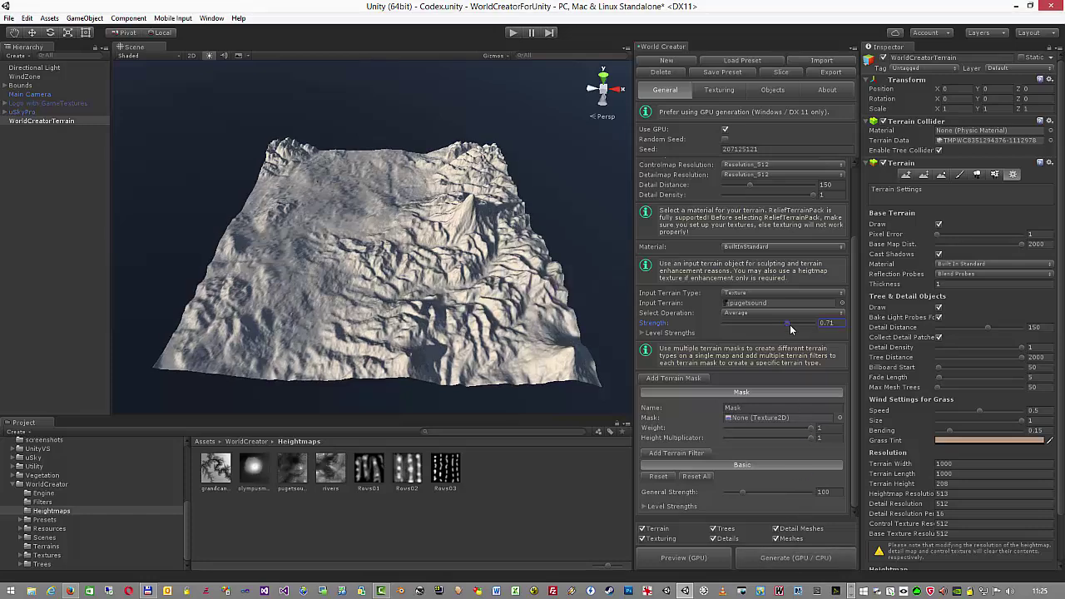
pyautogui.click(798, 558)
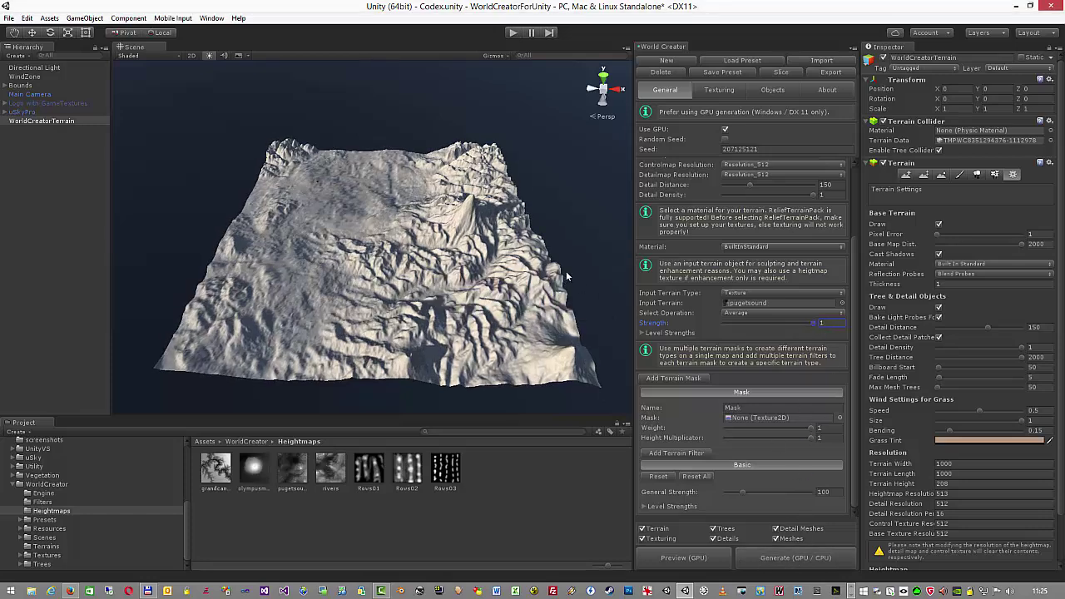
# Set the input terrain's level strengths 512 to 0.327, 256 to 0.133, 128 to 0.353, and 64, 32 and 16 to 0, regenerating the terrain
pyautogui.click(644, 333)
pyautogui.scroll(-2, 757, 383)
pyautogui.moveTo(806, 357); pyautogui.dragTo(757, 358)
pyautogui.click(793, 347)
pyautogui.moveTo(813, 337); pyautogui.dragTo(722, 329)
pyautogui.click(784, 560)
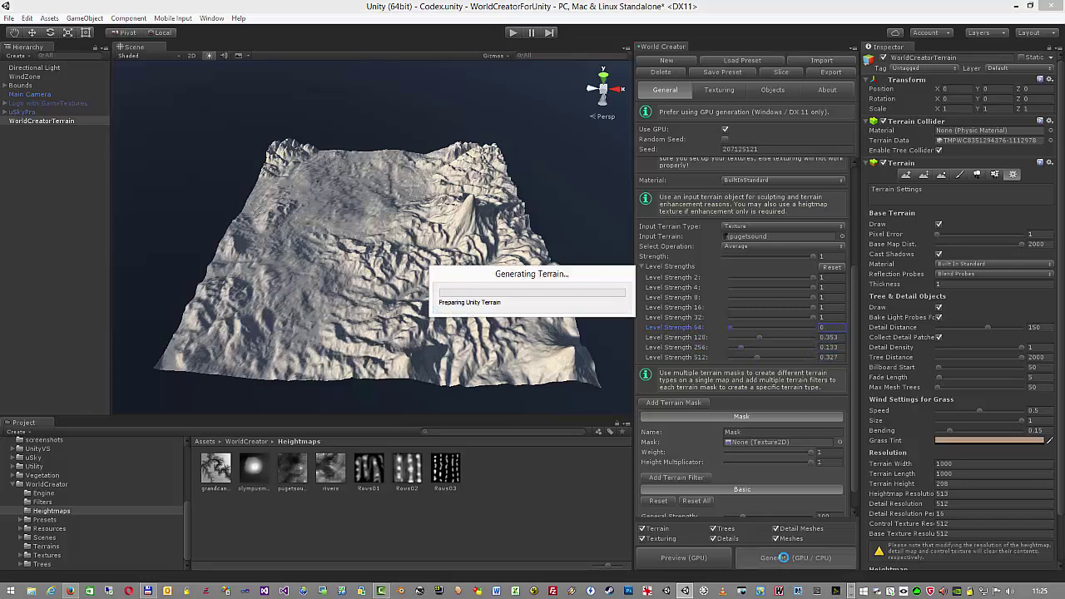
pyautogui.moveTo(812, 317); pyautogui.dragTo(724, 308)
pyautogui.click(778, 557)
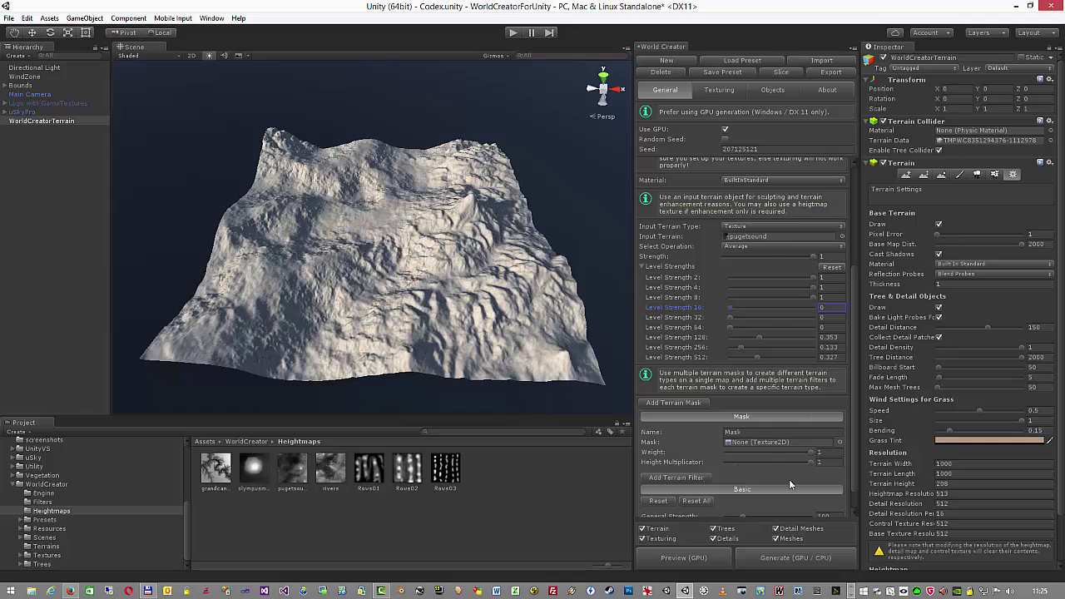
# Reset the input terrain's level strengths, collapse their list and regenerate the terrain
pyautogui.click(824, 266)
pyautogui.click(642, 266)
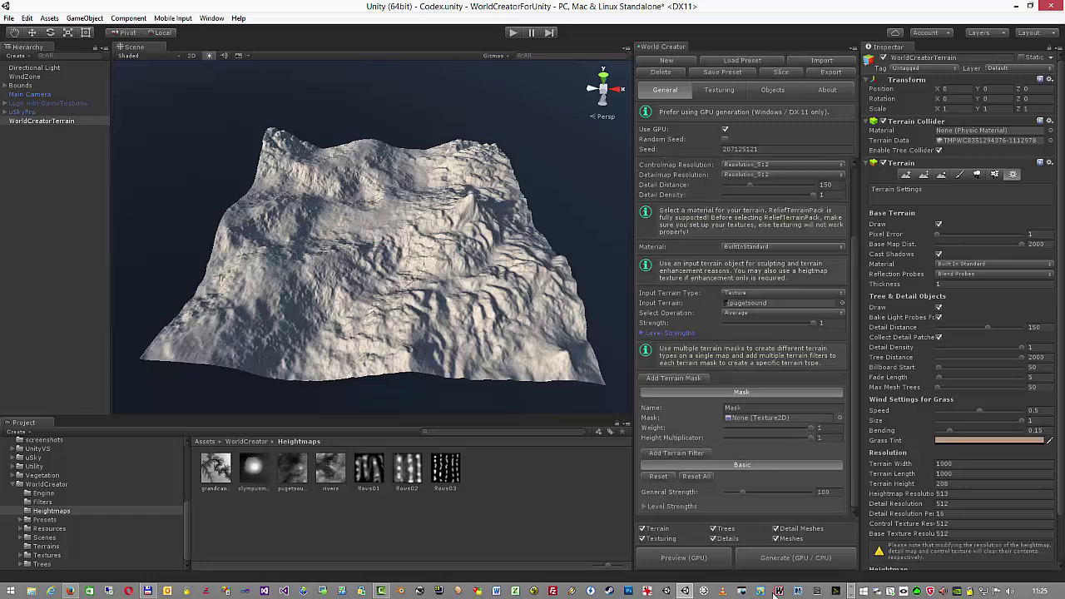
pyautogui.click(776, 559)
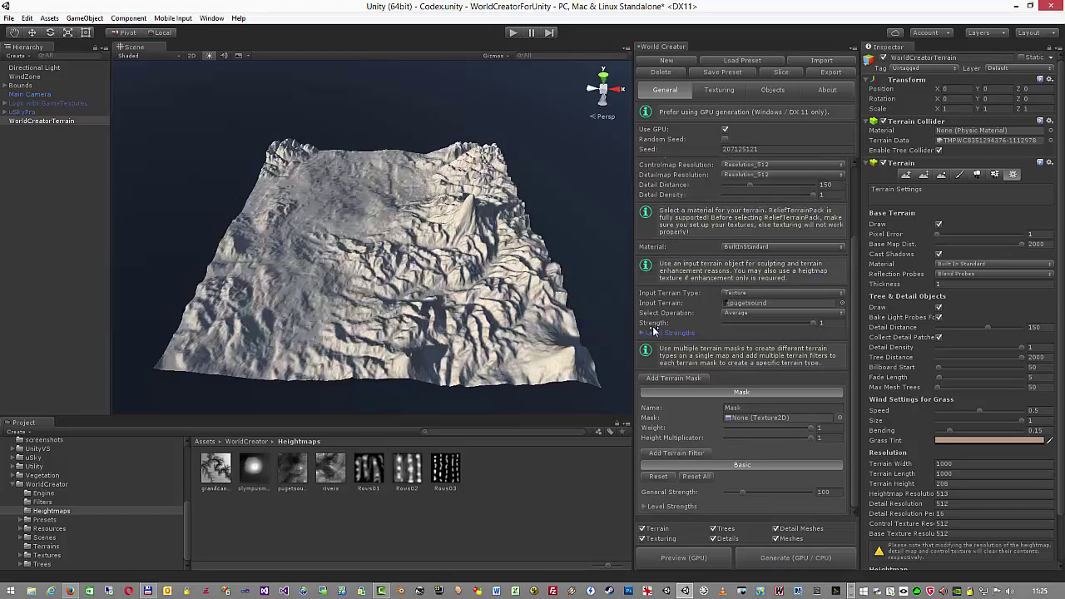
# Generate the terrain with the input operation set to Addition, and regenerate it with the operation restored to Average
pyautogui.click(735, 314)
pyautogui.click(751, 325)
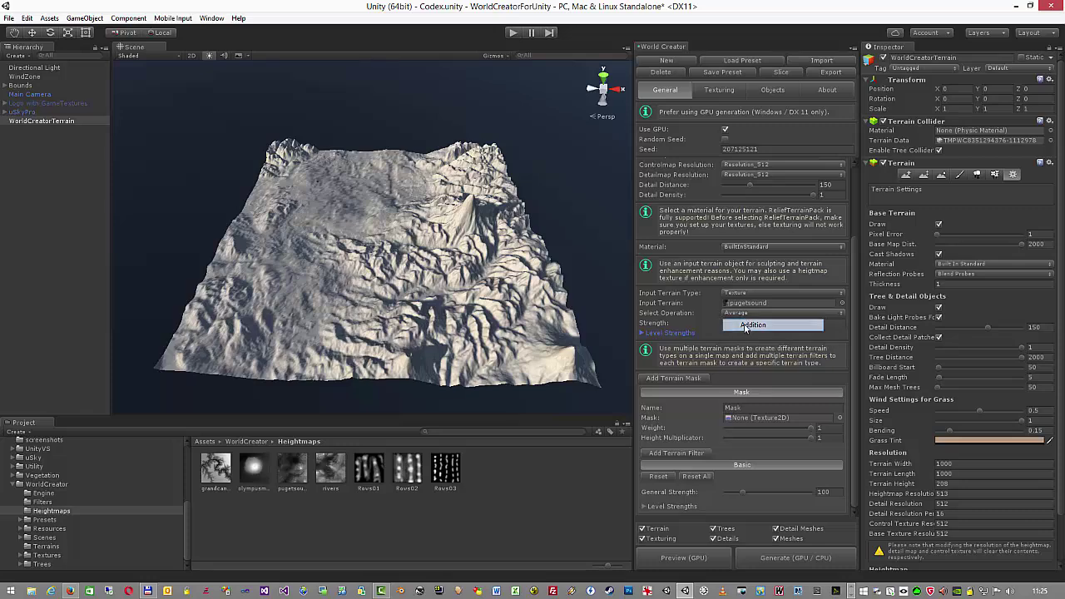
pyautogui.click(775, 563)
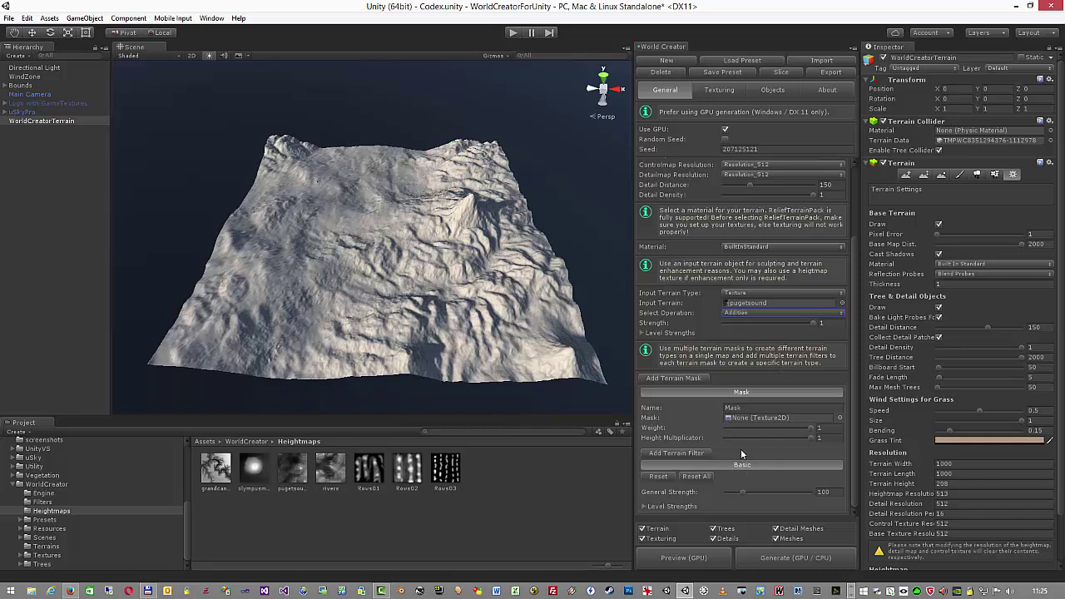
pyautogui.click(764, 313)
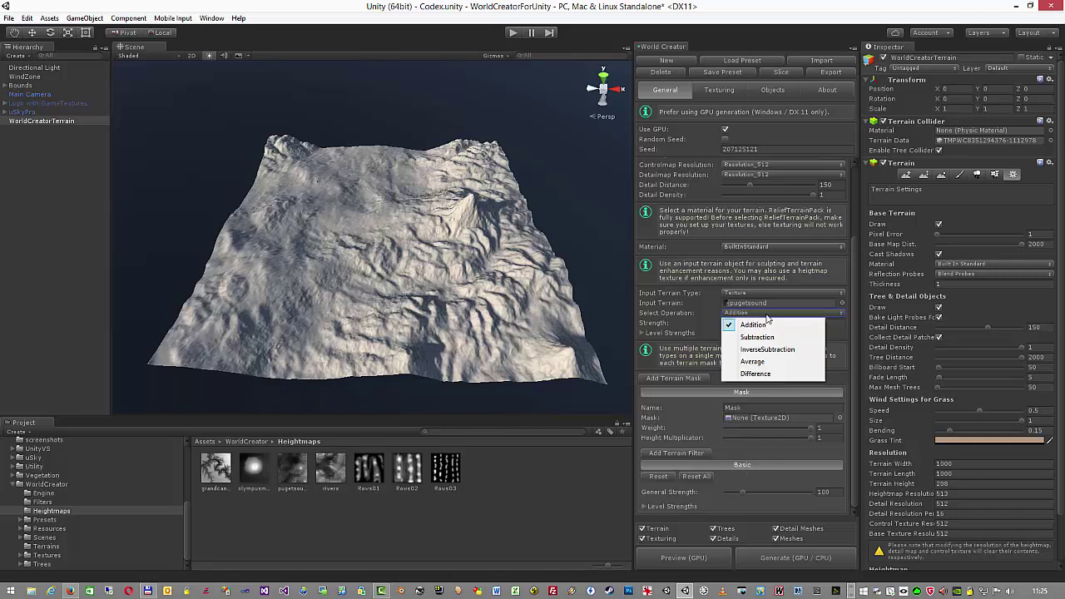
pyautogui.click(753, 362)
pyautogui.click(786, 569)
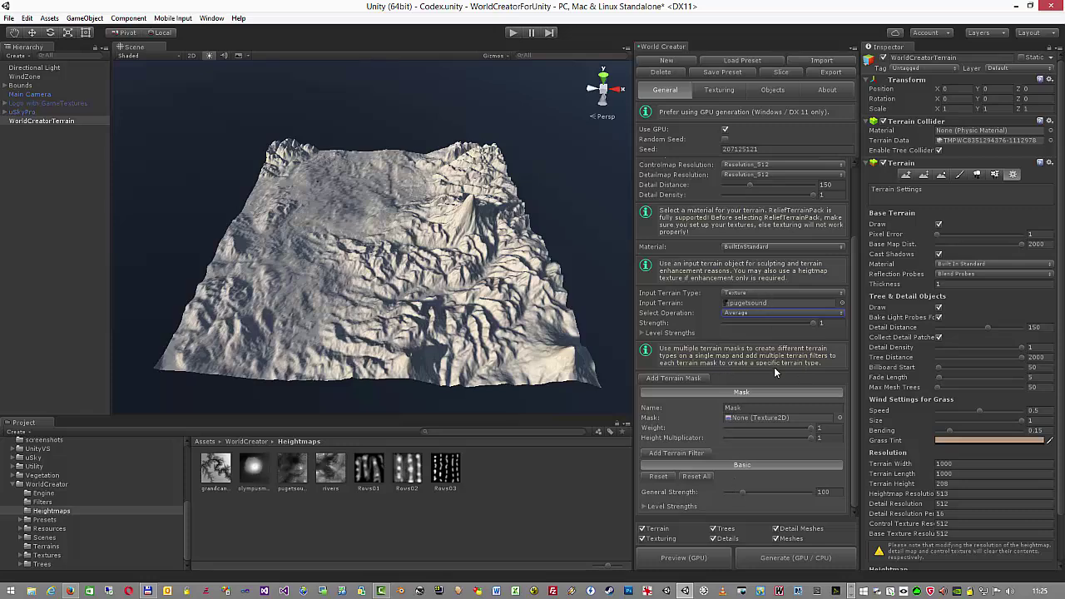
pyautogui.scroll(3, 773, 371)
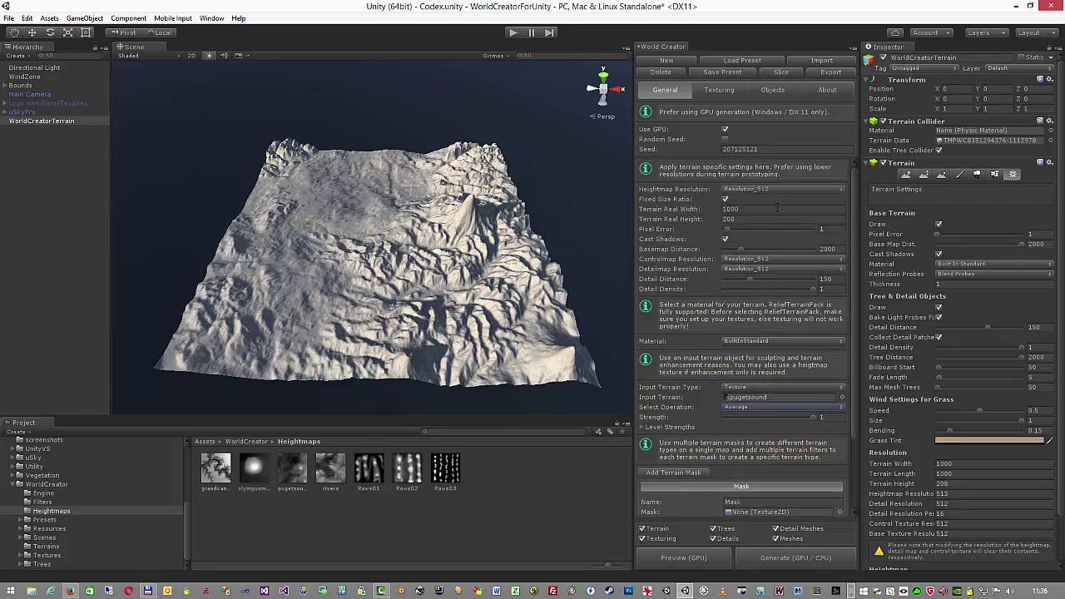
# Raise the heightmap resolution to 2048 and regenerate the terrain for a closer look
pyautogui.click(755, 188)
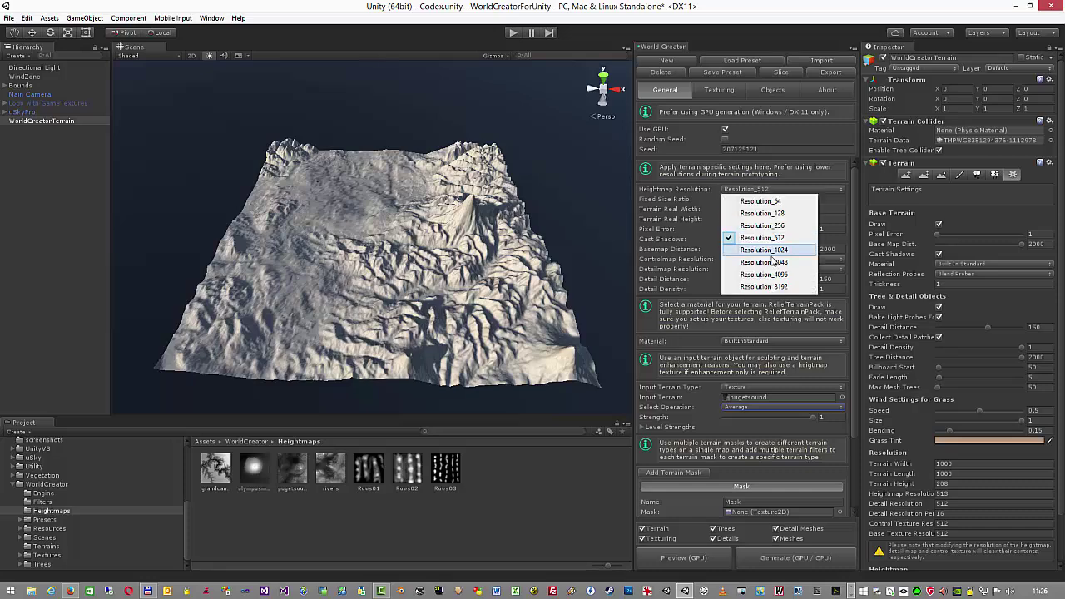
pyautogui.click(764, 261)
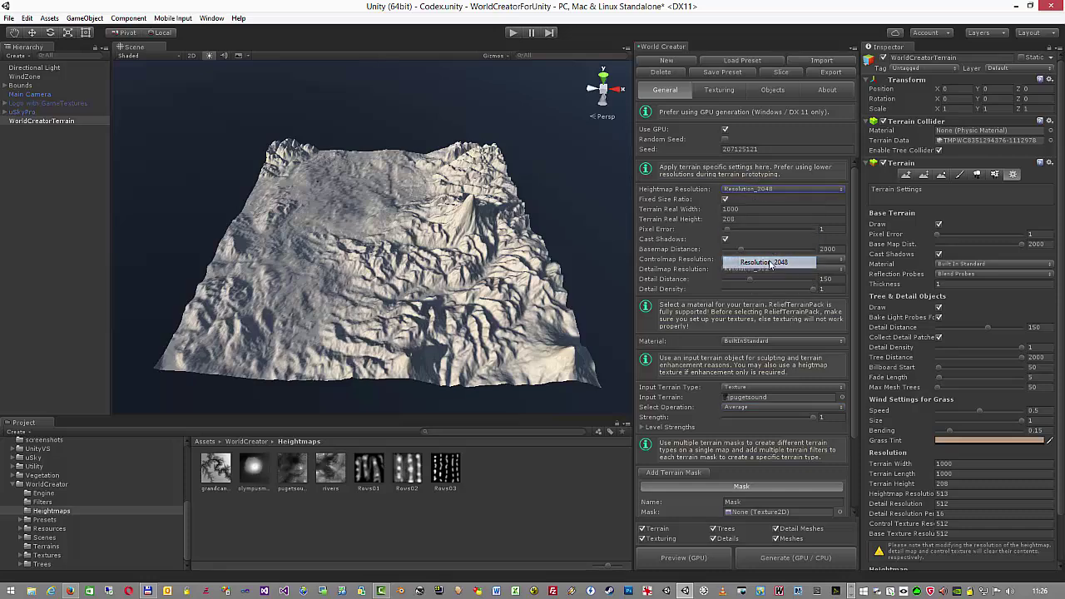
pyautogui.click(774, 559)
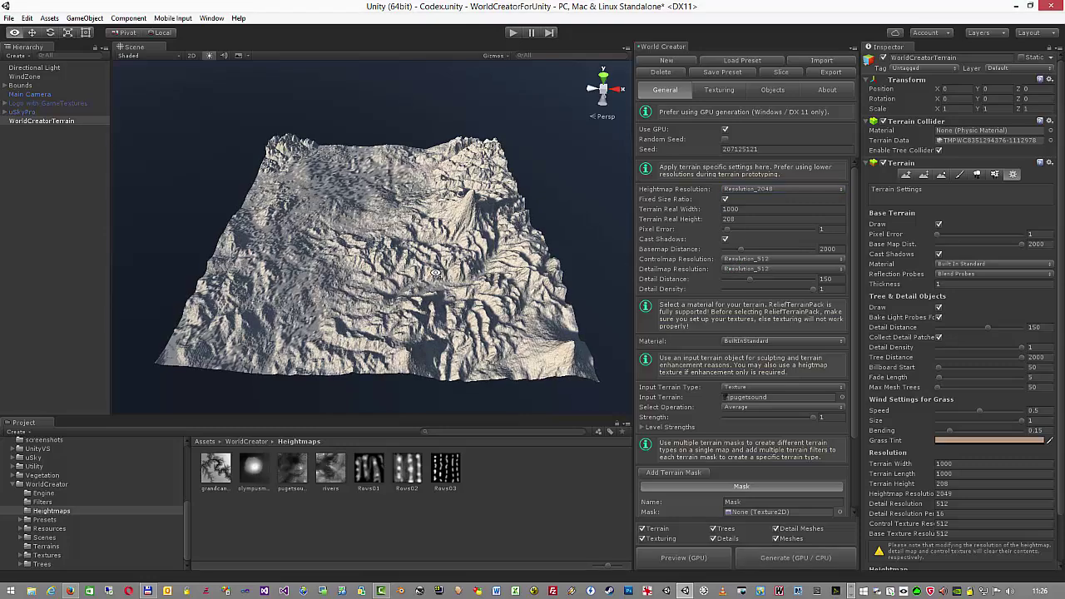
pyautogui.keyDown('alt'); pyautogui.scroll(3, 442, 275); pyautogui.keyUp('alt')
pyautogui.keyDown('alt'); pyautogui.scroll(5, 435, 276); pyautogui.keyUp('alt')
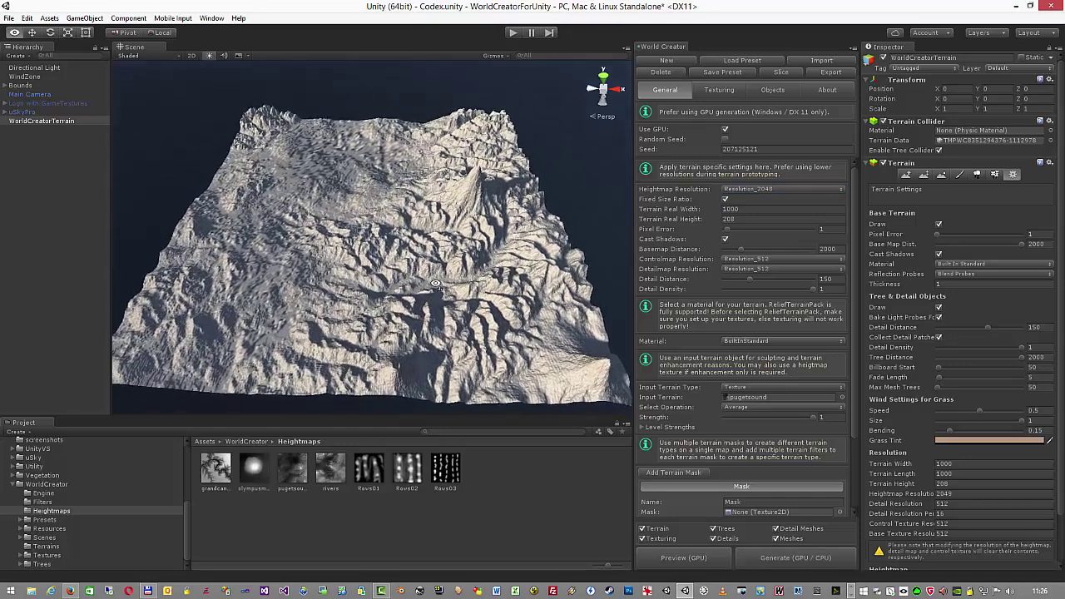
# Set the Basic filter's general strength to 38 and regenerate the terrain
pyautogui.scroll(-3, 782, 446)
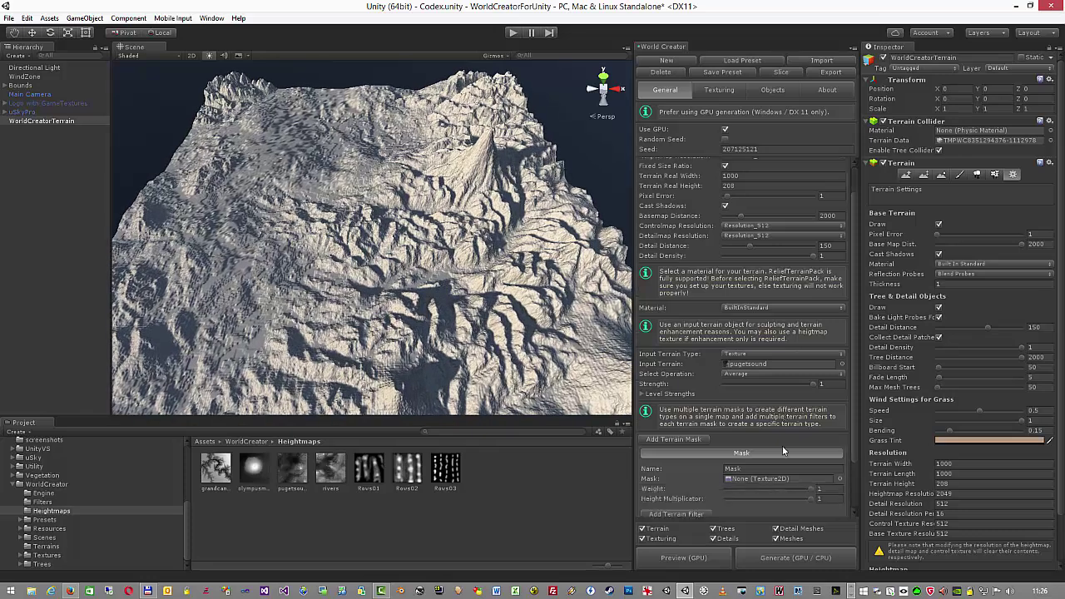
pyautogui.moveTo(742, 492); pyautogui.dragTo(733, 497)
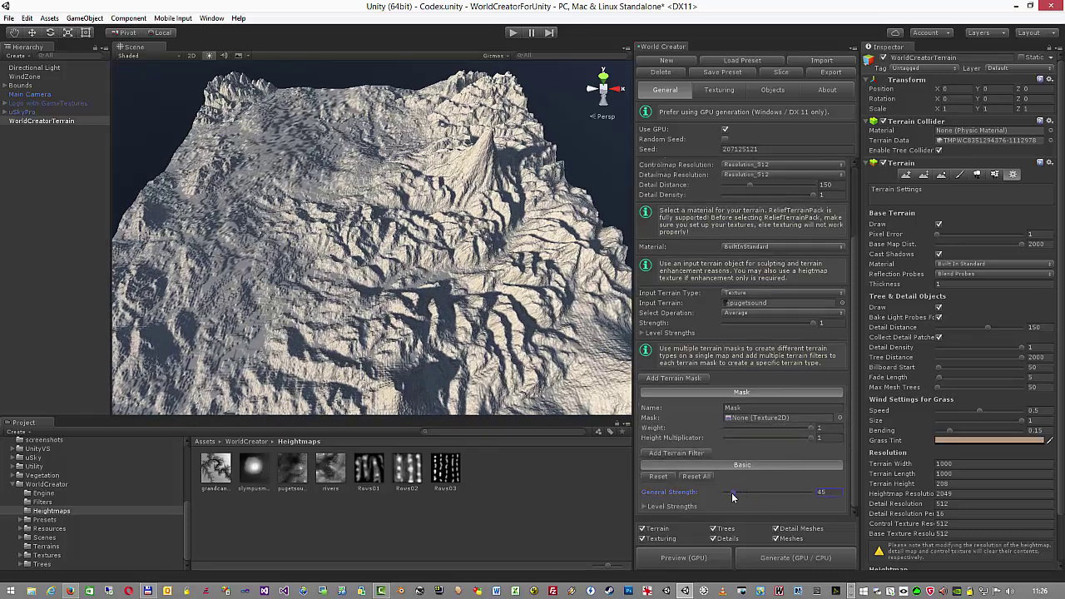
pyautogui.click(787, 557)
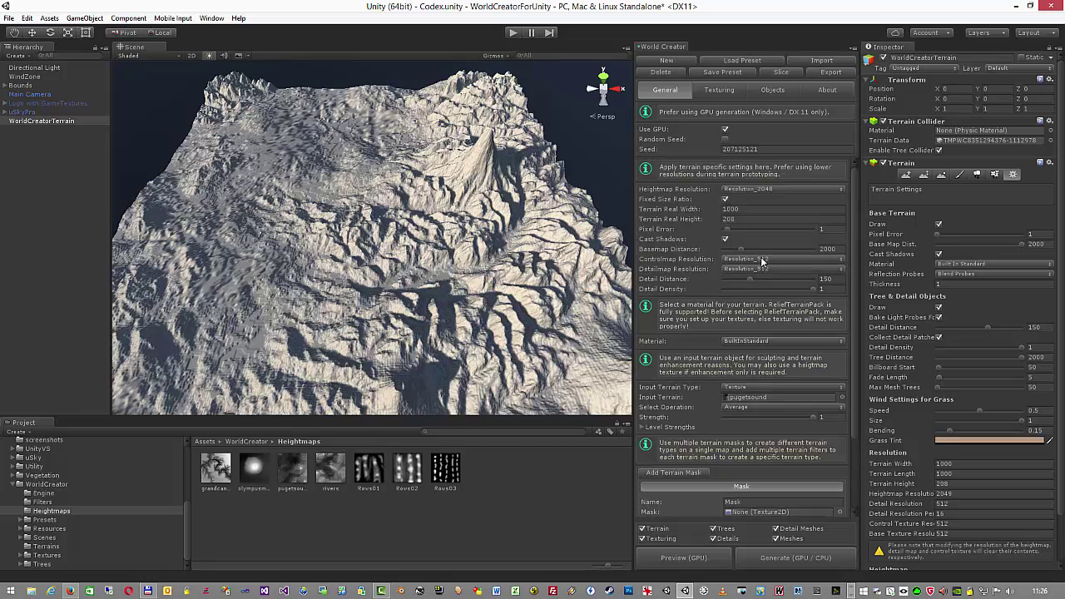
# Set the heightmap resolution to 1024 and regenerate the terrain
pyautogui.click(772, 191)
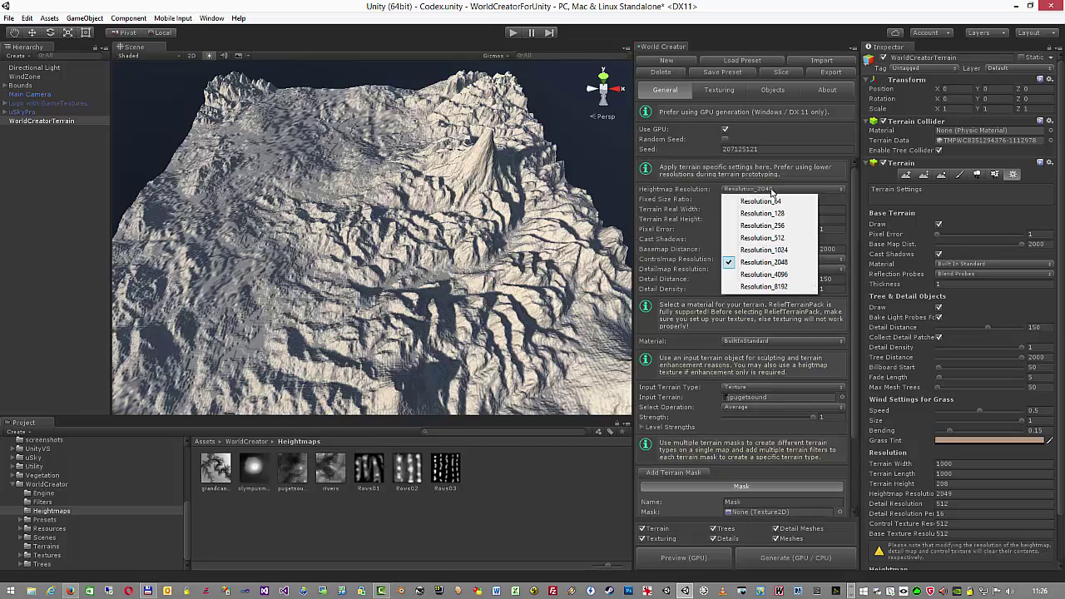
pyautogui.click(765, 249)
pyautogui.scroll(-3, 781, 403)
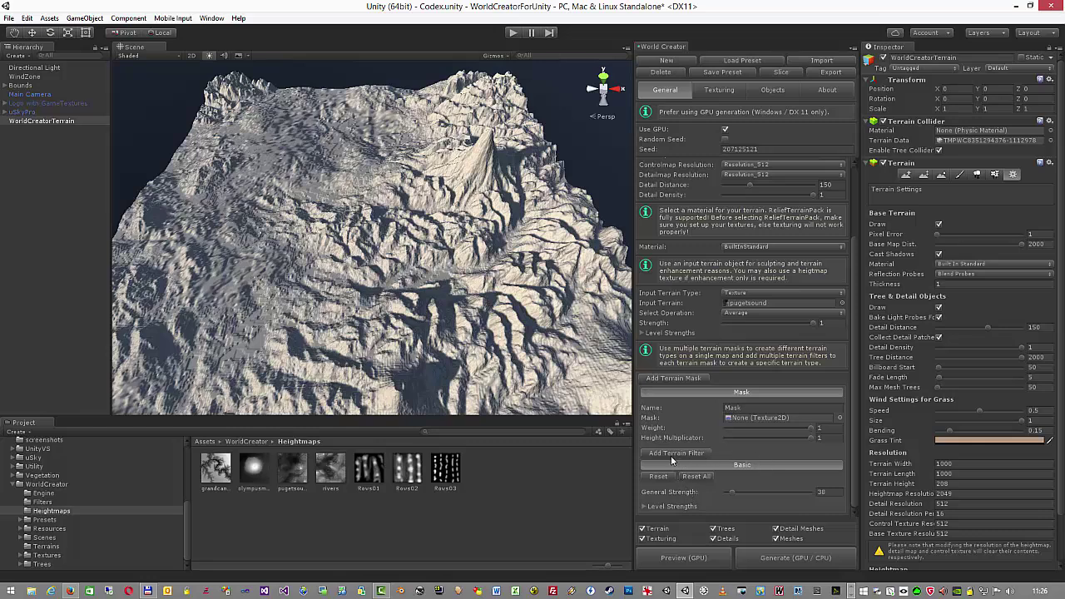
pyautogui.click(759, 560)
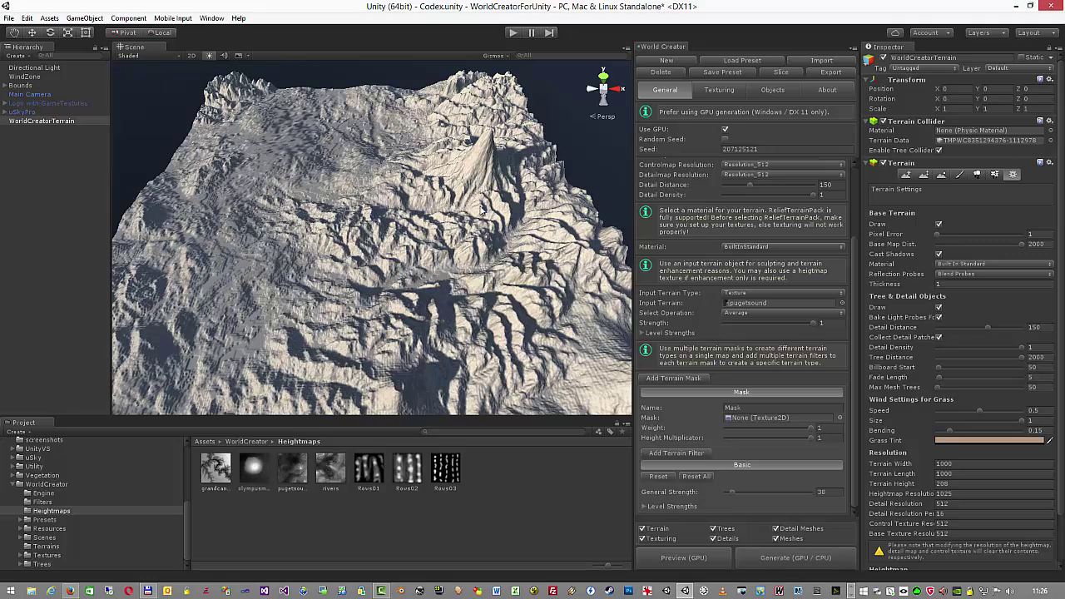
# Add a Canyon filter to the terrain mask with a general strength of 110 and regenerate the terrain
pyautogui.click(669, 454)
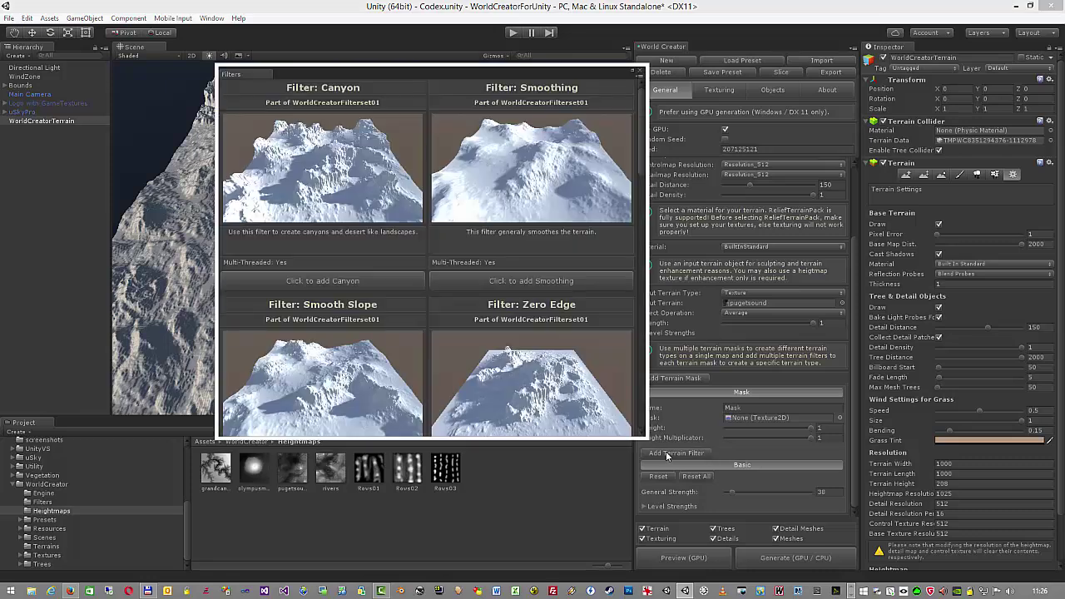
pyautogui.click(350, 287)
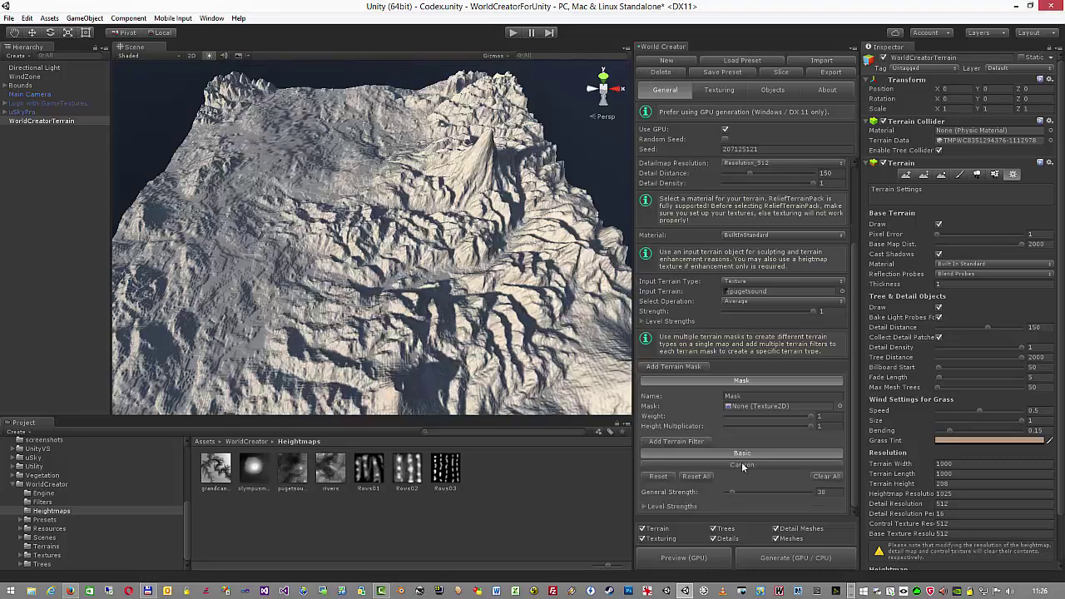
pyautogui.moveTo(755, 506); pyautogui.dragTo(765, 505)
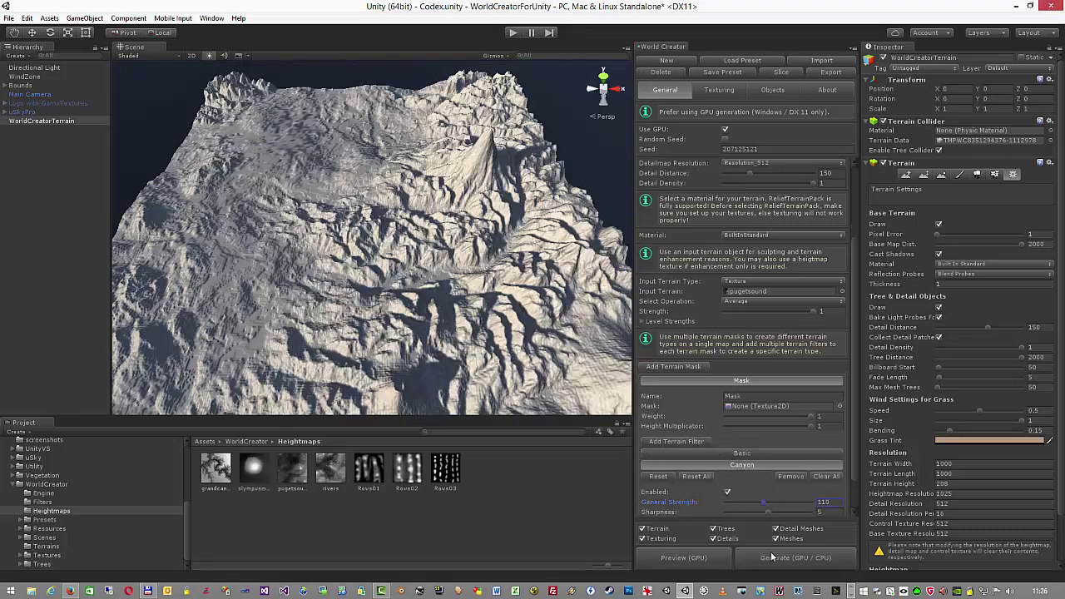
pyautogui.click(767, 563)
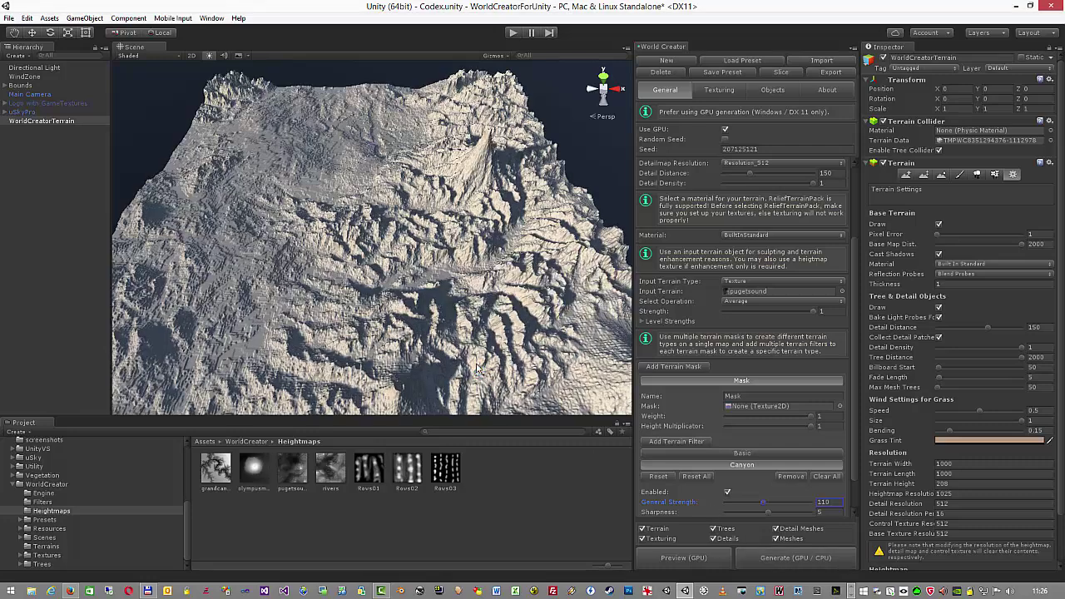
pyautogui.scroll(-5, 474, 363)
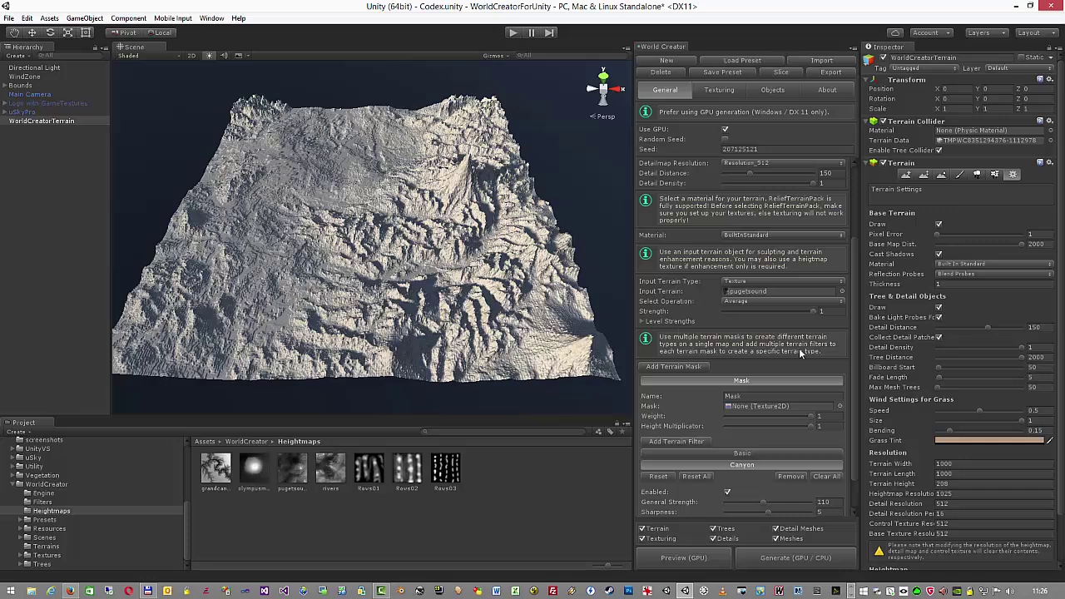
# Switch the input terrain's operation to Addition and regenerate the terrain
pyautogui.click(753, 303)
pyautogui.click(750, 313)
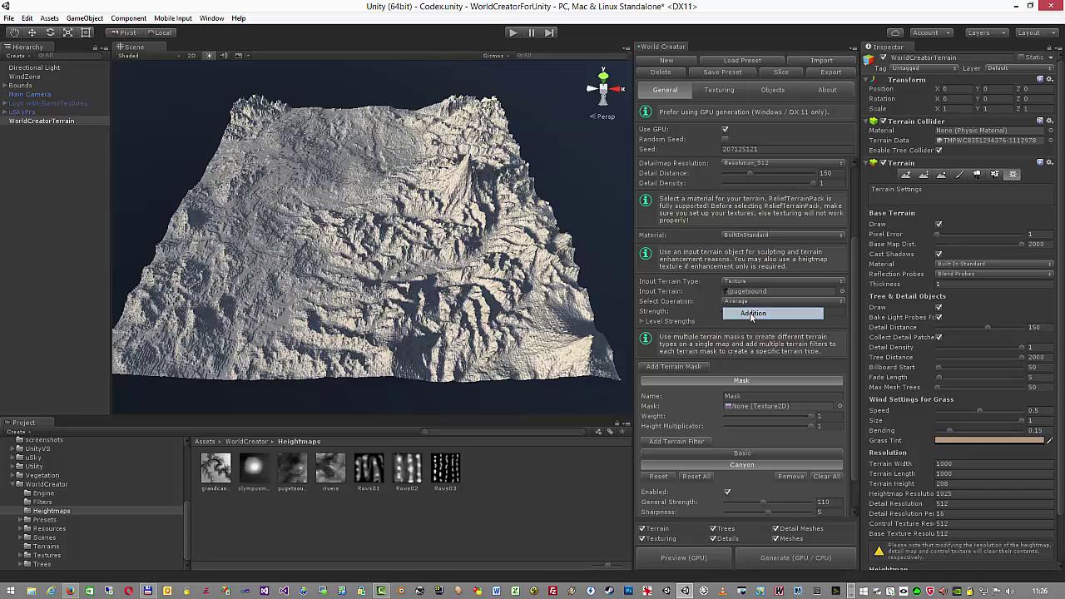
pyautogui.click(786, 562)
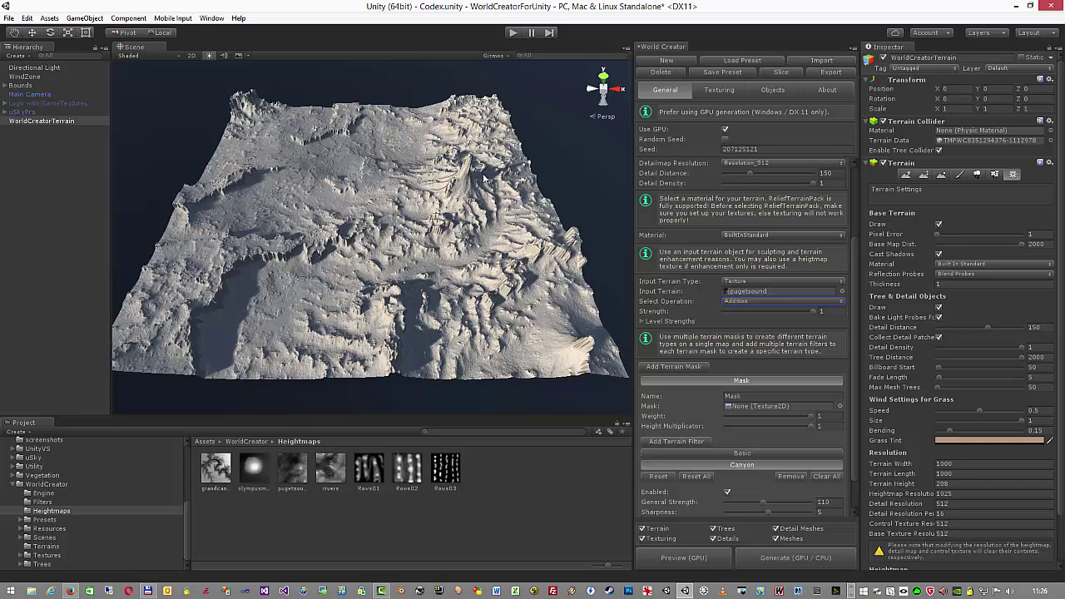
# Replace the mask's Canyon filter with the Ridged filter and regenerate the terrain
pyautogui.click(792, 476)
pyautogui.click(681, 454)
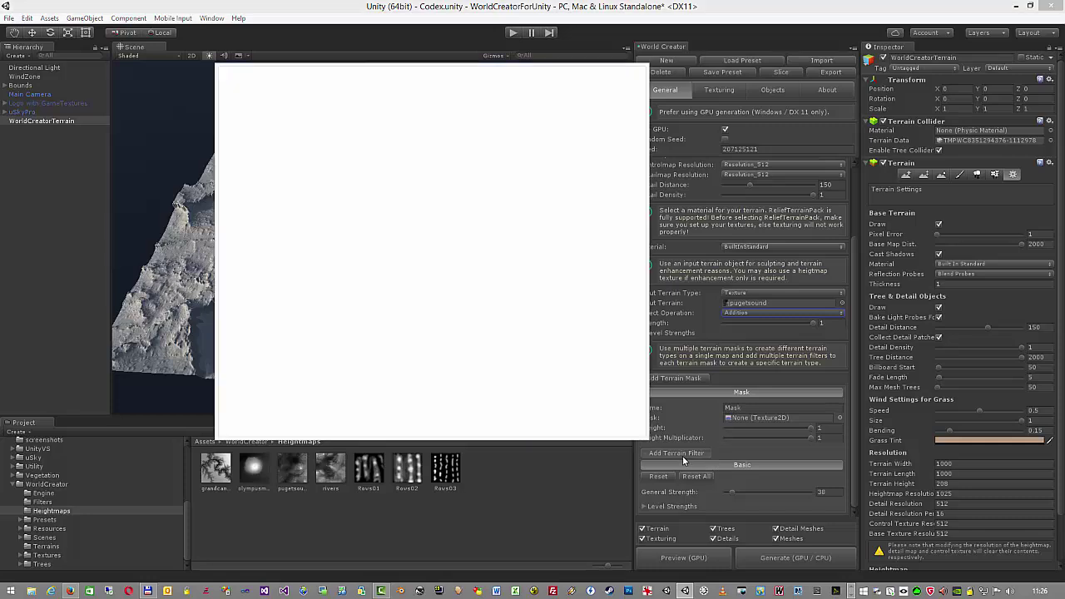
pyautogui.scroll(-5, 404, 381)
pyautogui.scroll(-2, 404, 381)
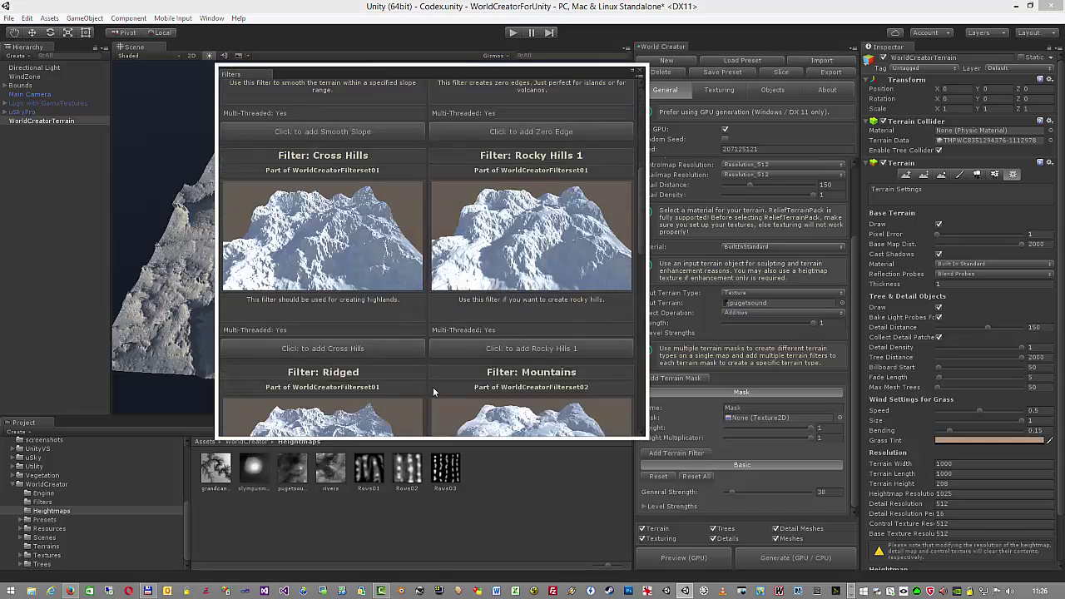
pyautogui.scroll(-4, 430, 391)
pyautogui.click(365, 433)
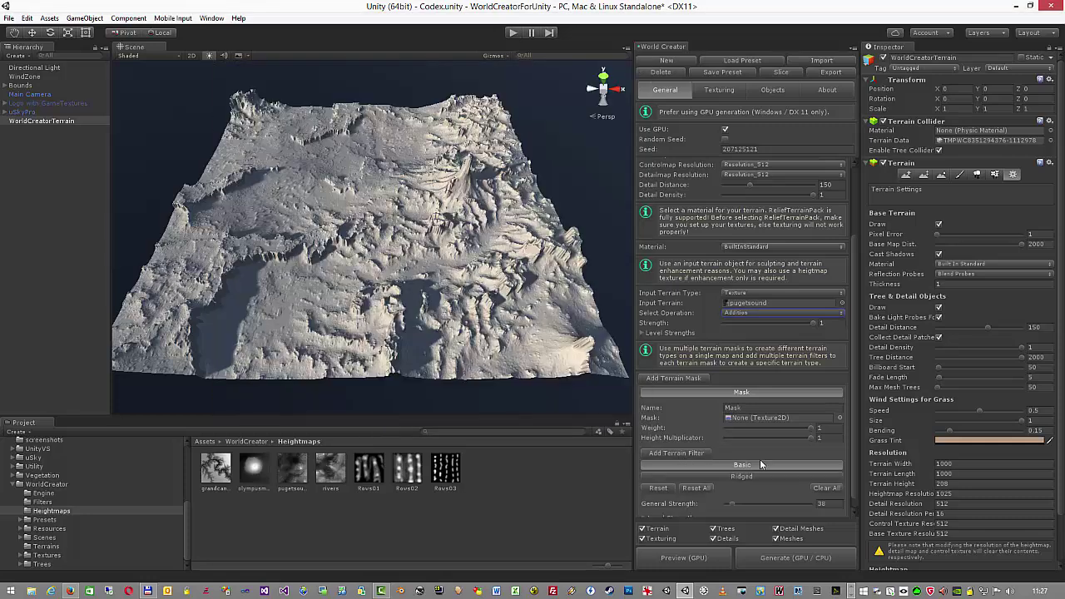
pyautogui.click(795, 558)
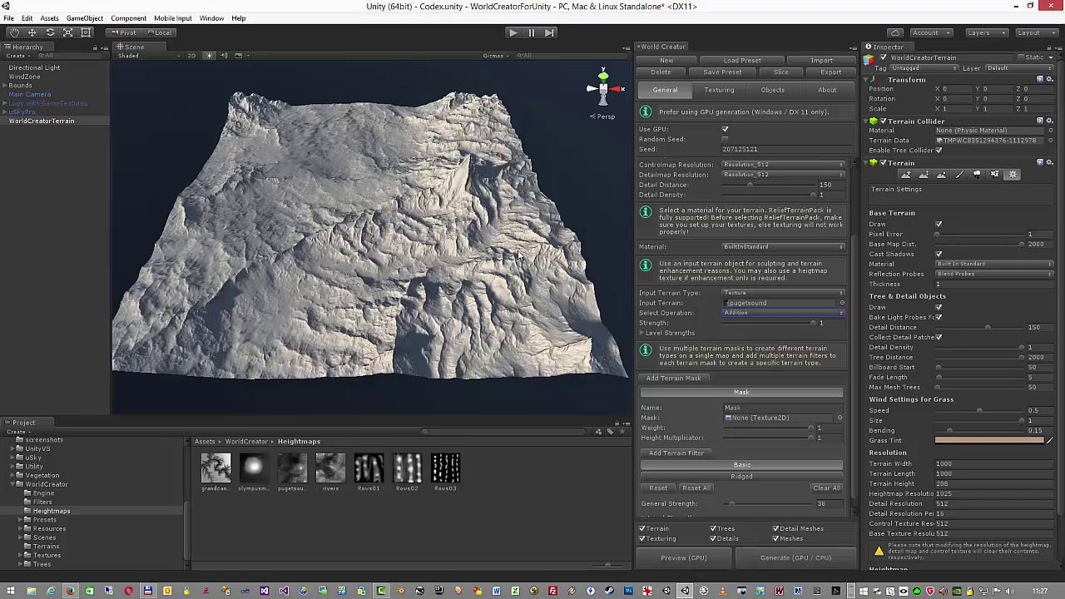
# Replace the mask's Ridged filter with the Minecraft filter and regenerate the terrain
pyautogui.click(750, 477)
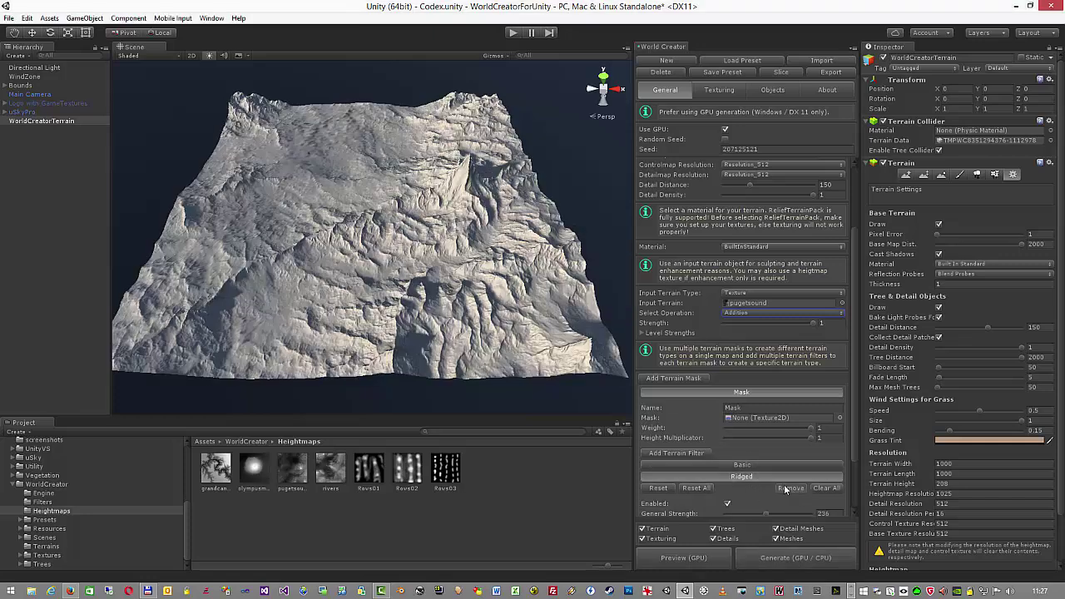
pyautogui.click(784, 489)
pyautogui.click(677, 452)
pyautogui.scroll(-10, 438, 320)
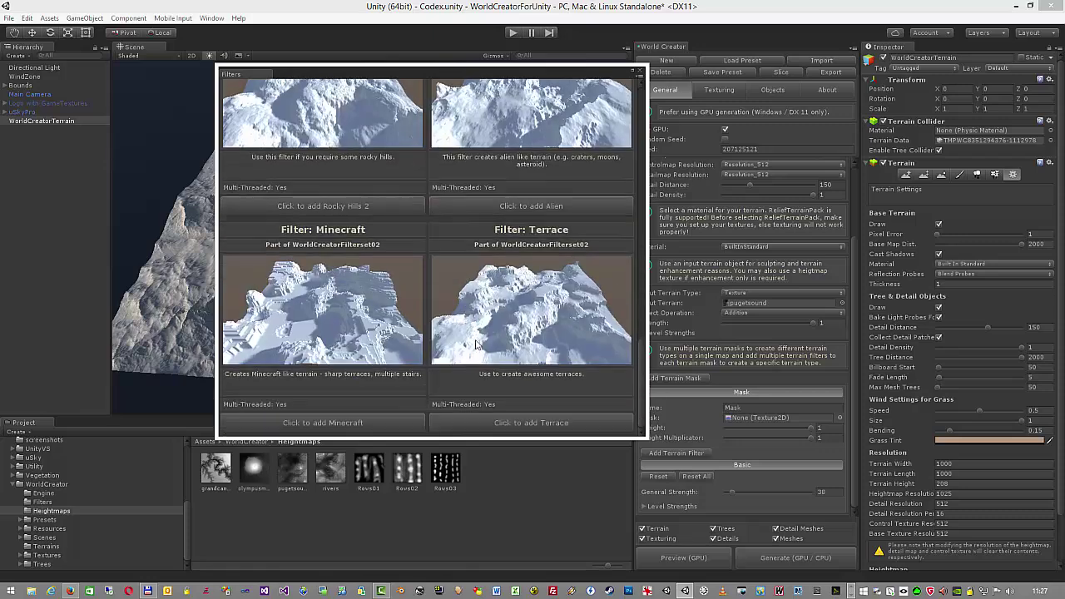
pyautogui.click(391, 423)
pyautogui.click(797, 558)
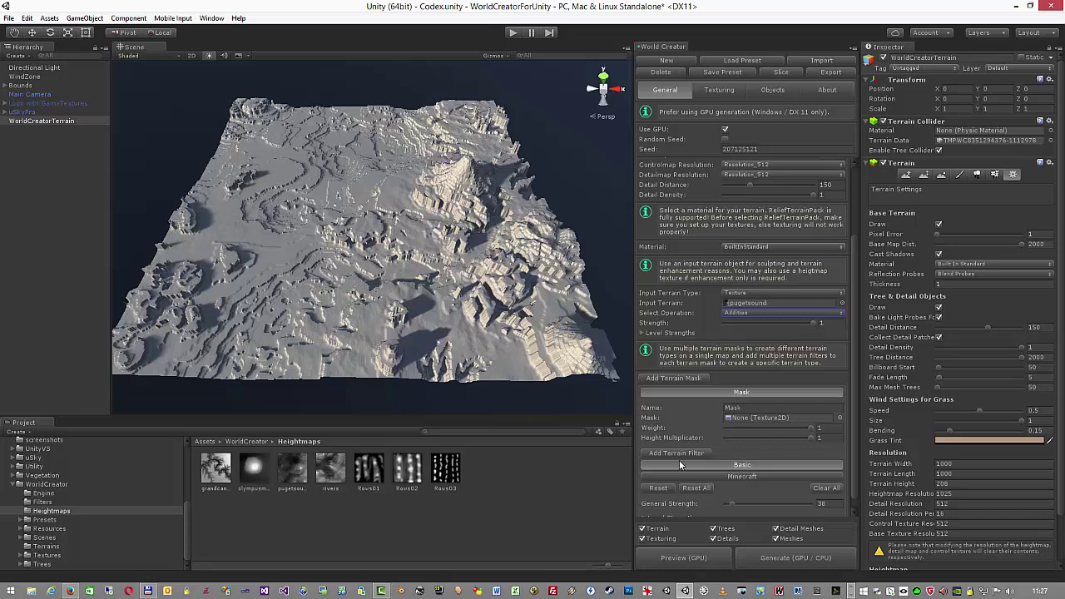
# Replace the mask's Minecraft filter with the Canyon filter and regenerate the terrain
pyautogui.click(729, 479)
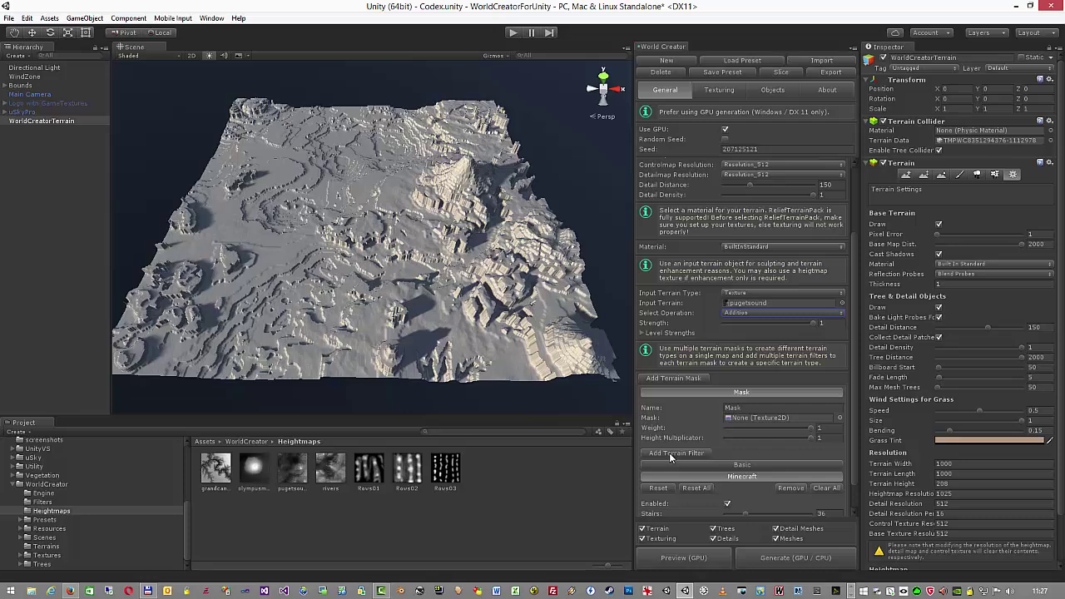
pyautogui.click(784, 489)
pyautogui.click(674, 454)
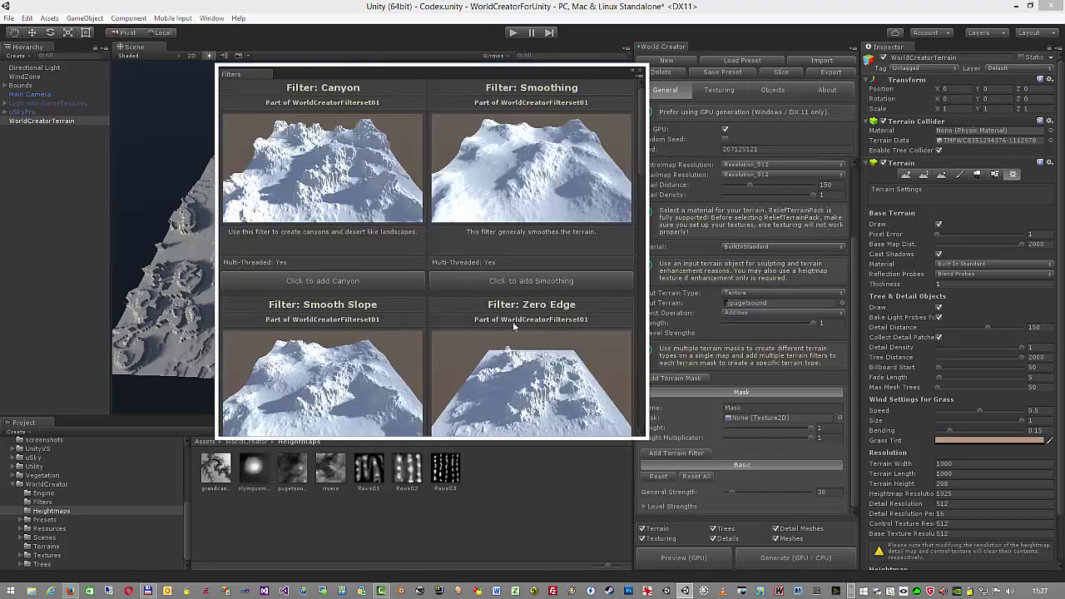
pyautogui.click(364, 284)
pyautogui.click(783, 559)
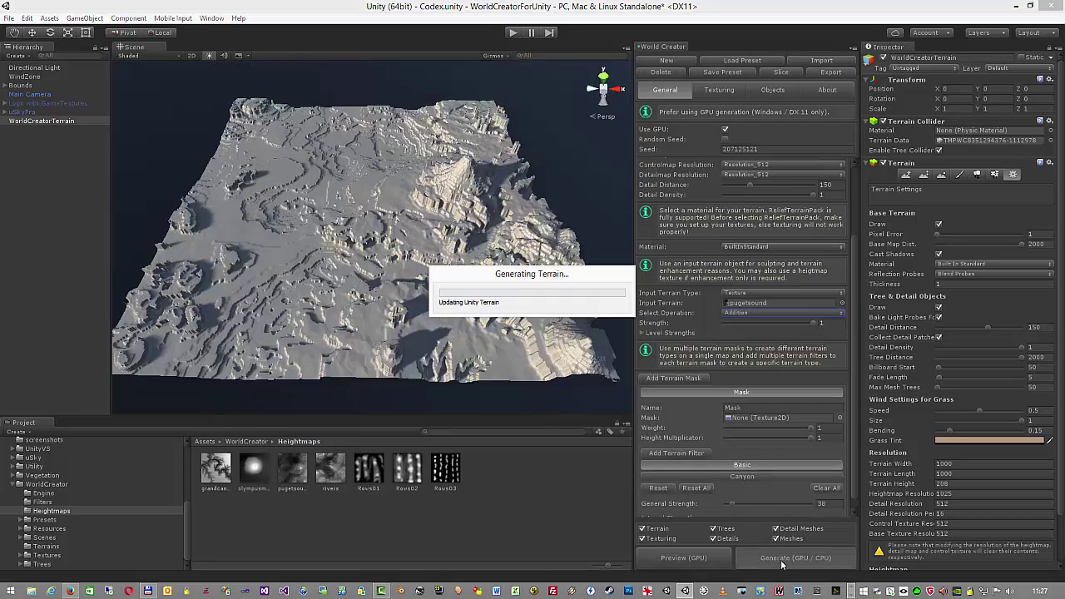
# Set the Canyon filter's general strength to 112 and regenerate the terrain
pyautogui.click(755, 477)
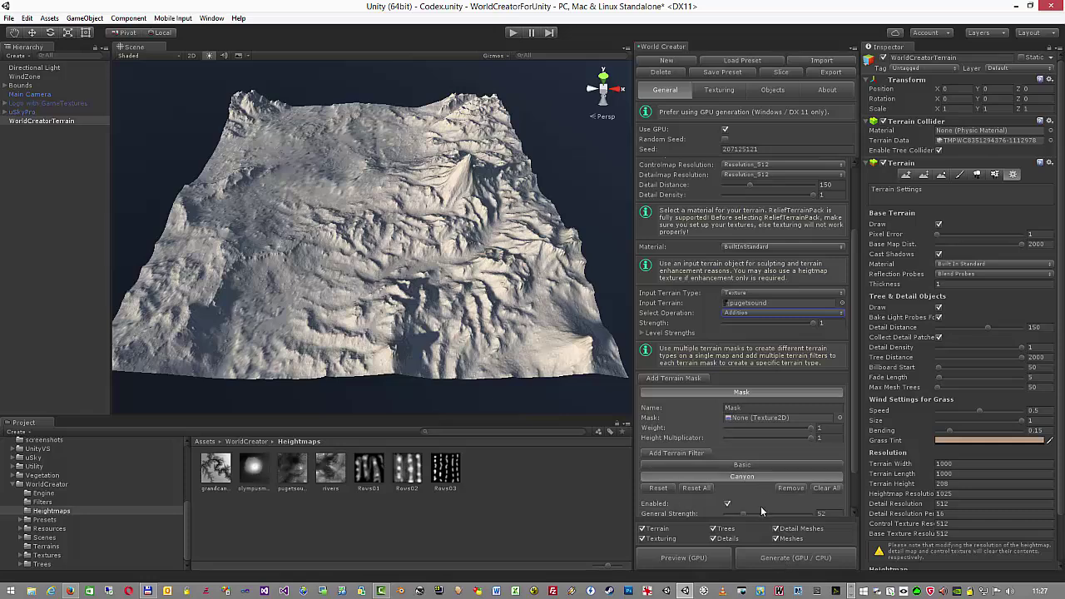
pyautogui.click(762, 514)
pyautogui.click(766, 559)
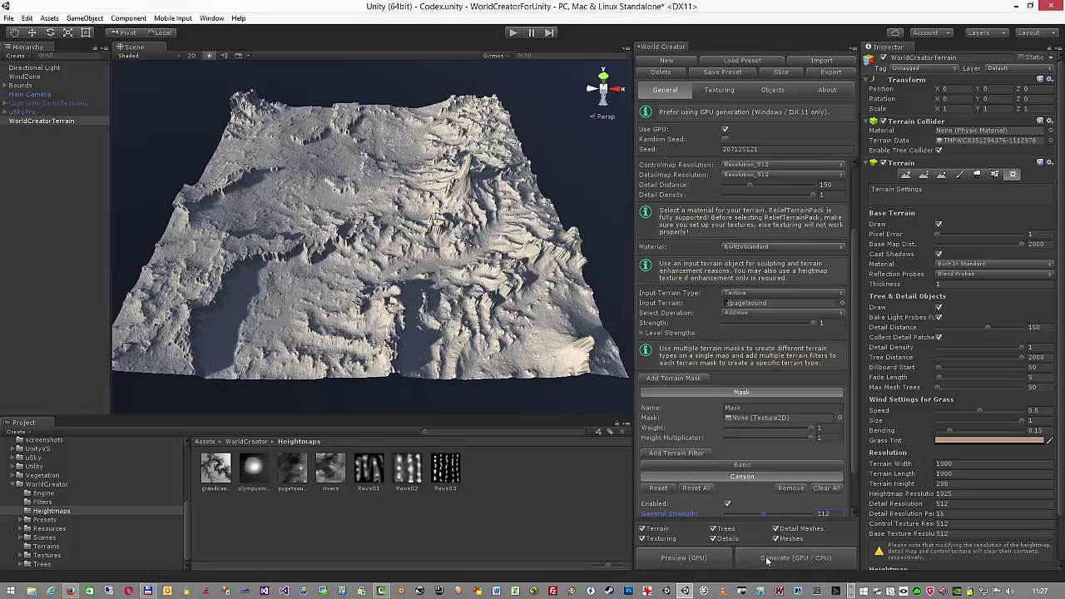
# Add a Terrace filter after the Canyon filter in the terrain mask and regenerate the terrain
pyautogui.scroll(-2, 749, 471)
pyautogui.click(676, 401)
pyautogui.scroll(-15, 612, 384)
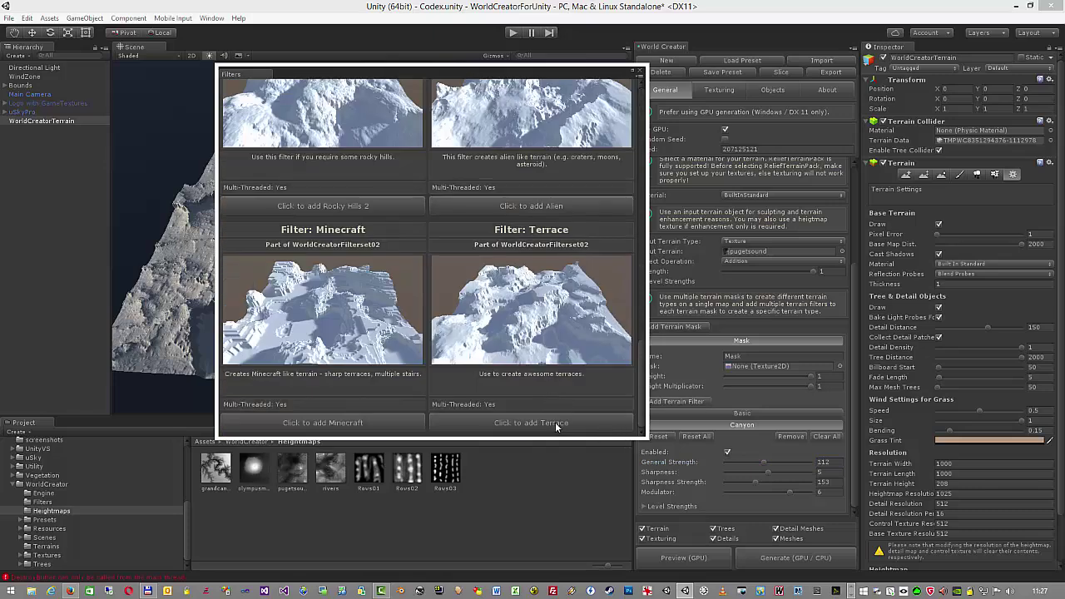
pyautogui.click(555, 422)
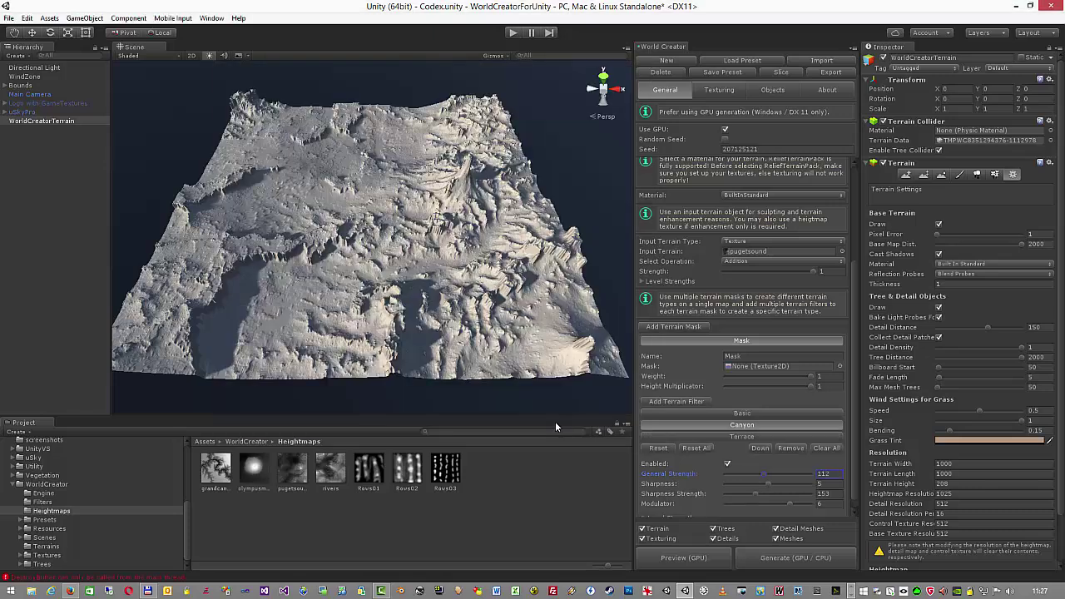
pyautogui.click(775, 558)
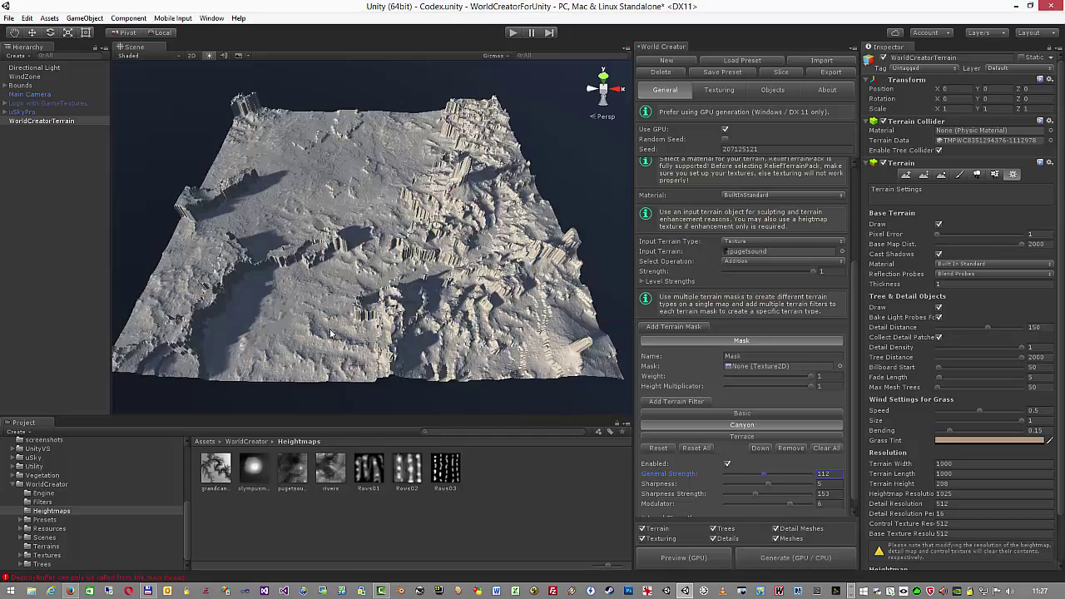
# Set the Terrace filter's grain size to 4 and regenerate the terrain
pyautogui.click(756, 438)
pyautogui.scroll(-2, 762, 454)
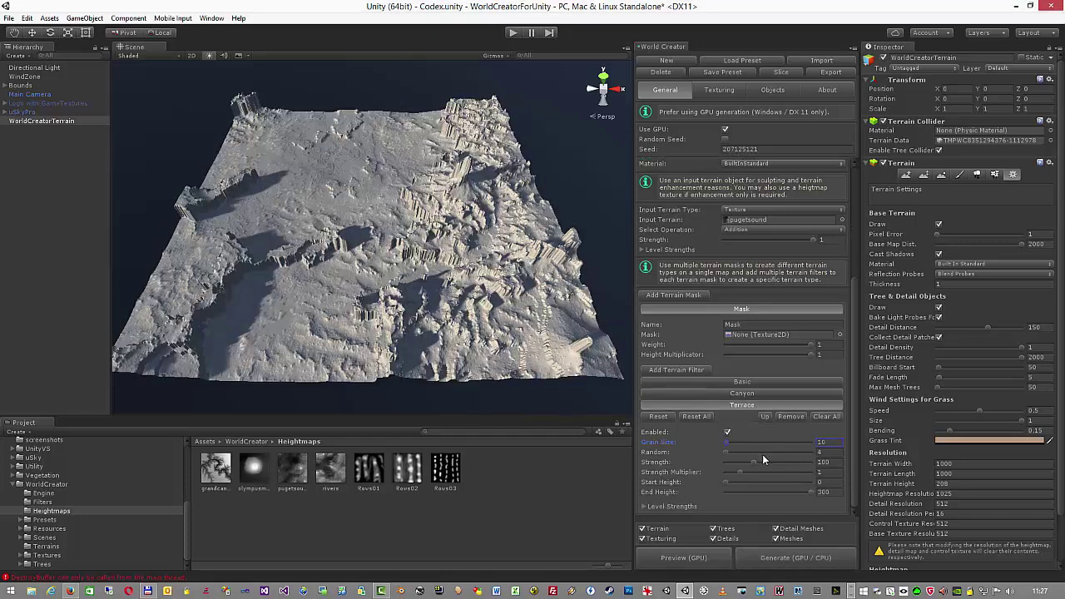
pyautogui.click(791, 559)
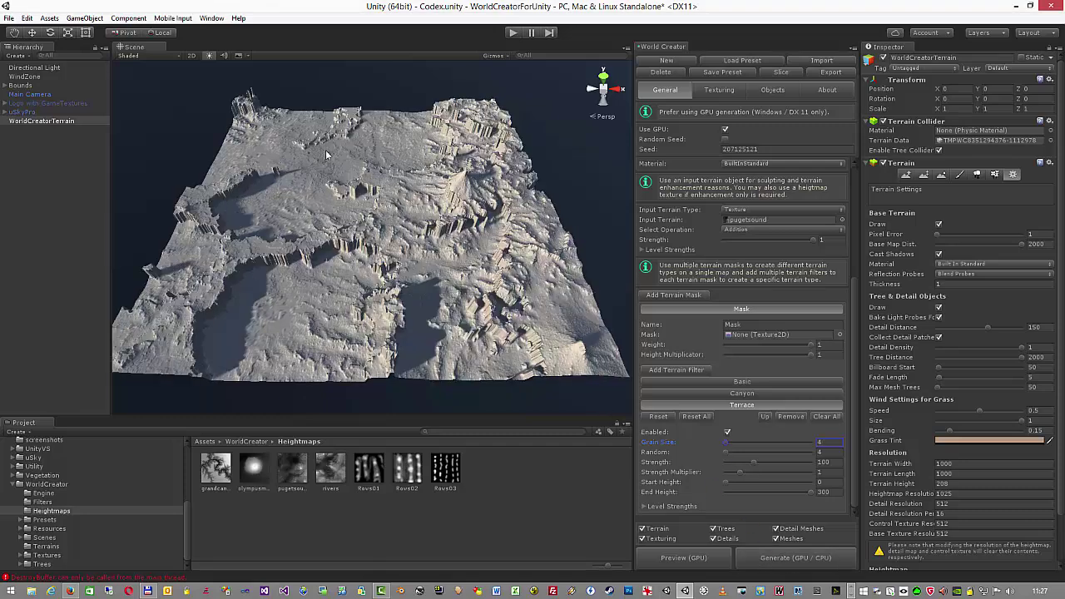
# Move the Terrace filter ahead of the Canyon filter in the mask's filter order and regenerate the terrain
pyautogui.click(765, 415)
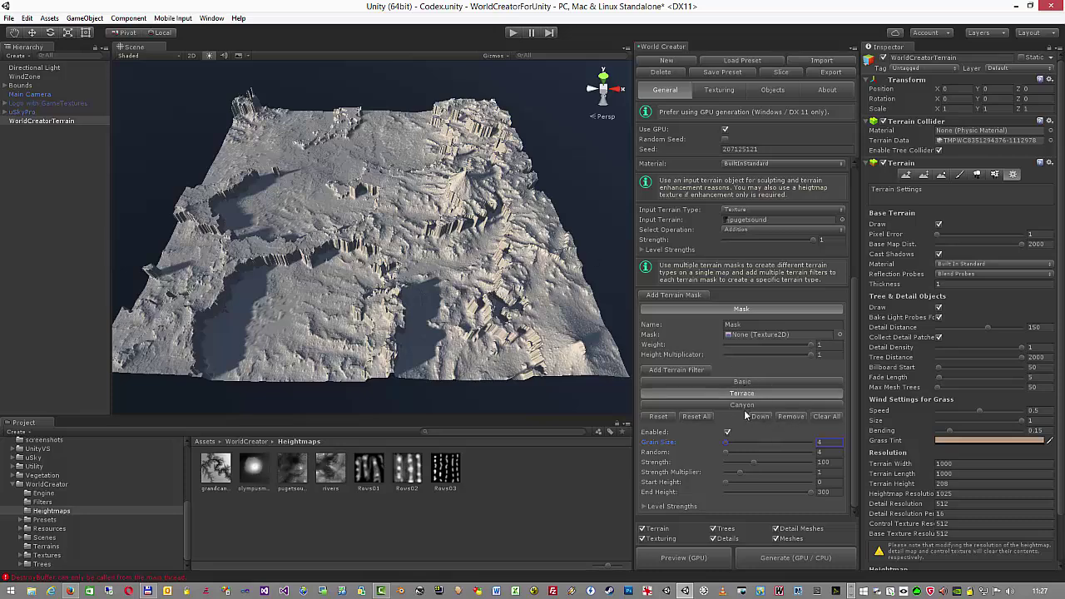
pyautogui.click(795, 559)
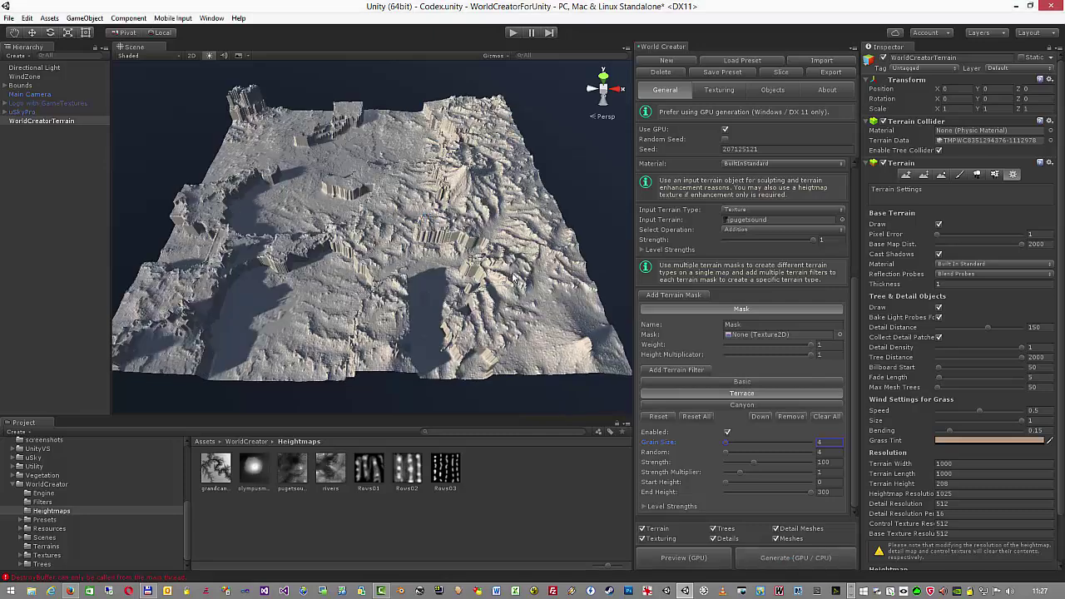
pyautogui.press('alt')
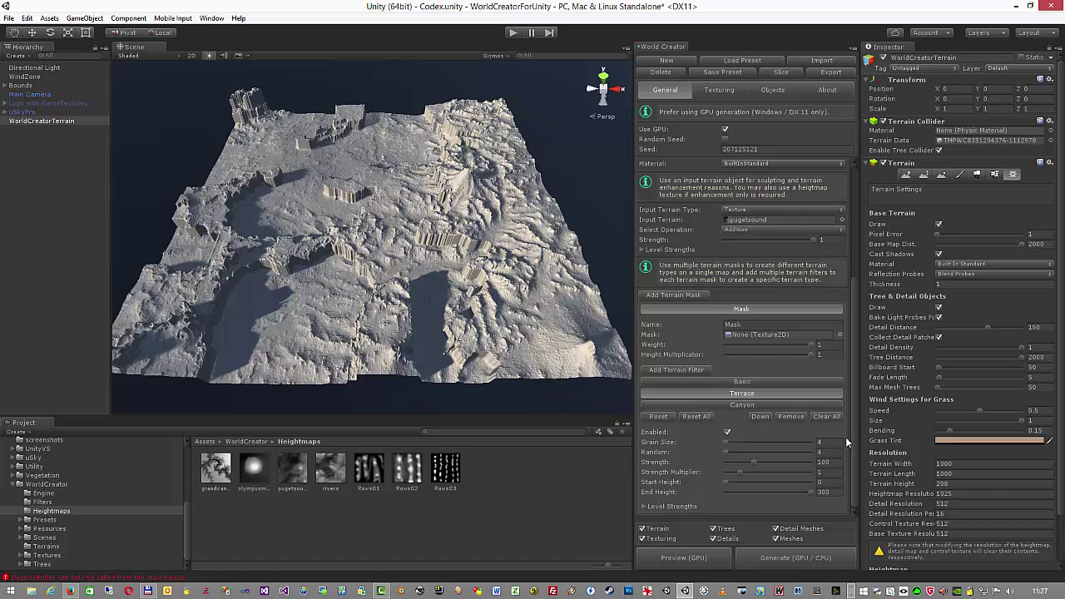
# Clear the mask's added filters and regenerate the terrain with the Basic general strength set to 100
pyautogui.click(825, 417)
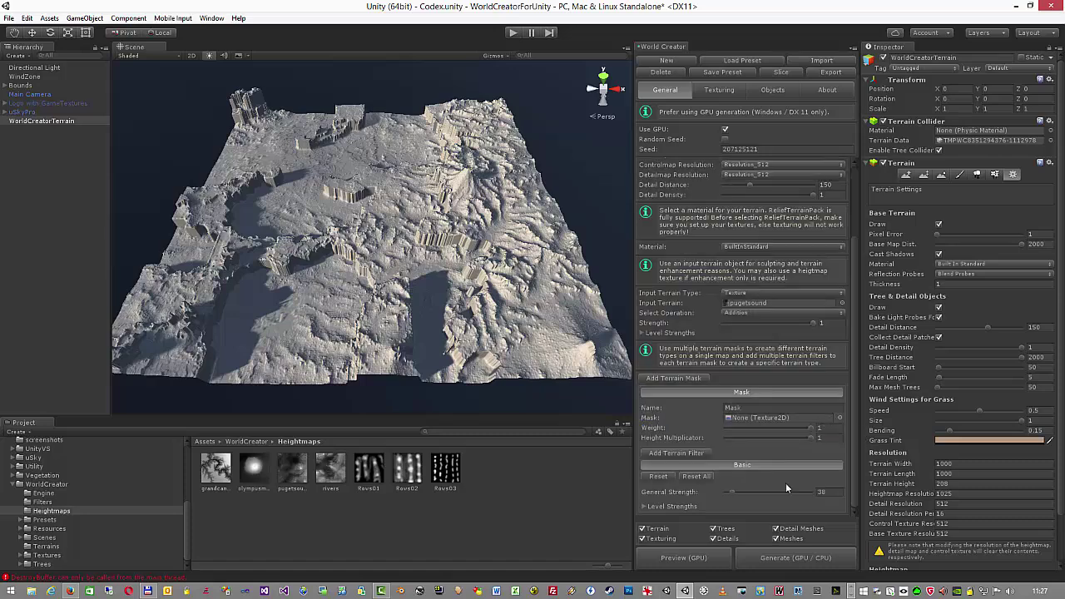
pyautogui.click(812, 558)
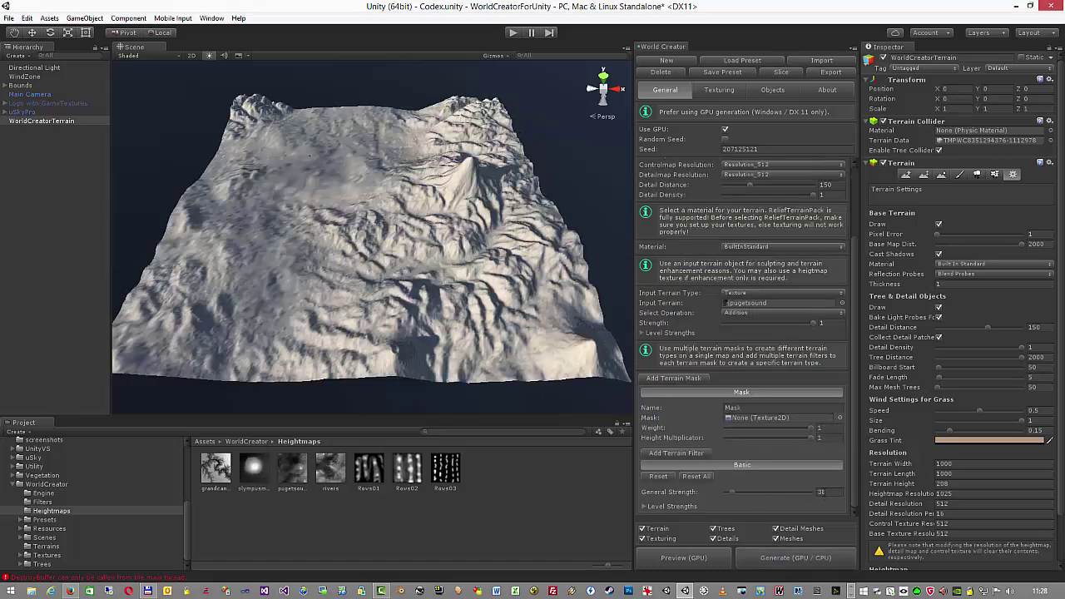
pyautogui.click(836, 493)
pyautogui.click(779, 560)
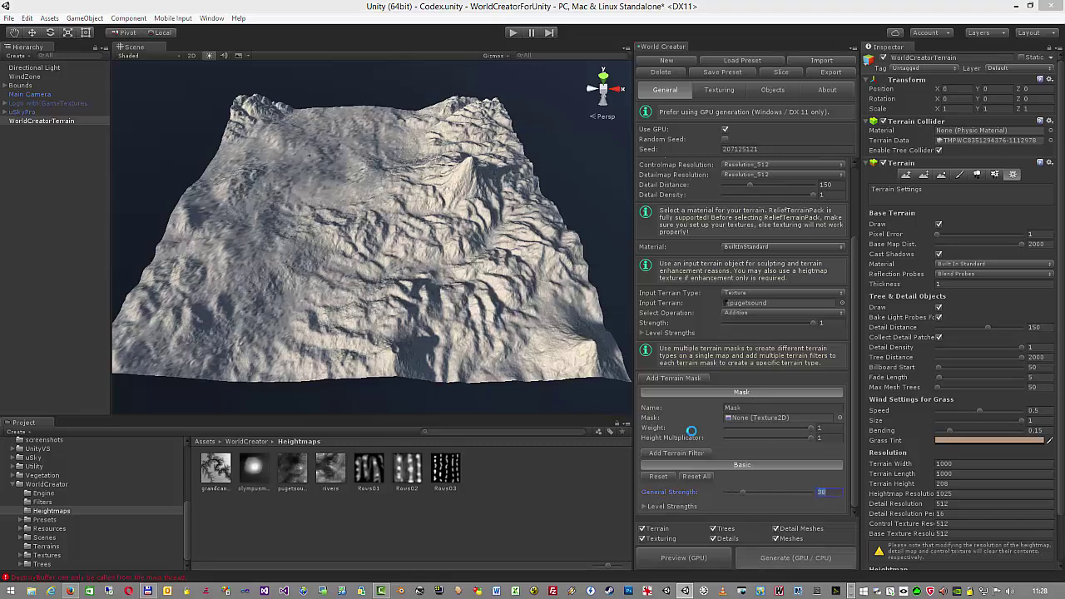
pyautogui.click(822, 438)
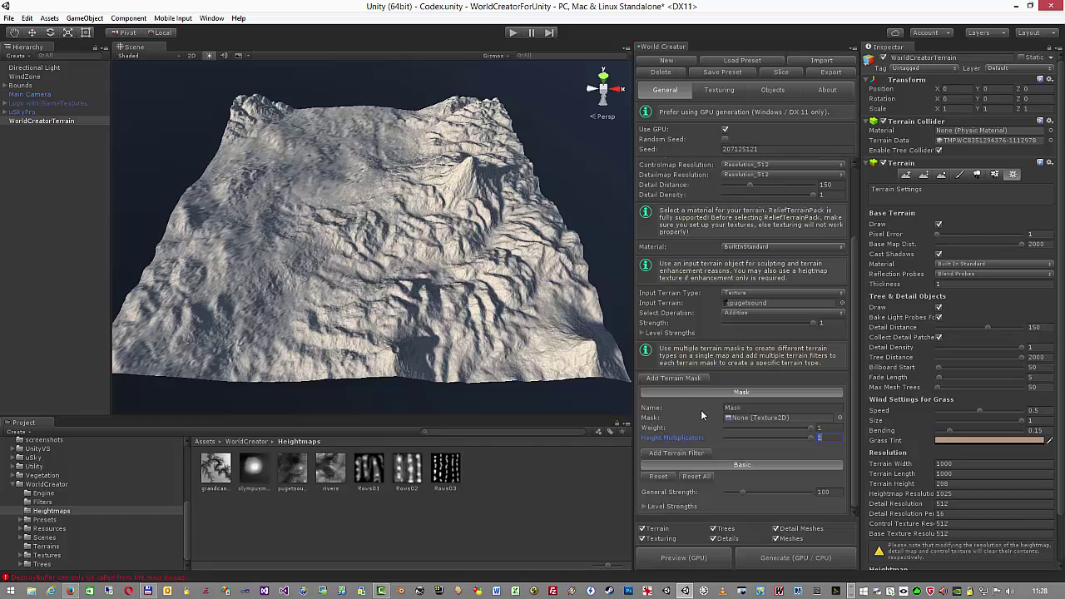
# Add a second terrain mask and assign it the Mask09 texture from the WorldCreator Textures/Masks folder
pyautogui.click(654, 380)
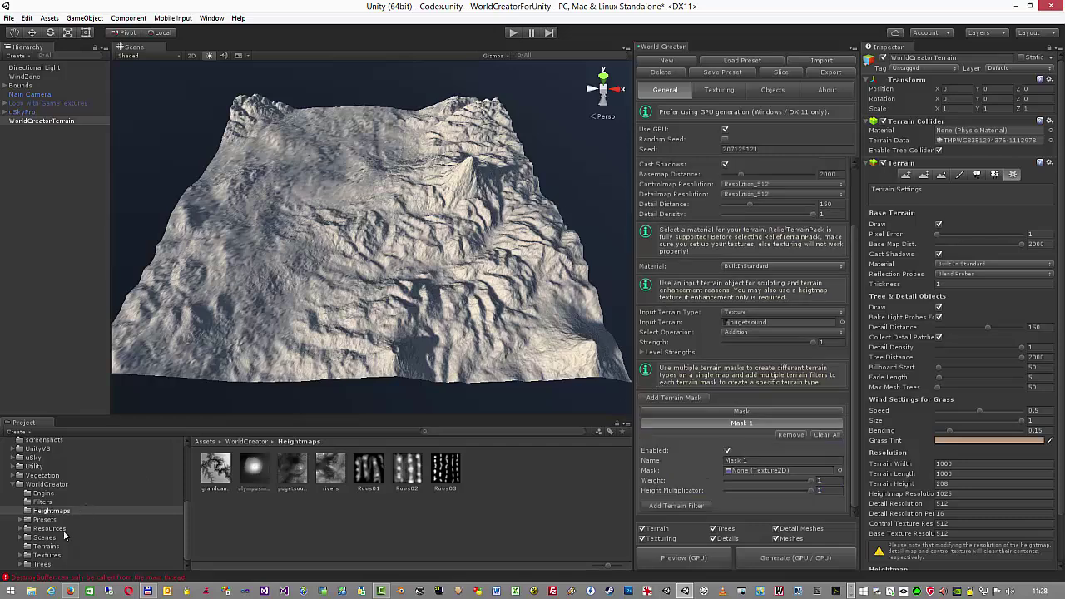
pyautogui.click(37, 555)
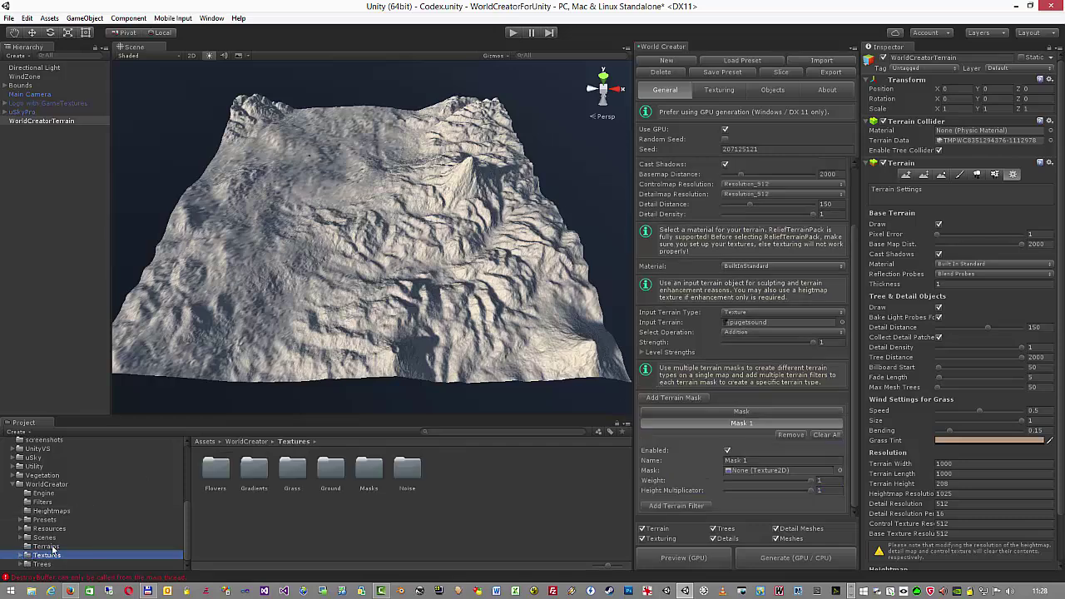
pyautogui.click(22, 555)
pyautogui.click(51, 547)
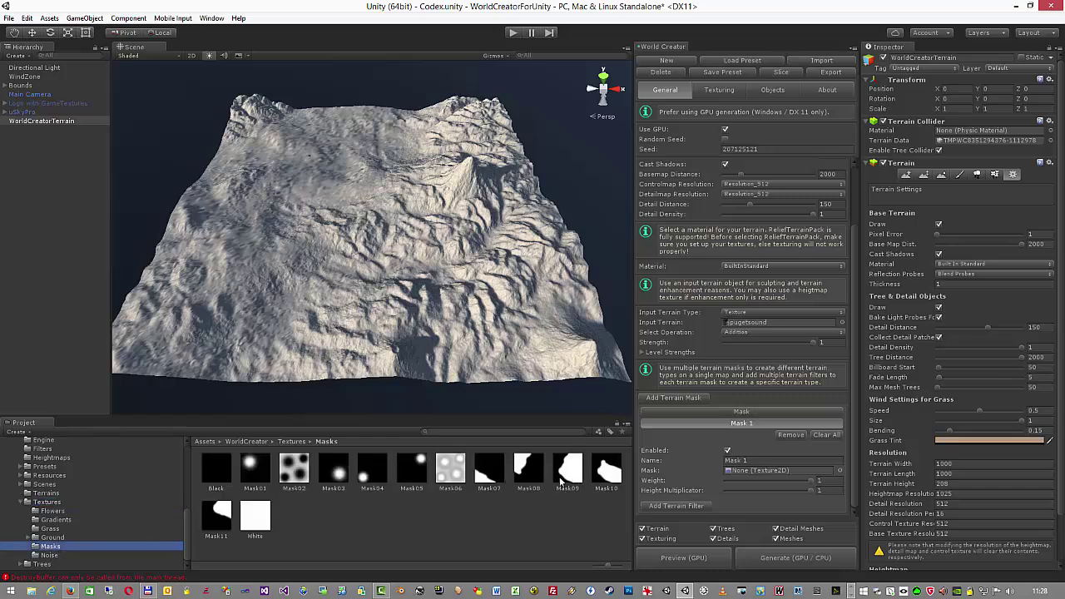
pyautogui.moveTo(570, 473); pyautogui.dragTo(747, 477)
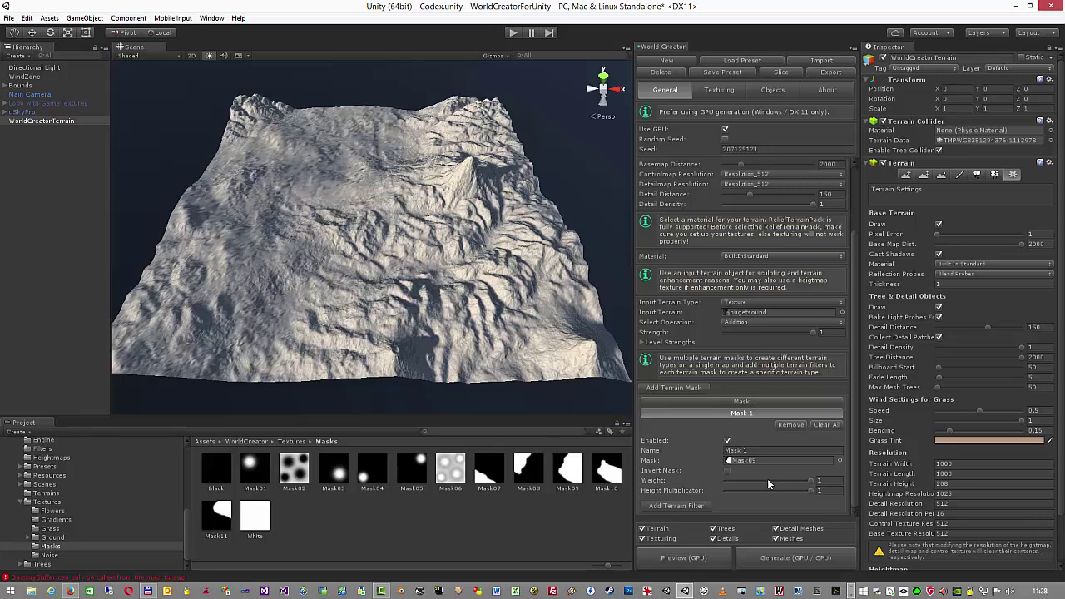
# Add the Ridged filter to the second mask and regenerate the terrain
pyautogui.click(678, 505)
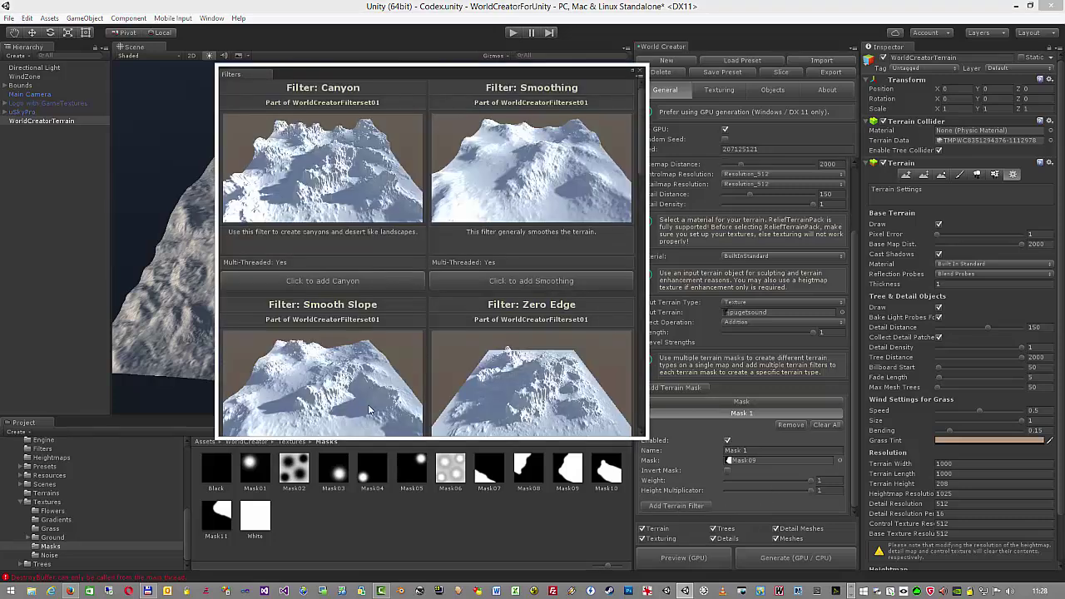
pyautogui.scroll(-10, 369, 409)
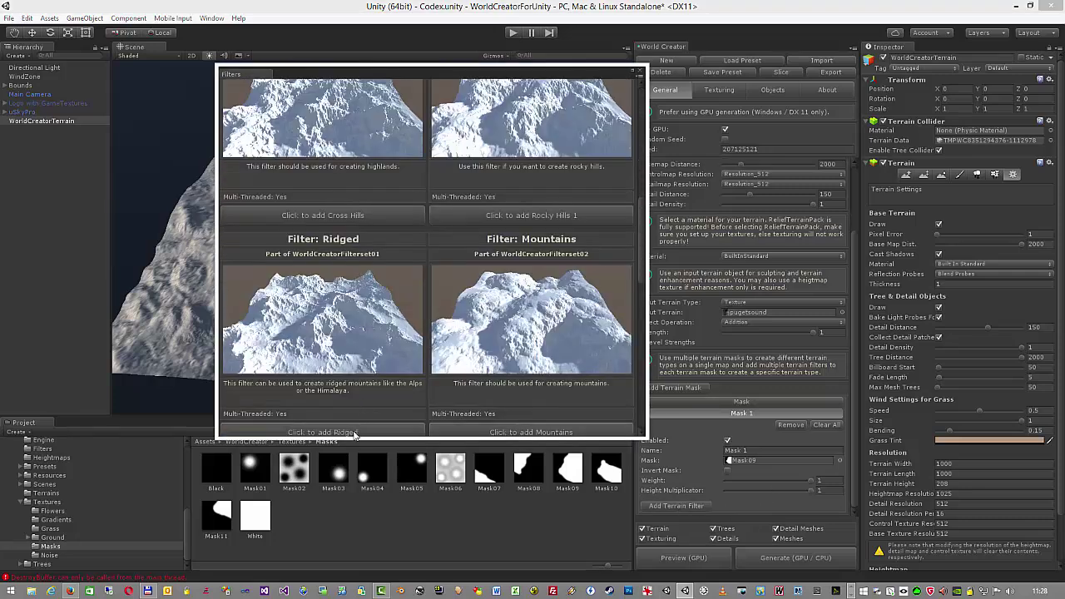
pyautogui.click(354, 432)
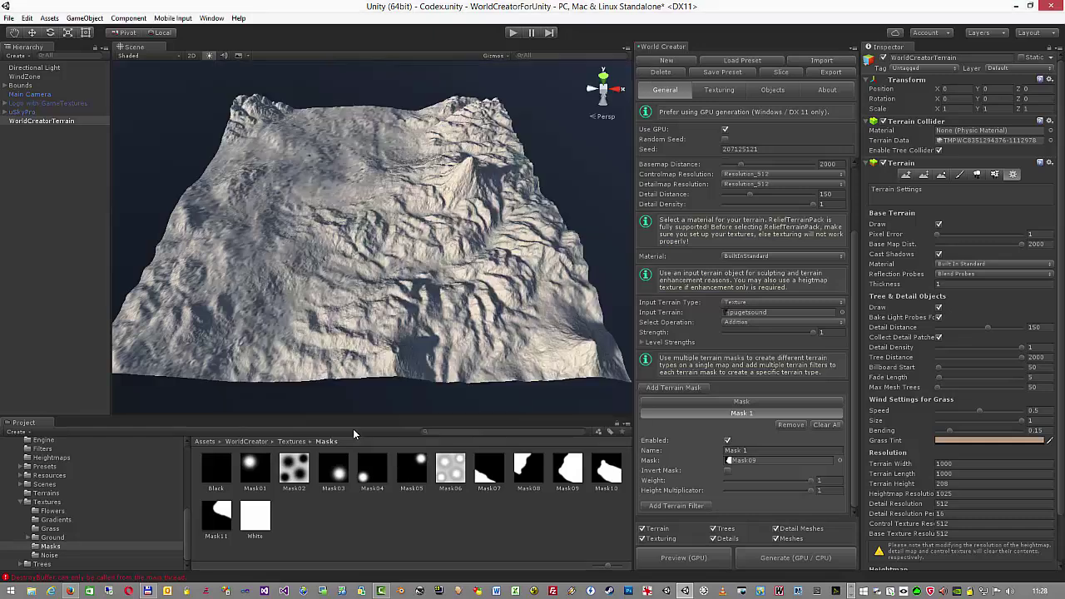
pyautogui.click(781, 558)
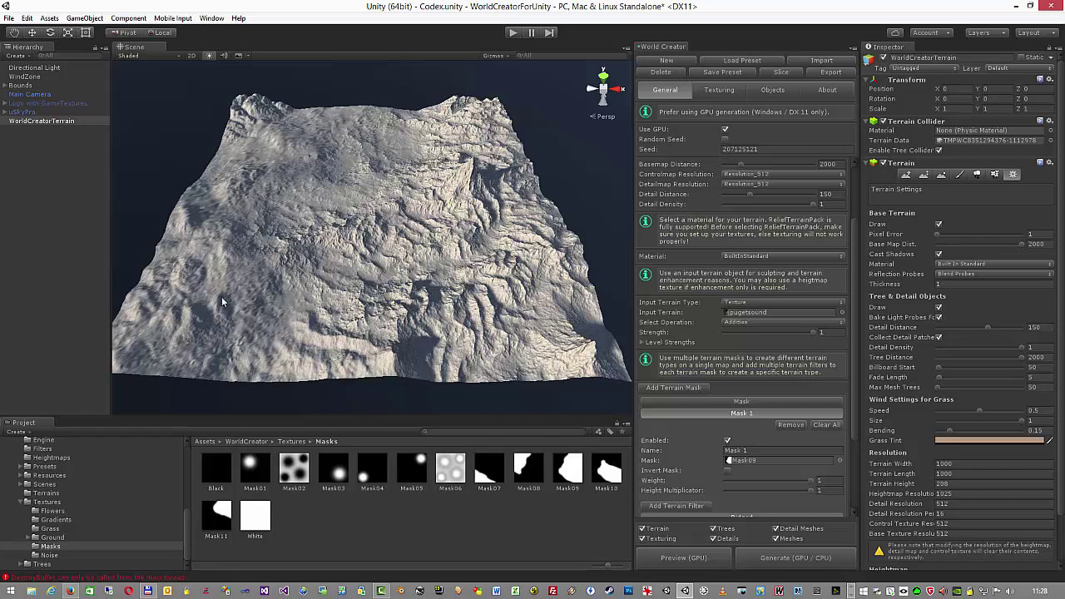
# Add a third terrain mask that uses the Mask09 texture with Invert Mask enabled
pyautogui.click(673, 390)
pyautogui.click(569, 474)
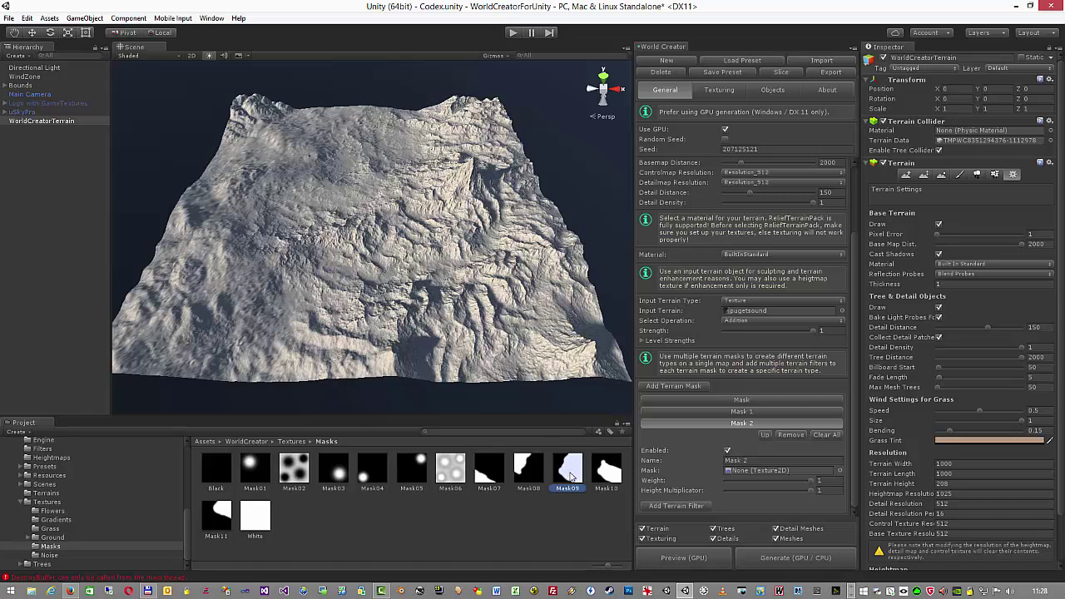
pyautogui.moveTo(570, 475); pyautogui.dragTo(753, 474)
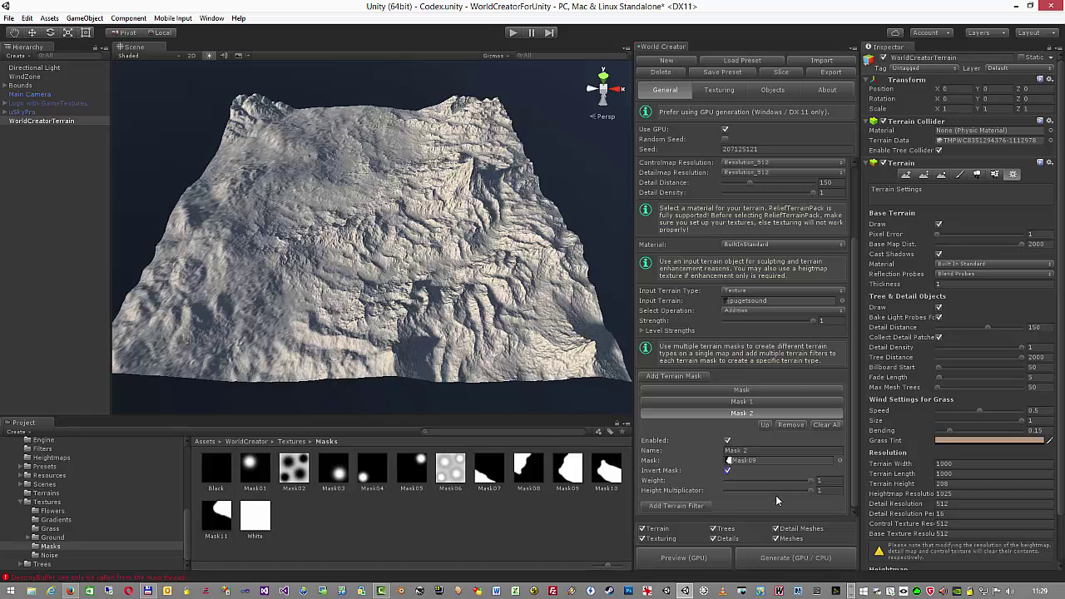
# Add the Canyon filter to the third mask, set its general strength to 112 and regenerate the terrain
pyautogui.click(677, 505)
pyautogui.scroll(-3, 453, 322)
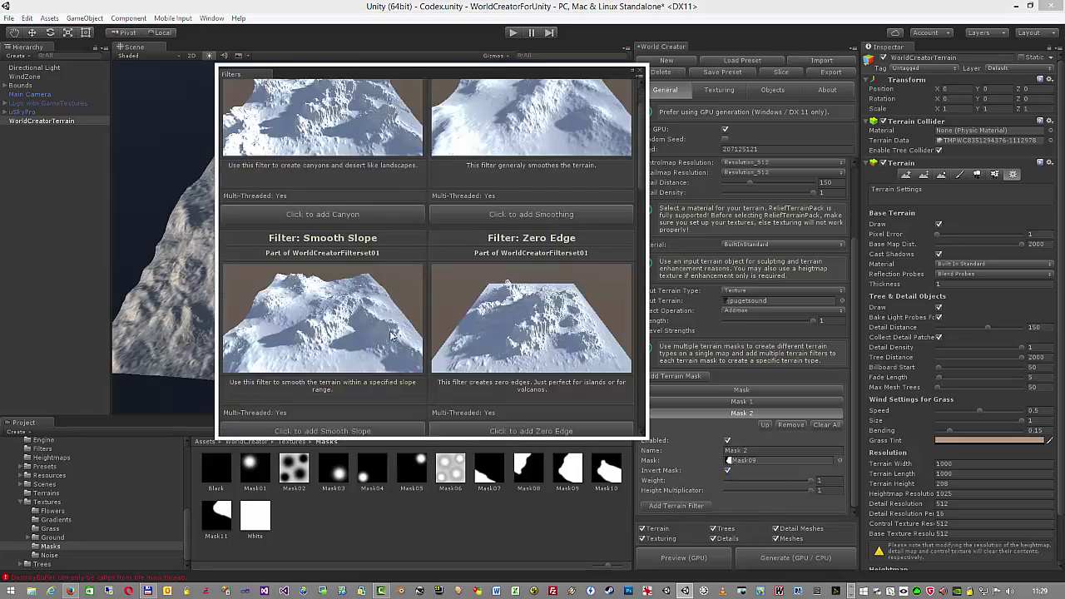
pyautogui.scroll(3, 386, 330)
pyautogui.click(348, 281)
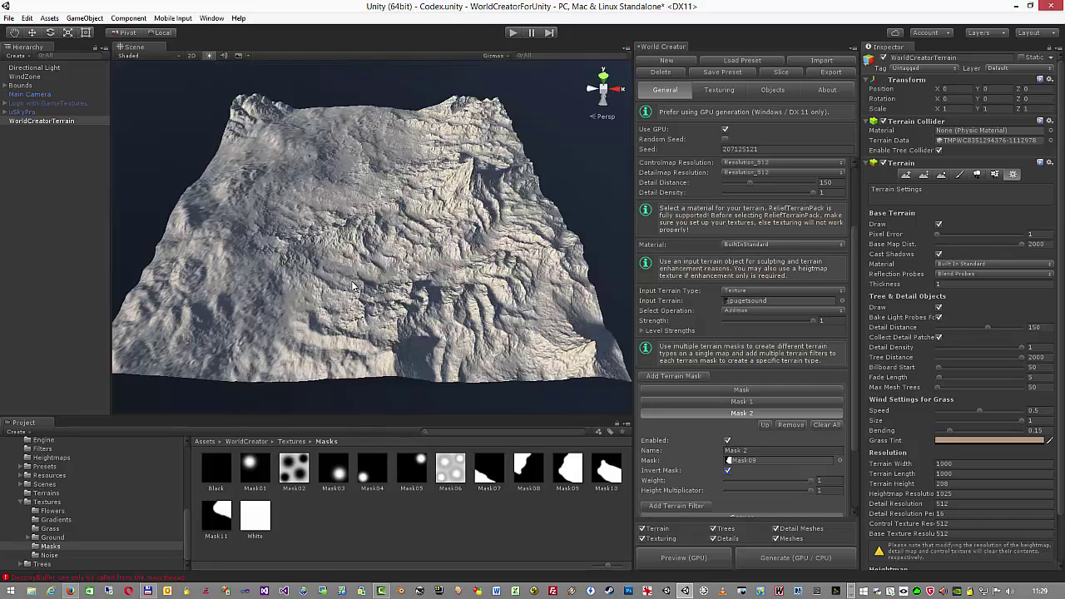
pyautogui.moveTo(743, 462); pyautogui.dragTo(763, 462)
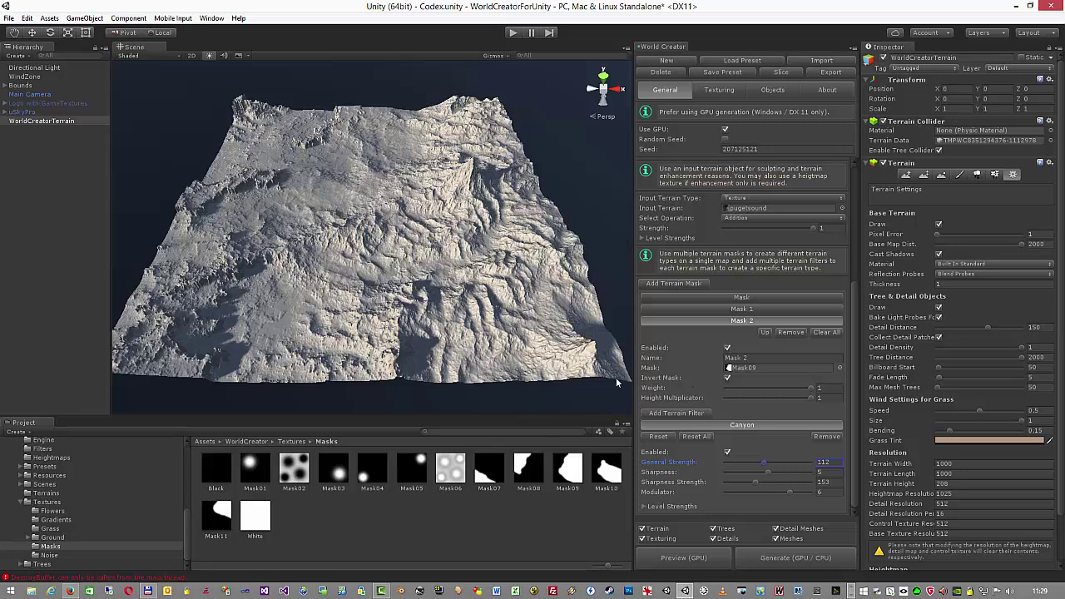
pyautogui.keyDown('alt'); pyautogui.moveTo(429, 260); pyautogui.dragTo(419, 255); pyautogui.keyUp('alt')
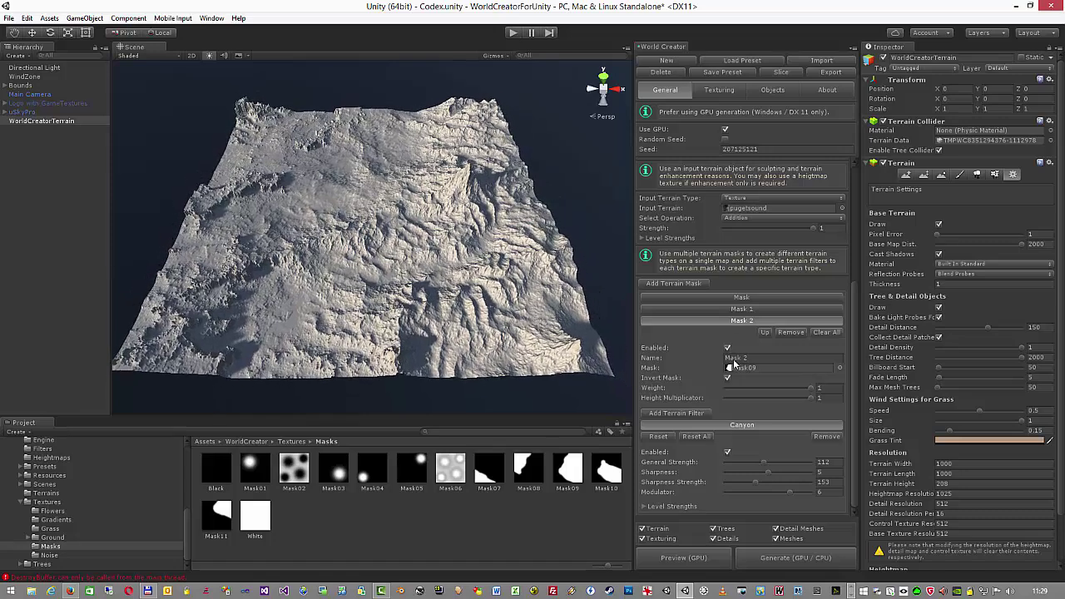
# Clear all additional terrain masks, keeping only the base mask, and regenerate the terrain
pyautogui.scroll(4, 774, 332)
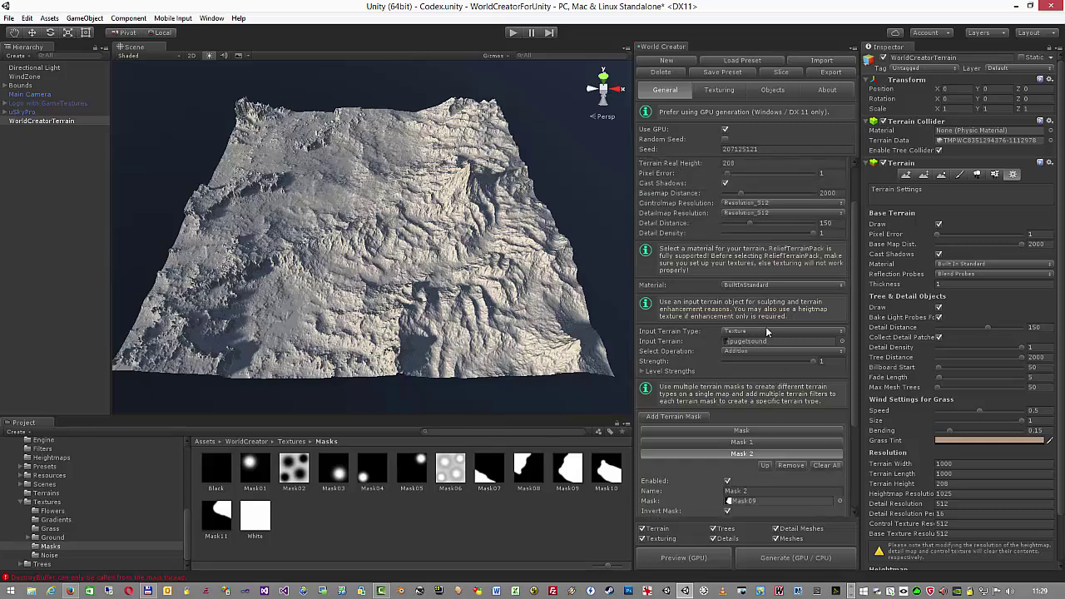
pyautogui.click(818, 465)
pyautogui.scroll(-1, 814, 462)
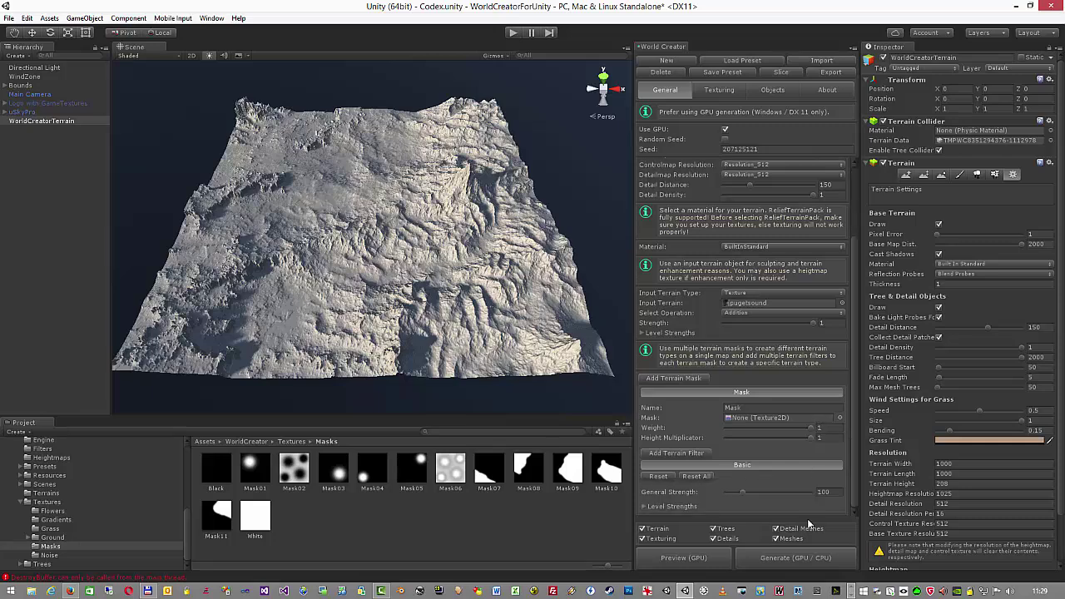
pyautogui.click(782, 561)
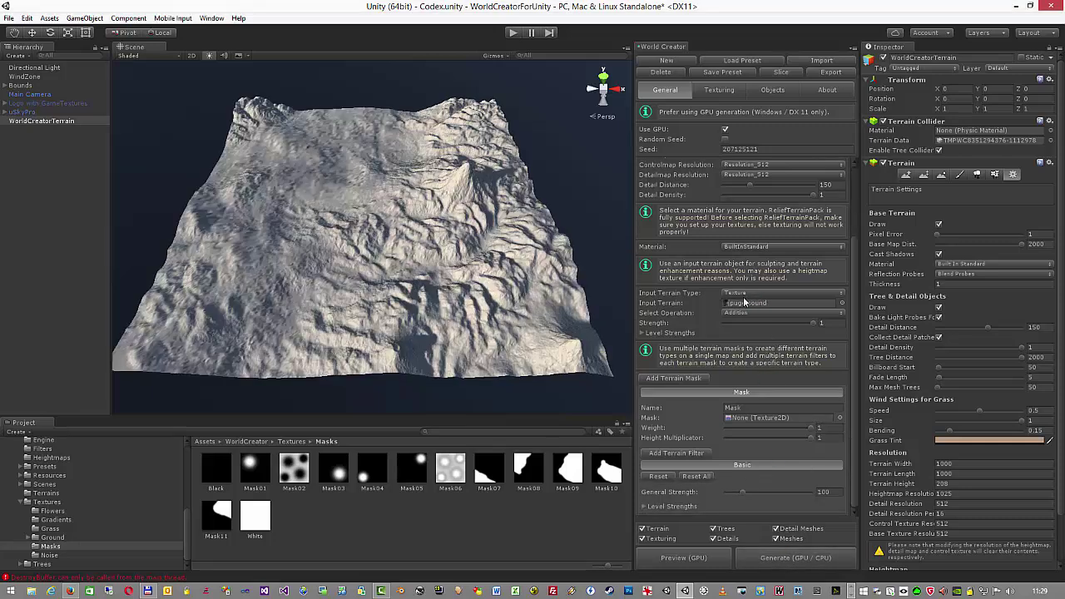
# Change the input terrain type from Texture to UnityTerrain and regenerate the terrain
pyautogui.click(747, 305)
pyautogui.click(752, 295)
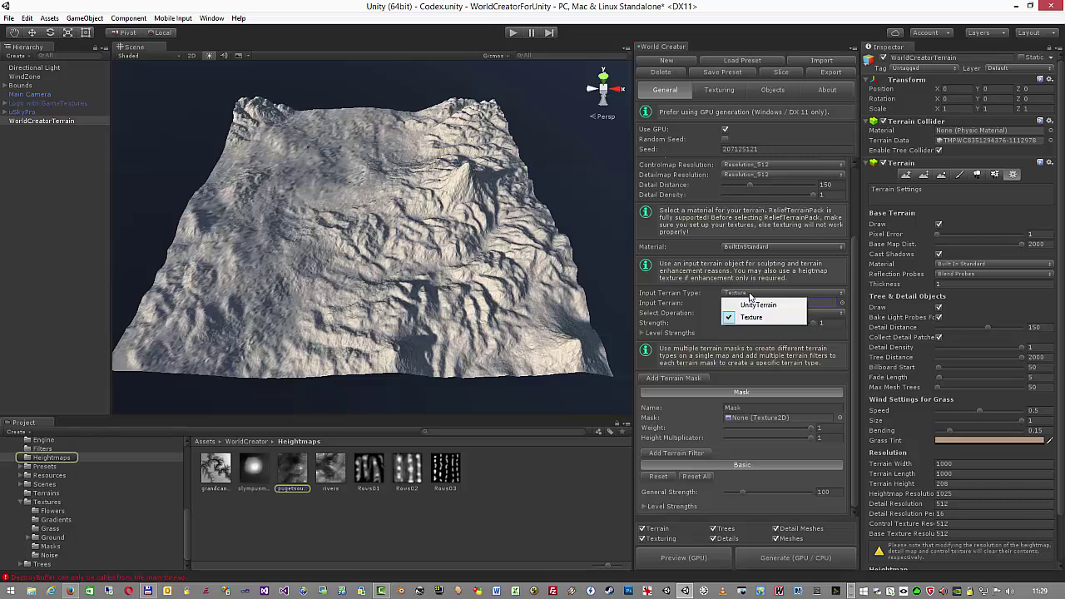
pyautogui.click(747, 306)
pyautogui.click(782, 559)
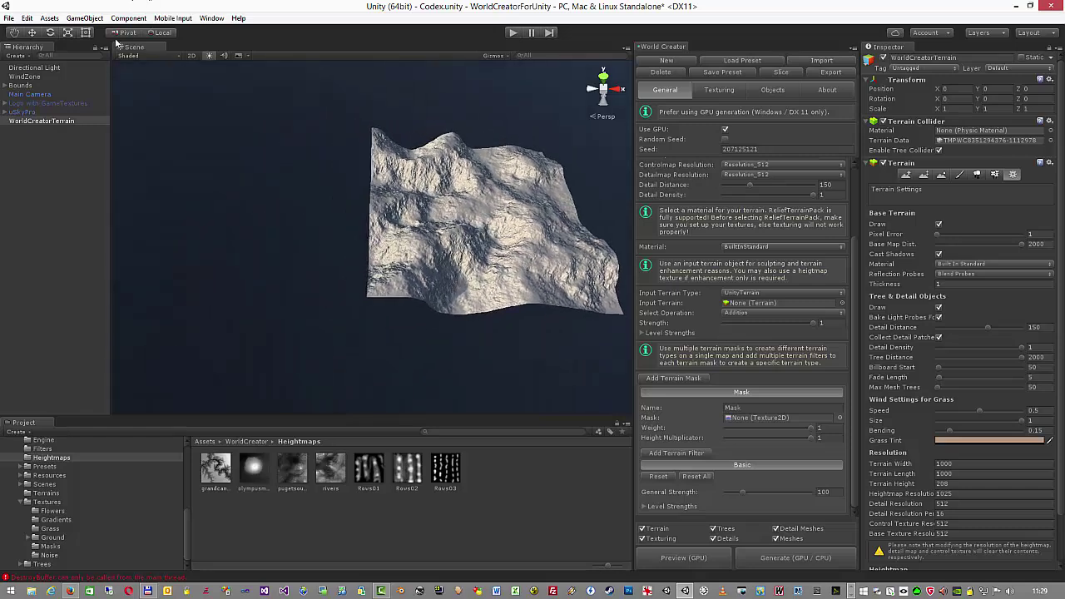
# Create a new Unity Terrain object and move it along the X axis to about -688, beside the generated terrain
pyautogui.click(99, 20)
pyautogui.moveTo(94, 56)
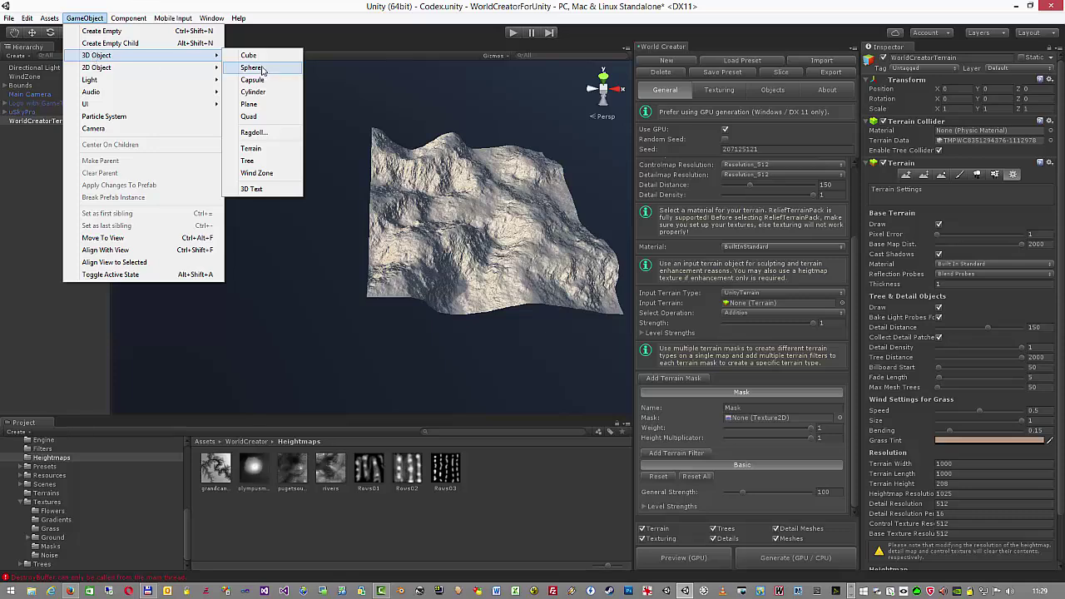
pyautogui.click(250, 148)
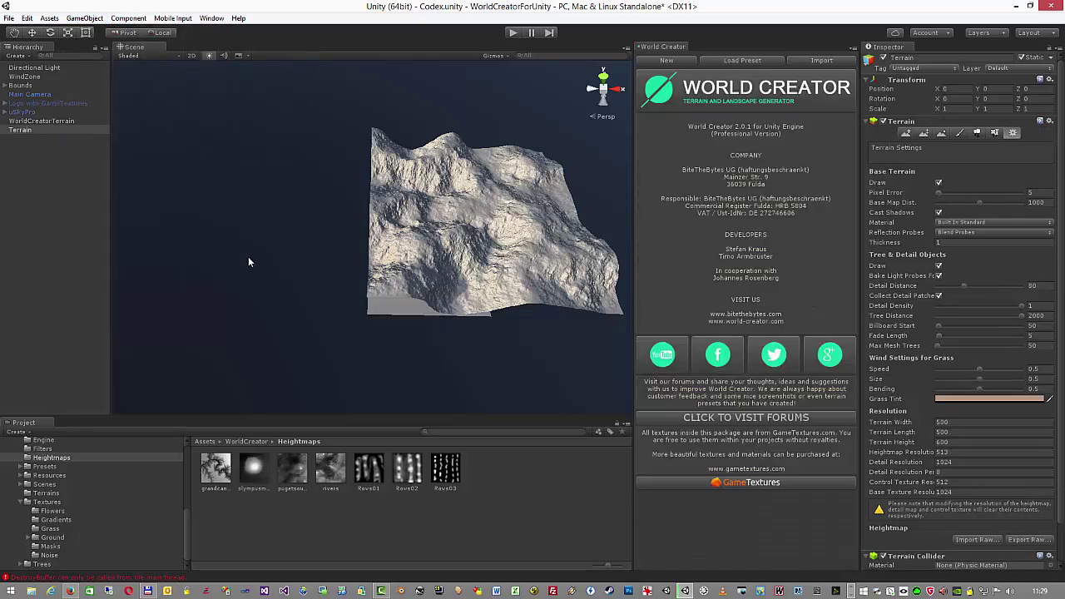
pyautogui.press('e')
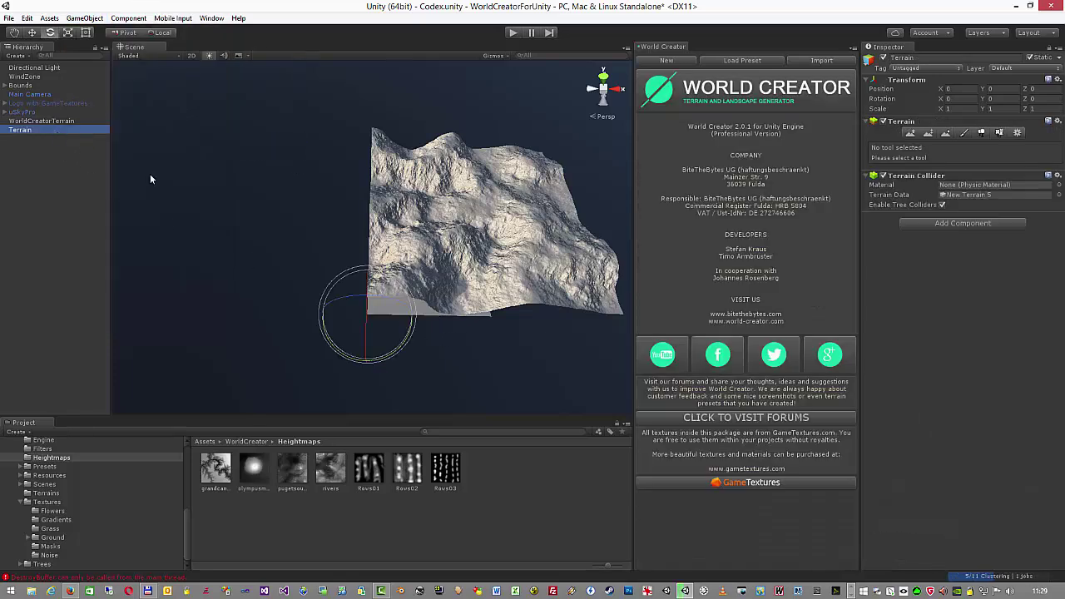
pyautogui.press('w')
pyautogui.moveTo(409, 317); pyautogui.dragTo(241, 315)
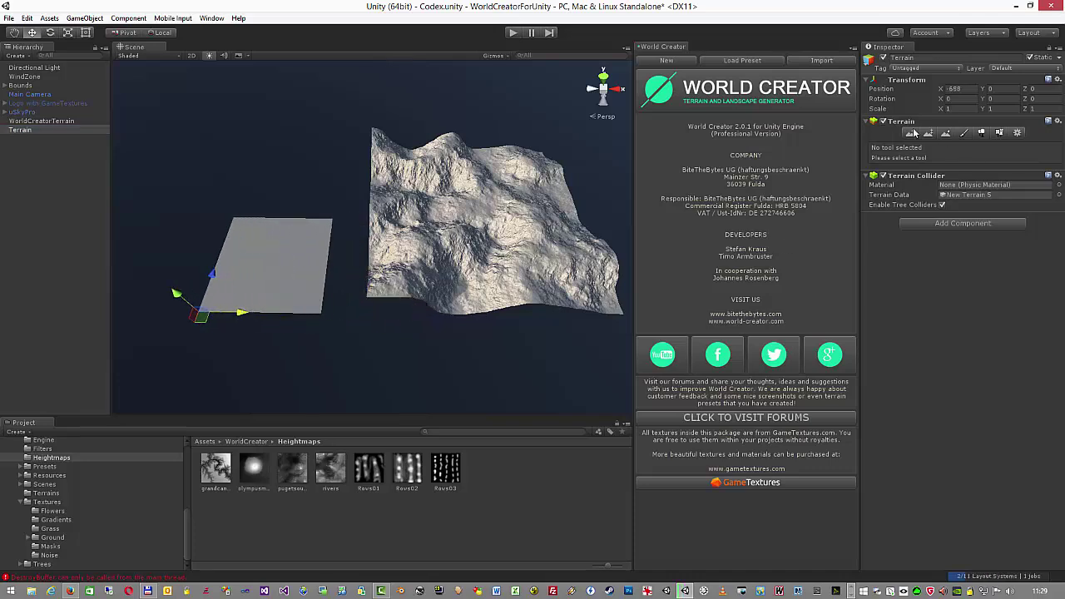
# Sculpt raised ridges along the edges of the new flat terrain with the Raise / Lower Terrain brush at size 100
pyautogui.click(910, 133)
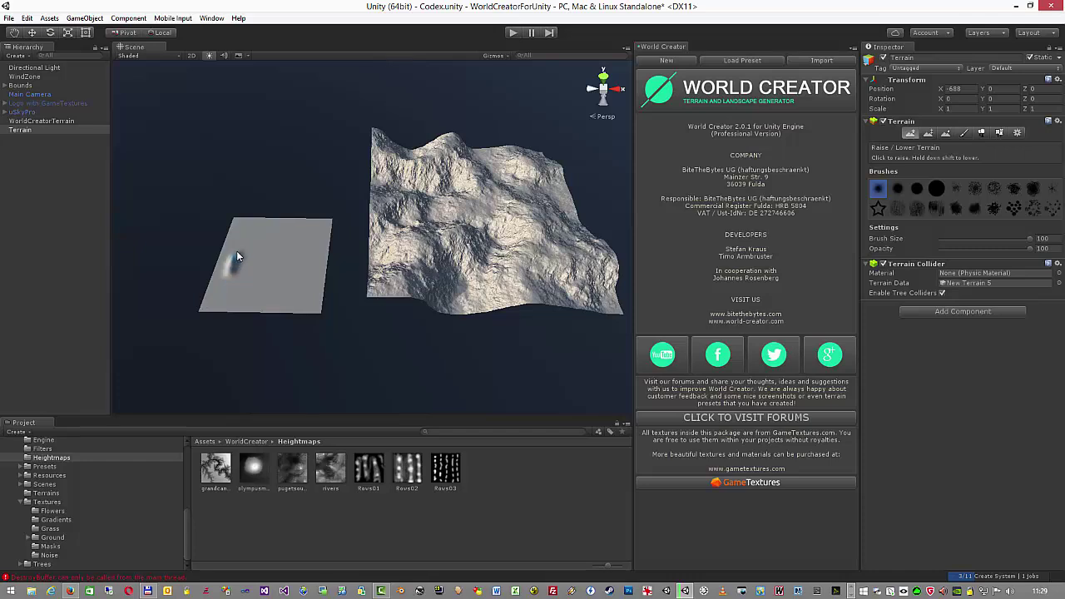
pyautogui.moveTo(241, 237); pyautogui.dragTo(242, 235)
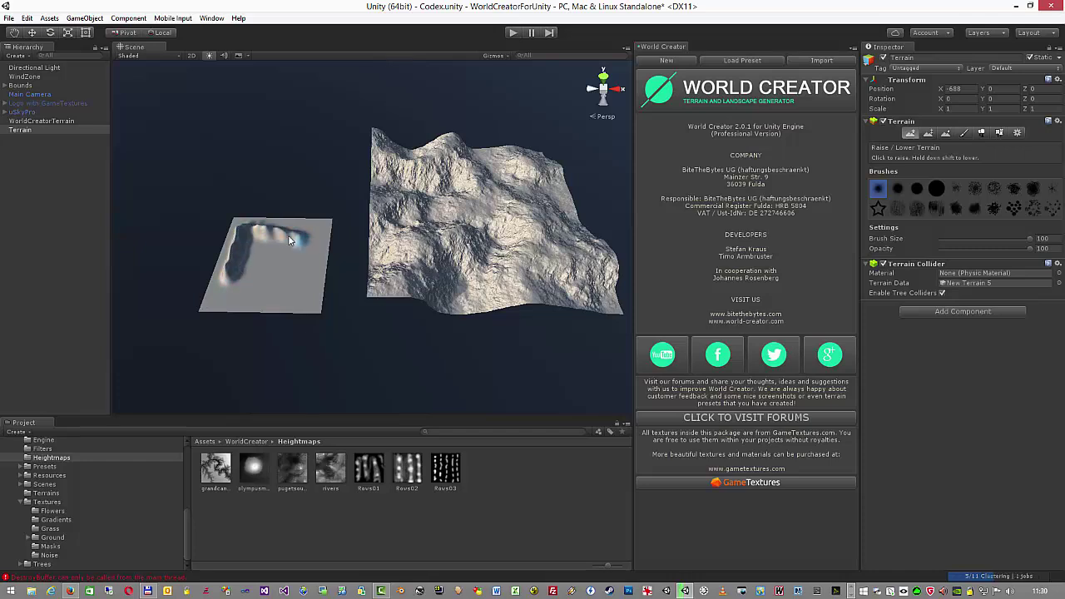
pyautogui.moveTo(289, 236)
pyautogui.mouseDown()
pyautogui.moveTo(305, 251)
pyautogui.moveTo(299, 273)
pyautogui.mouseUp()
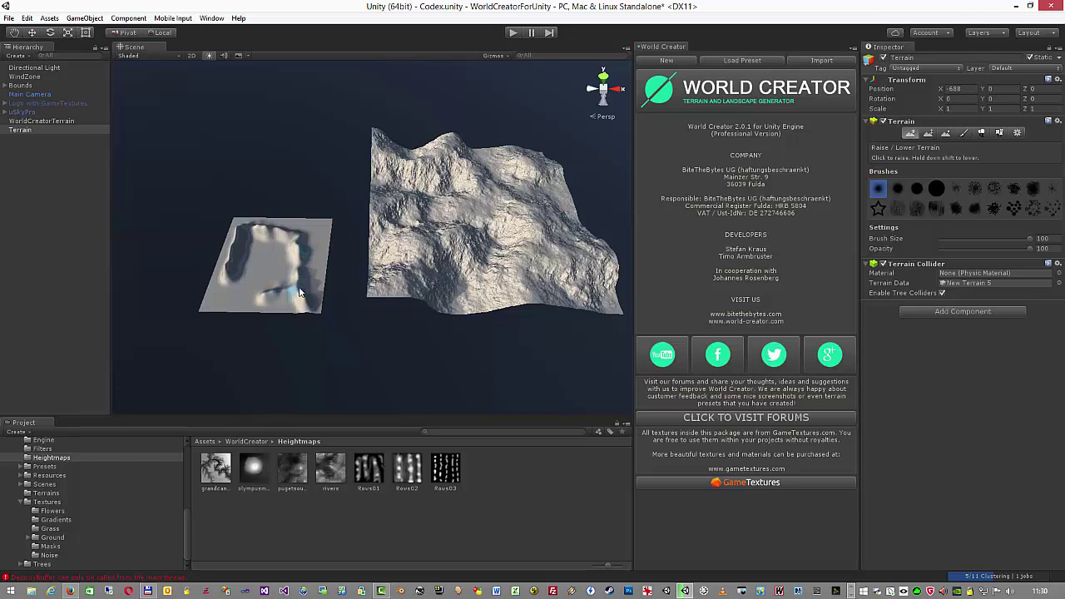
pyautogui.moveTo(300, 291); pyautogui.dragTo(303, 283)
pyautogui.moveTo(278, 234)
pyautogui.mouseDown()
pyautogui.moveTo(240, 241)
pyautogui.moveTo(236, 260)
pyautogui.moveTo(257, 234)
pyautogui.moveTo(286, 235)
pyautogui.moveTo(304, 251)
pyautogui.moveTo(303, 301)
pyautogui.mouseUp()
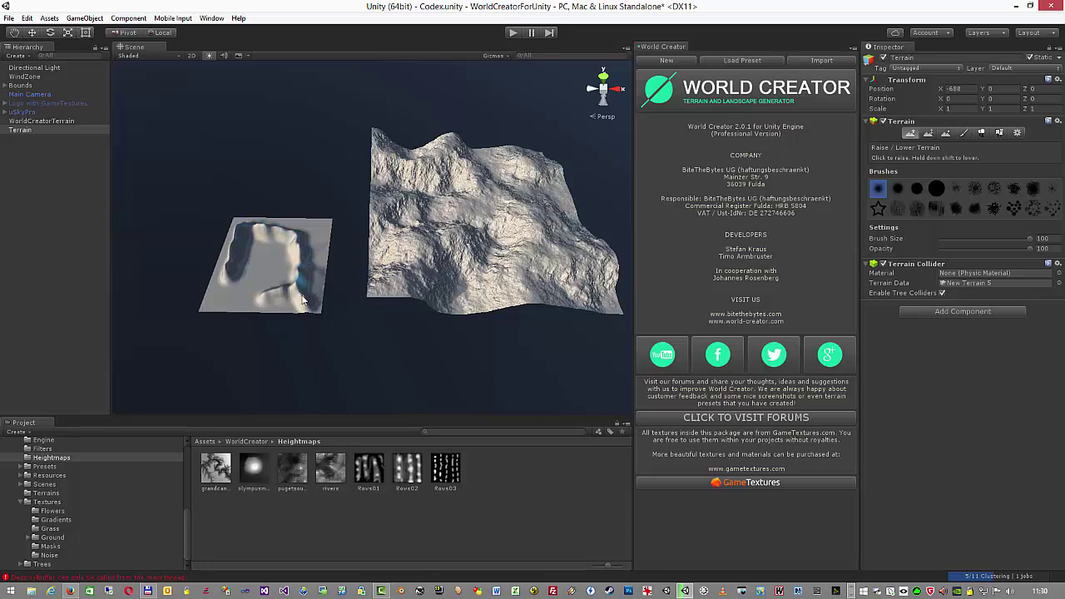
# Assign the sculpted Terrain as the input terrain of WorldCreatorTerrain and regenerate the terrain
pyautogui.click(57, 121)
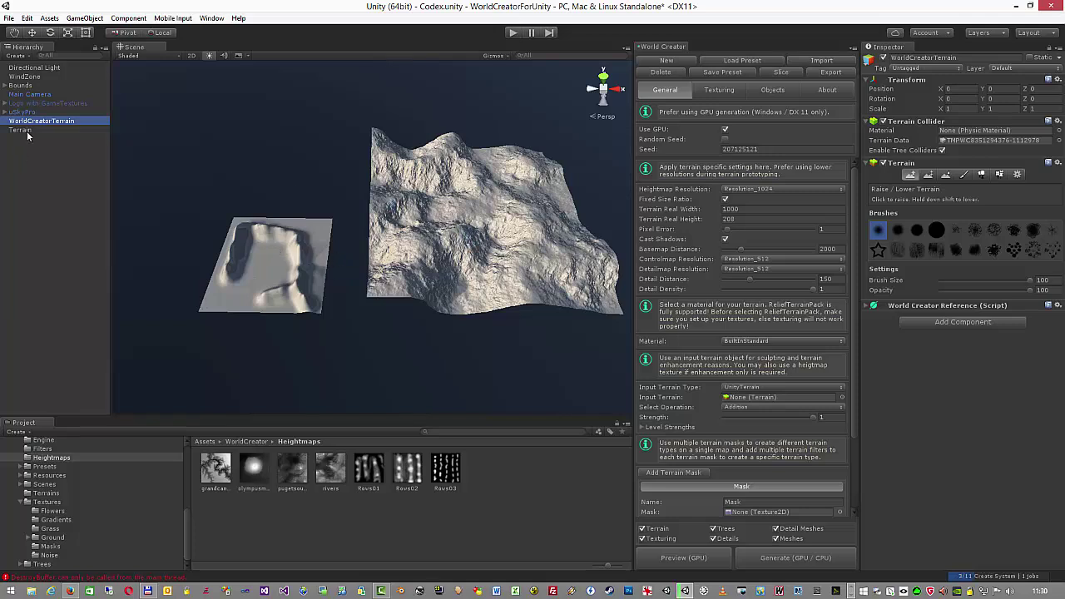
pyautogui.moveTo(27, 131); pyautogui.dragTo(737, 400)
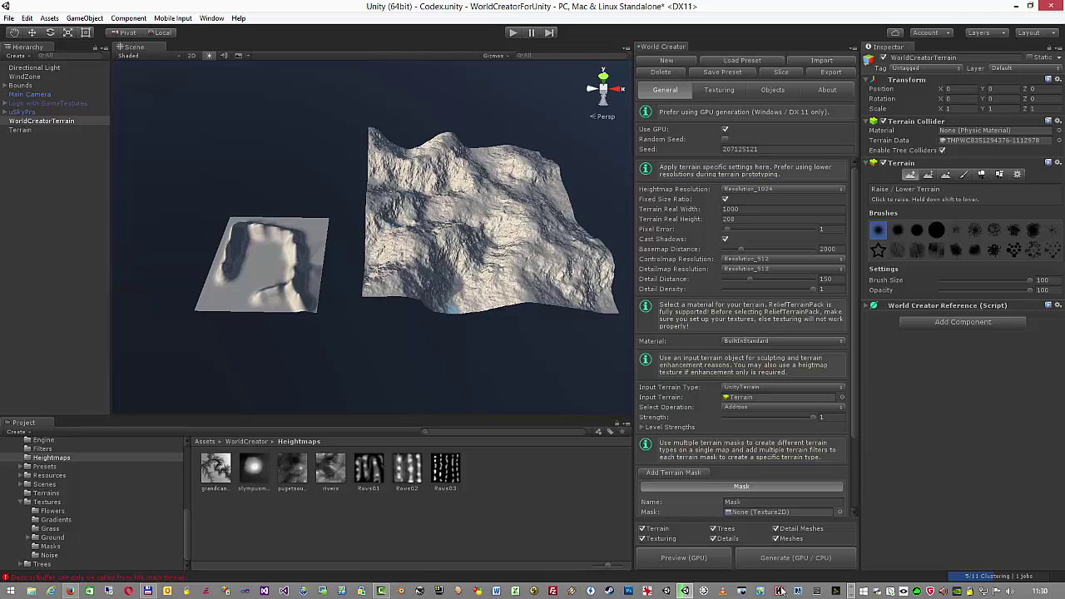
pyautogui.click(783, 558)
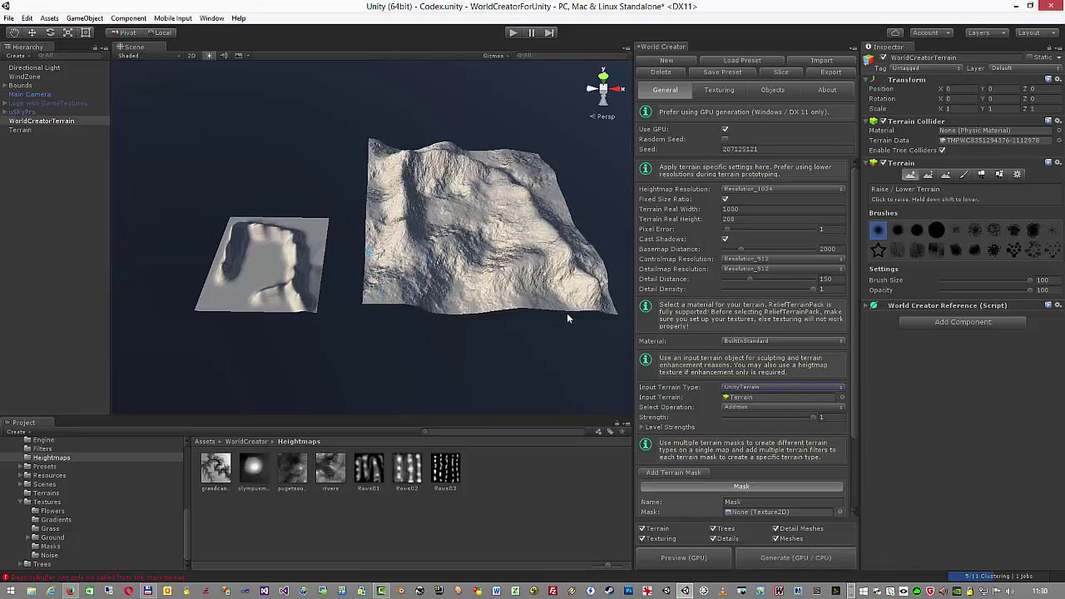
# Try generating the terrain with the Average select operation, and regenerate it with the operation restored to Addition
pyautogui.click(749, 407)
pyautogui.click(749, 457)
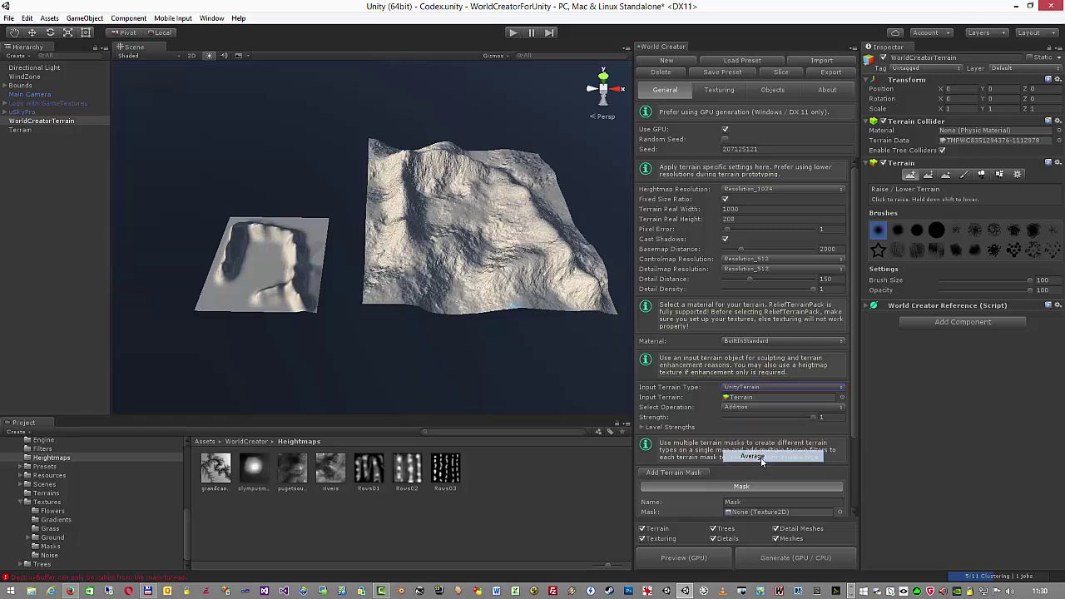
pyautogui.click(797, 556)
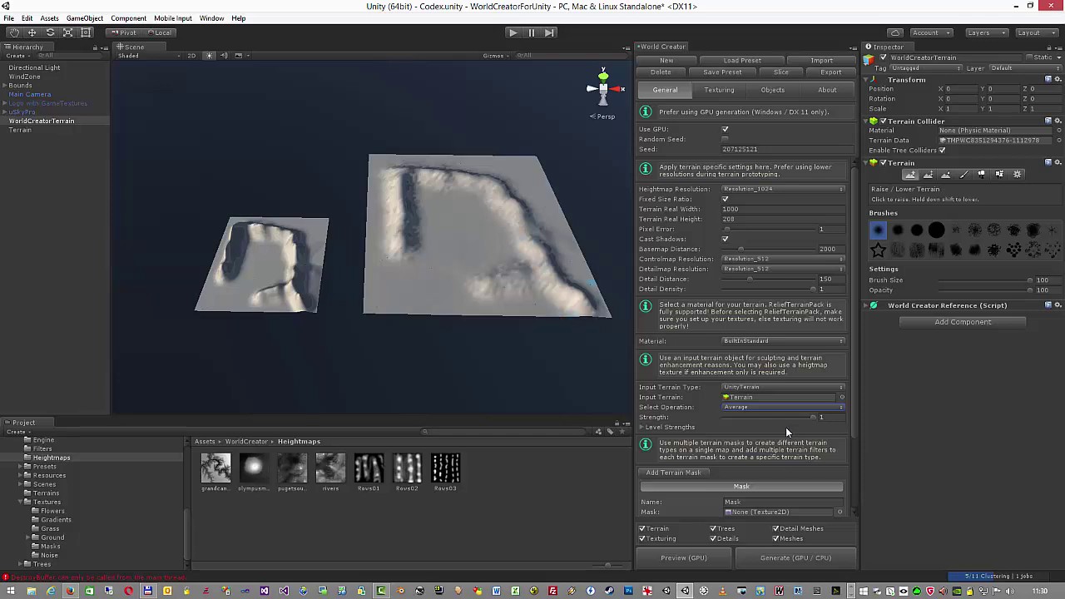
pyautogui.click(759, 407)
pyautogui.click(753, 419)
pyautogui.click(782, 558)
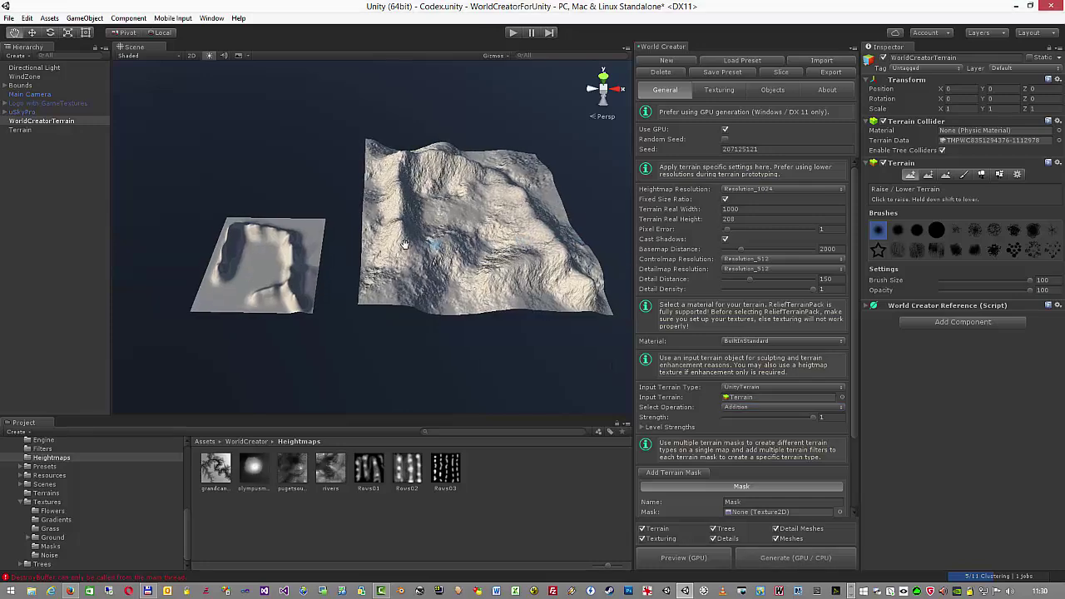
# Add a Canyon terrain filter to the mask with a general strength of 125 and regenerate the terrain
pyautogui.scroll(-3, 774, 466)
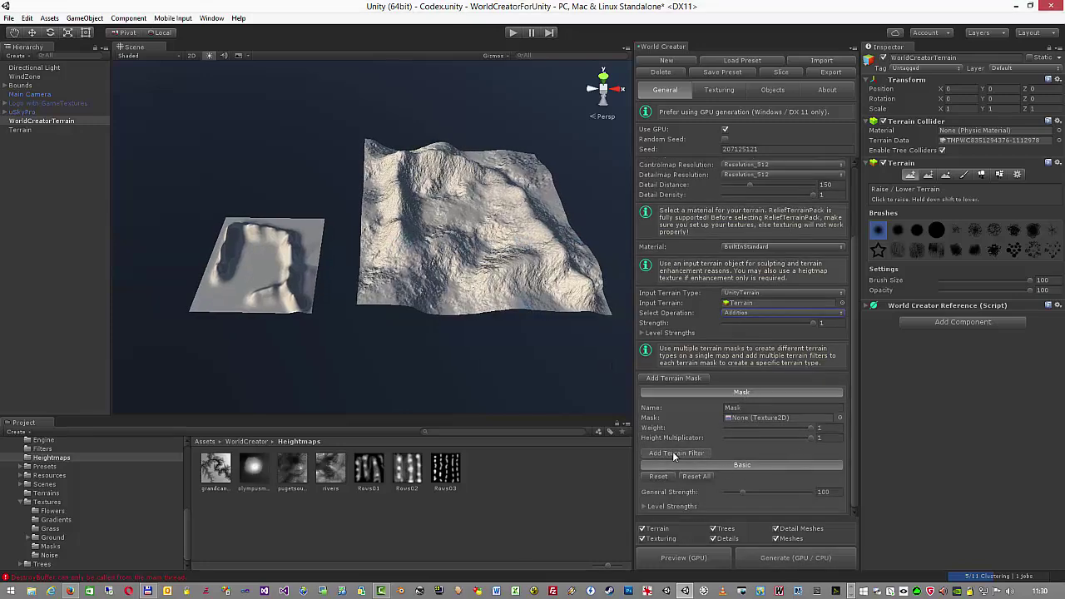
pyautogui.click(674, 454)
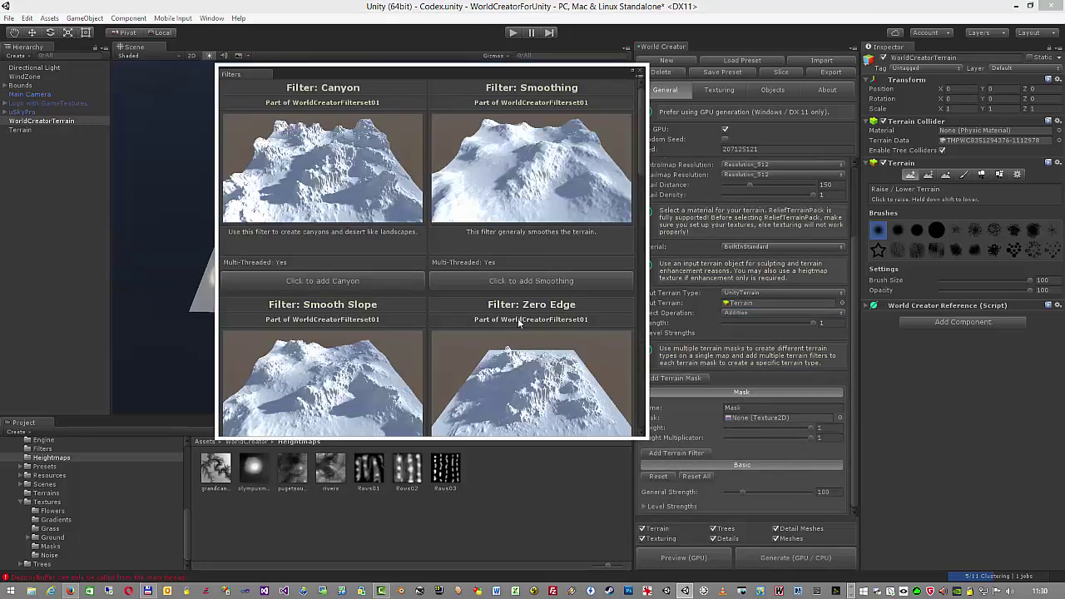
pyautogui.click(355, 282)
pyautogui.click(743, 477)
pyautogui.click(767, 515)
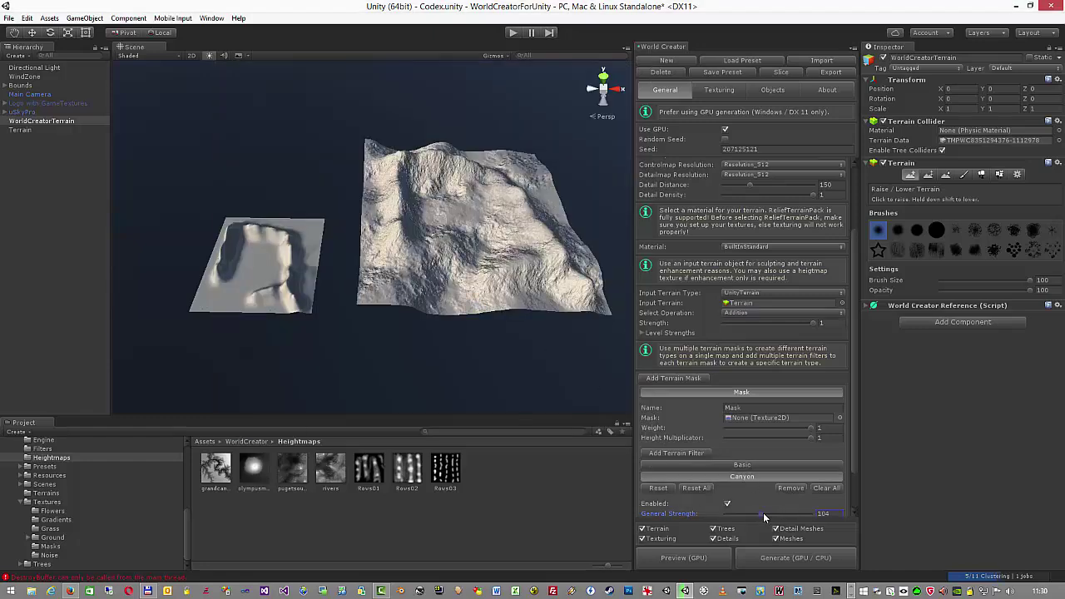
pyautogui.click(773, 559)
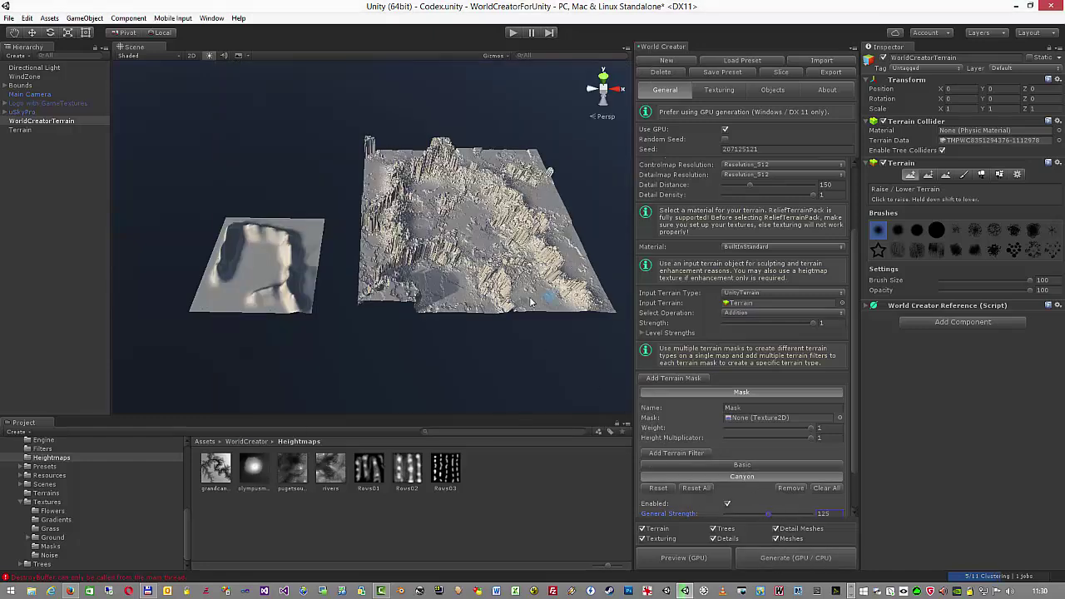
# Set the Canyon filter's general strength to 71 and regenerate the terrain
pyautogui.scroll(-2, 757, 476)
pyautogui.moveTo(767, 471); pyautogui.dragTo(759, 468)
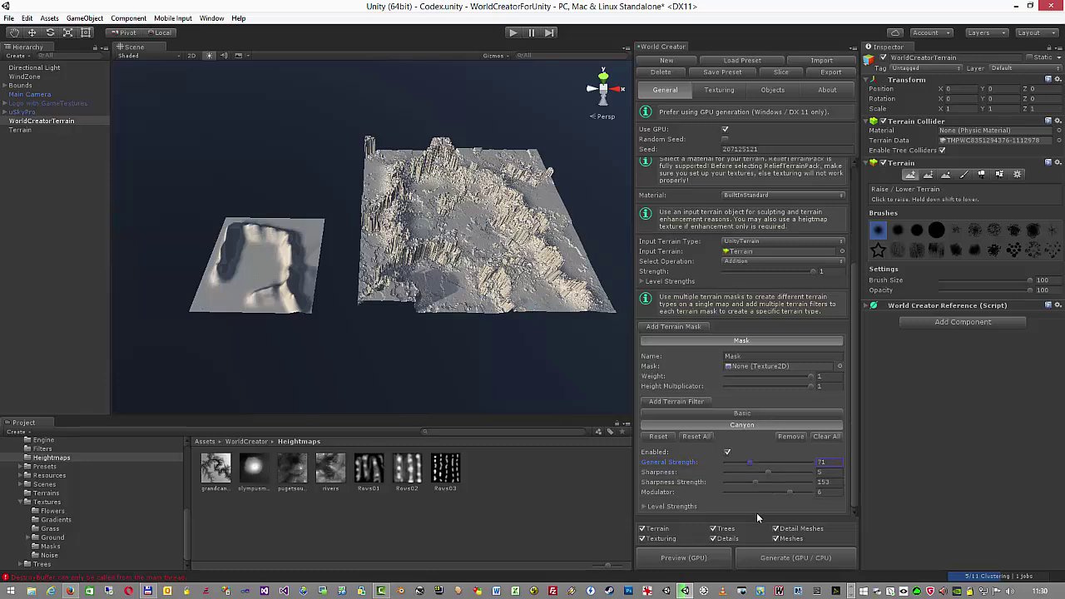
pyautogui.click(773, 558)
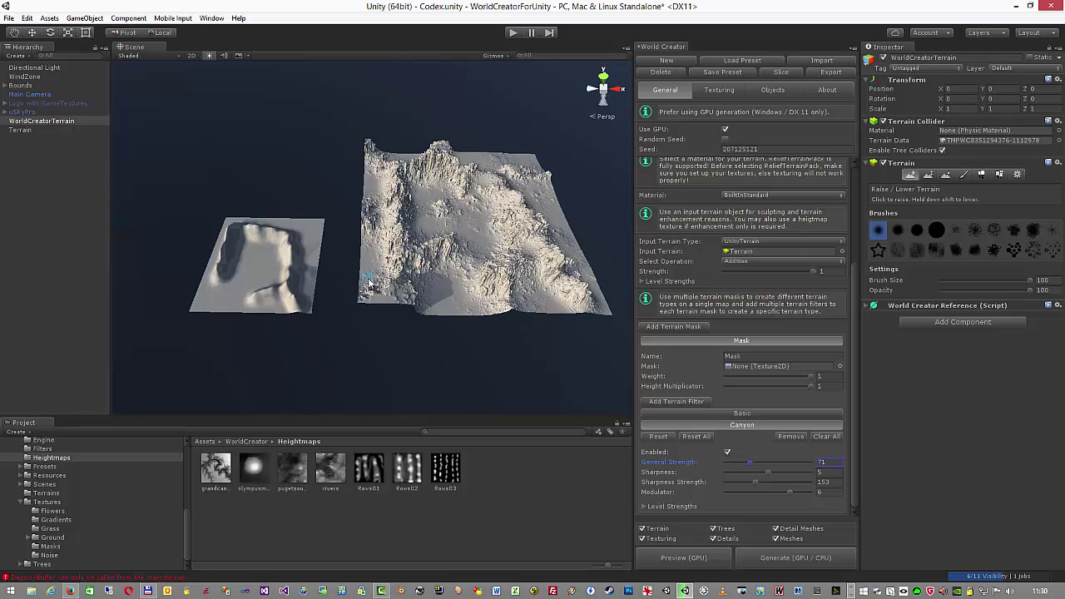
# Raise a small hill in the middle of the sculpted input terrain and regenerate WorldCreatorTerrain from it
pyautogui.click(70, 128)
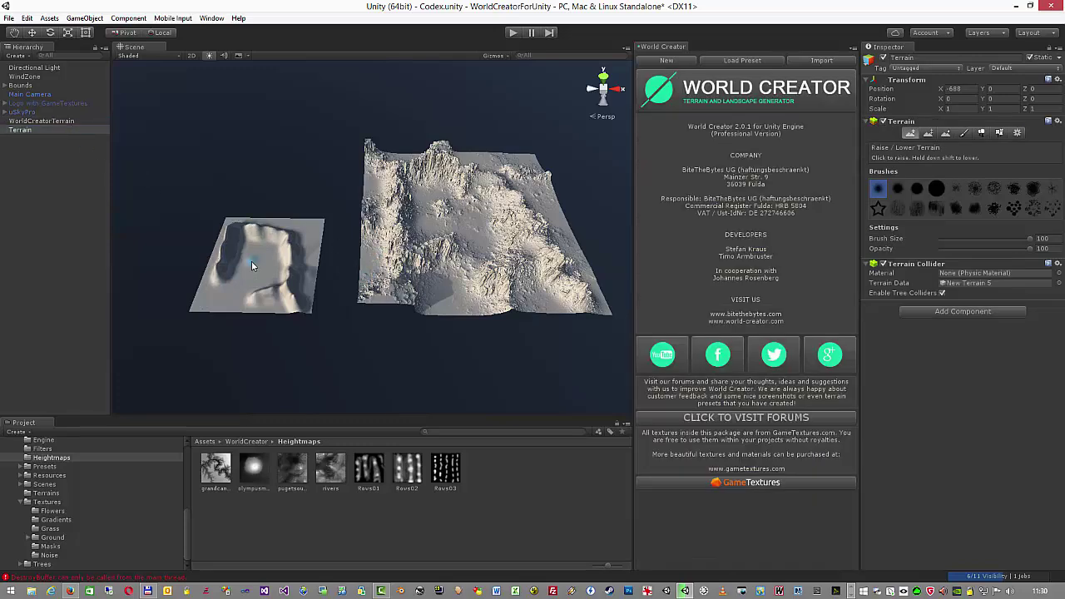
pyautogui.click(83, 121)
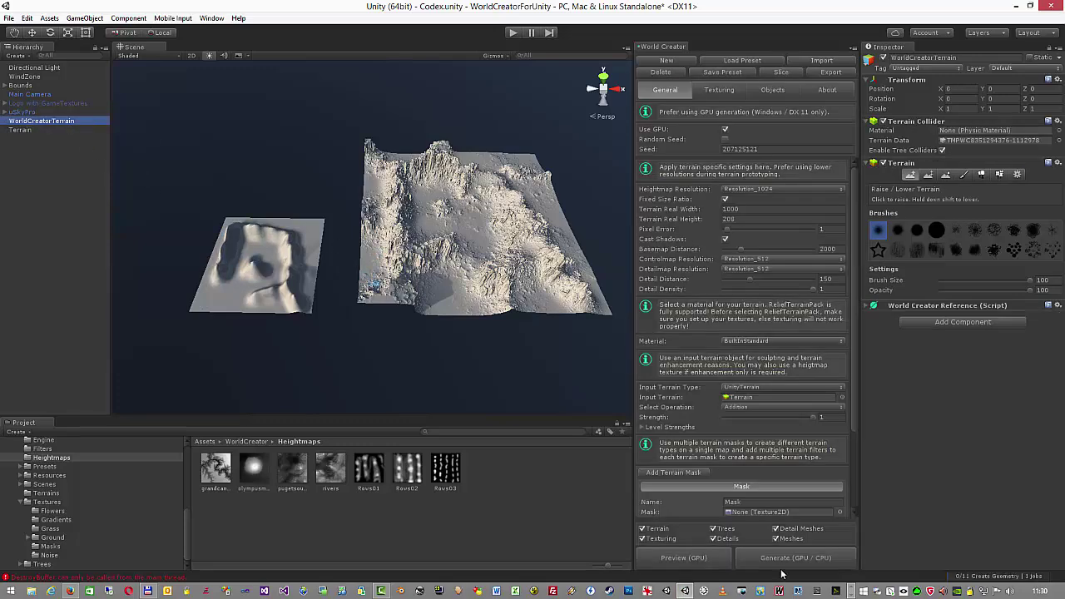
pyautogui.click(781, 559)
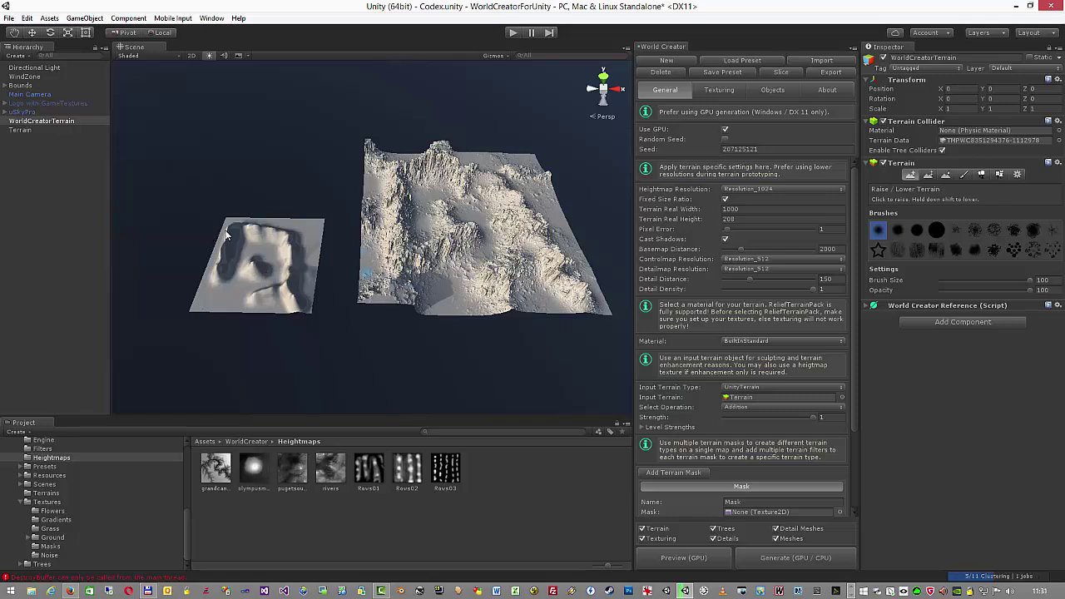
# Delete the sculpted Terrain object and create a new World Creator terrain
pyautogui.click(53, 130)
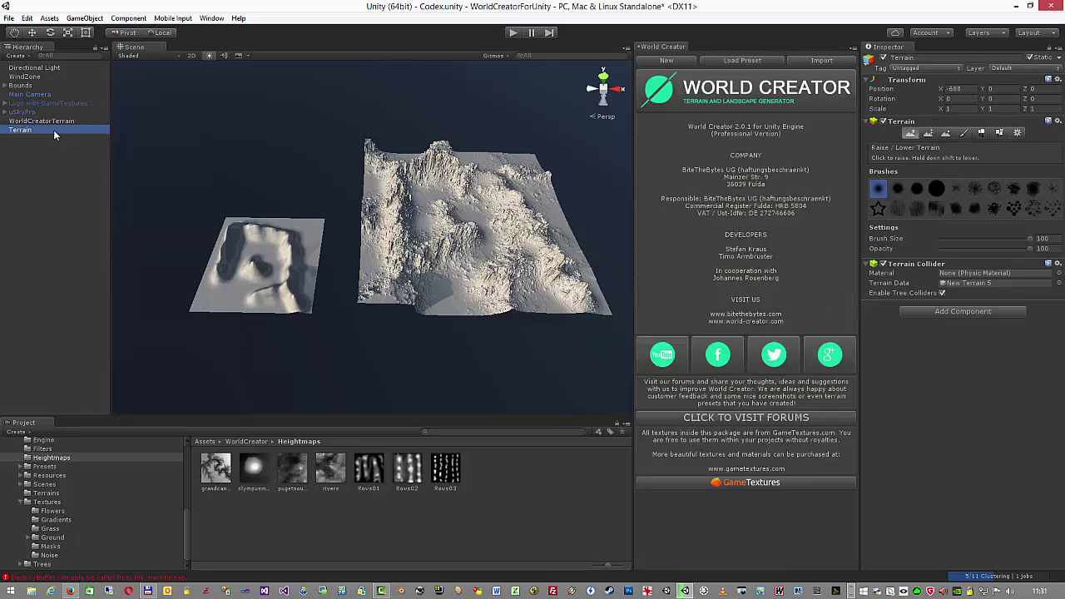
pyautogui.press('Delete')
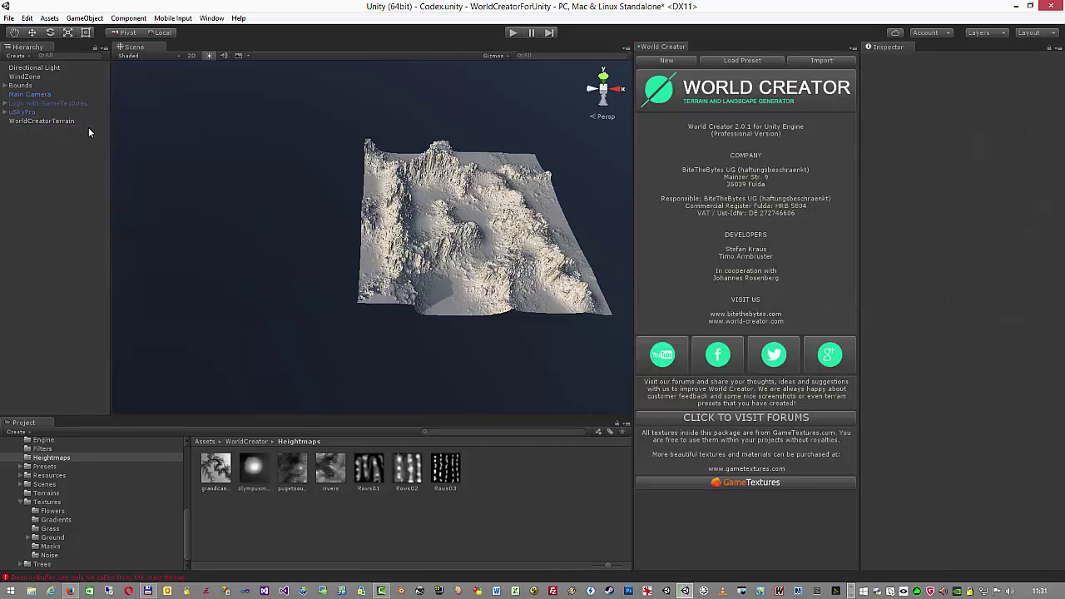
pyautogui.click(667, 61)
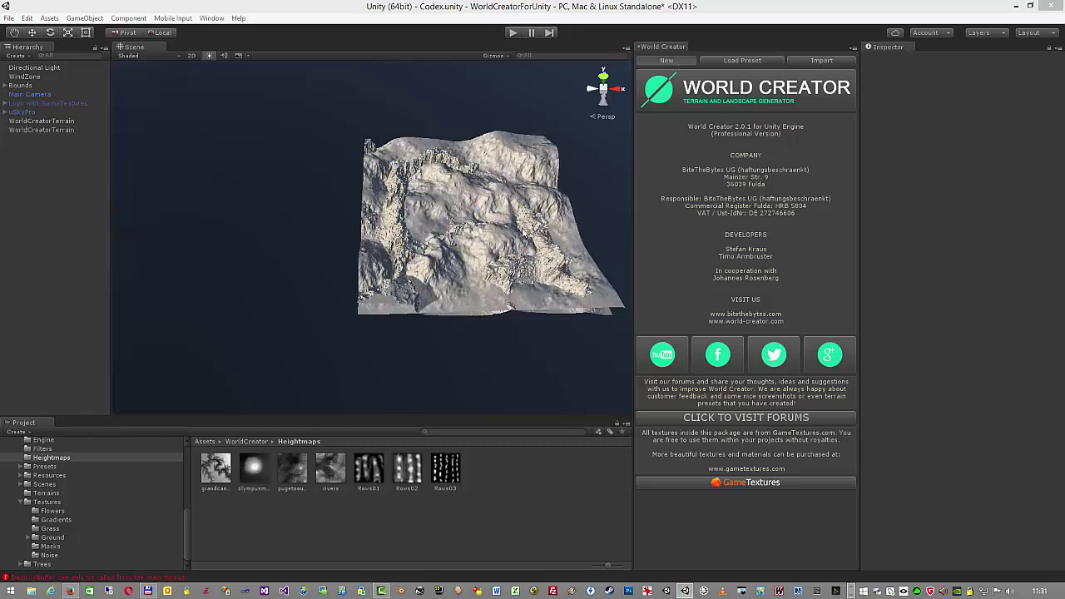
# Move the new World Creator terrain along the X axis to about -1128, beside the original one
pyautogui.click(70, 129)
pyautogui.click(333, 310)
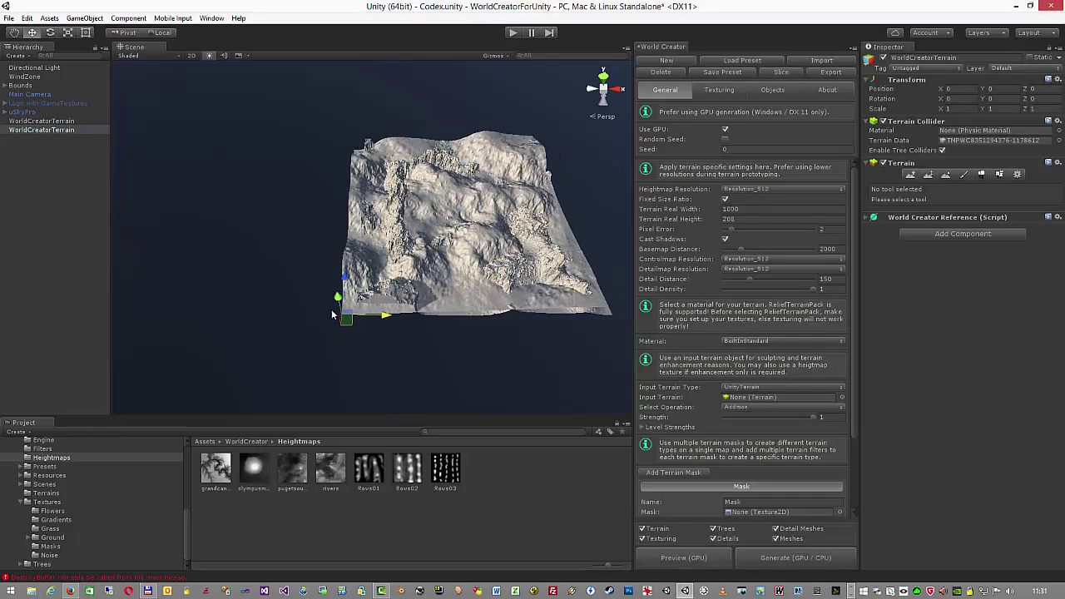
pyautogui.moveTo(333, 314); pyautogui.dragTo(115, 294)
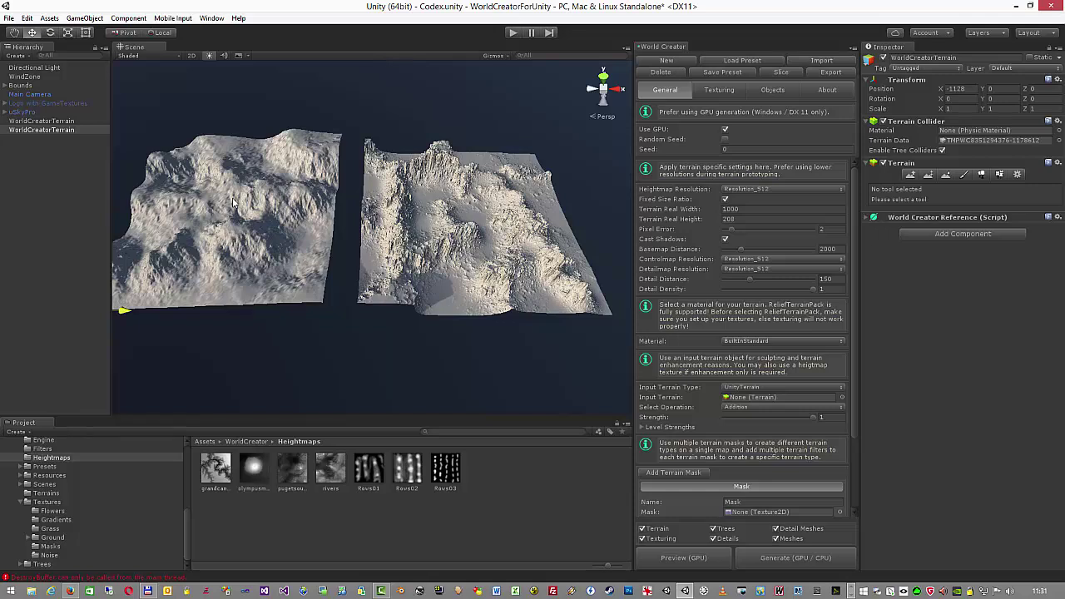
# Assign the new World Creator terrain as the input terrain of the original one and regenerate it
pyautogui.click(63, 121)
pyautogui.moveTo(63, 131); pyautogui.dragTo(783, 399)
pyautogui.click(790, 559)
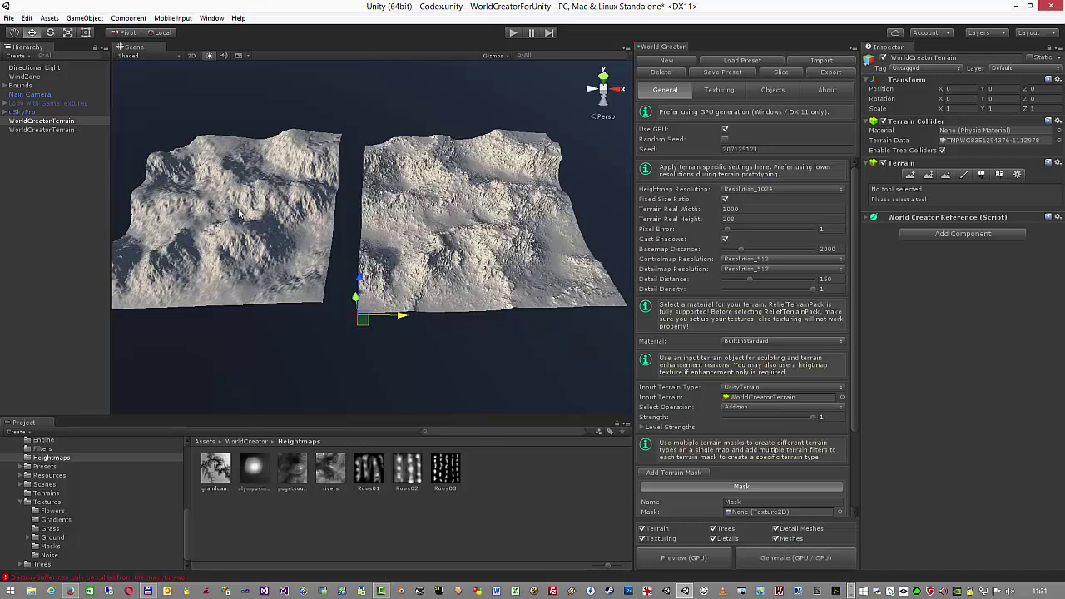
# Carve a winding river channel across the front of the input terrain with the Raise / Lower Terrain brush at size 100
pyautogui.click(50, 130)
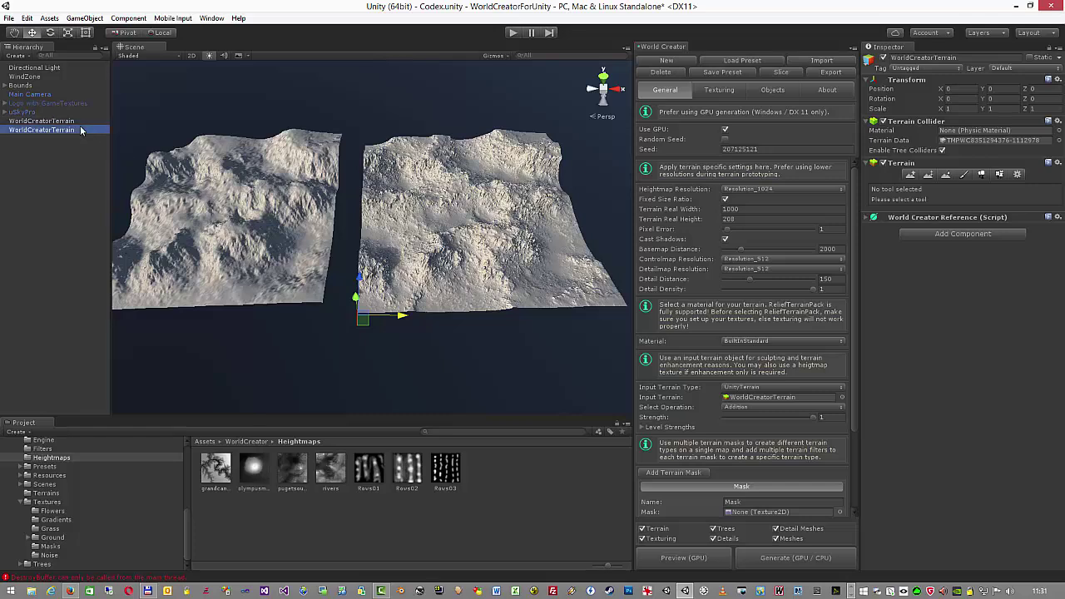
pyautogui.click(910, 174)
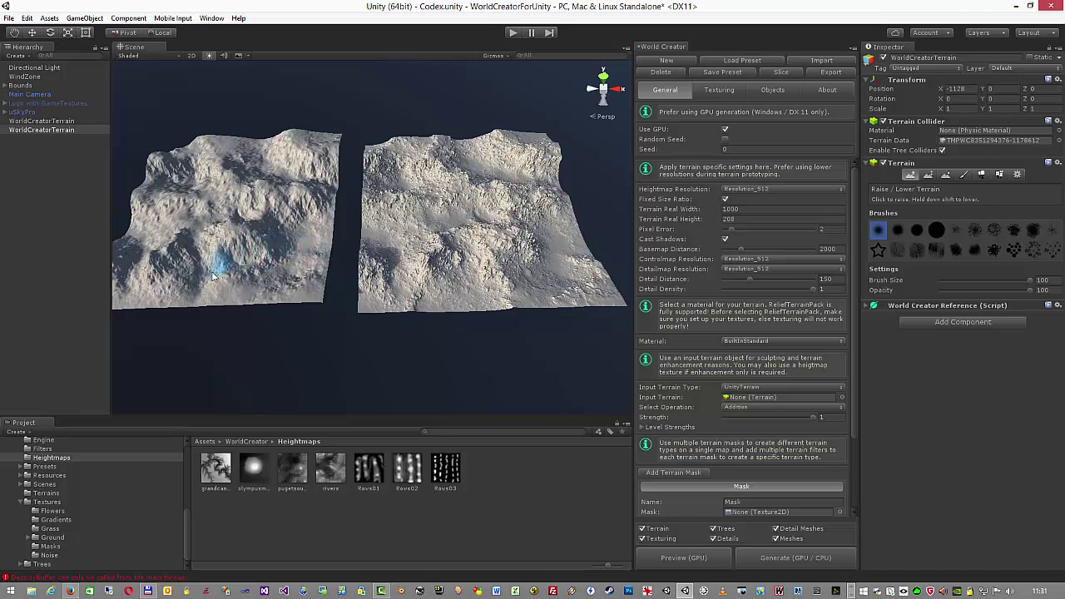
pyautogui.moveTo(208, 243)
pyautogui.mouseDown()
pyautogui.moveTo(178, 285)
pyautogui.moveTo(223, 274)
pyautogui.moveTo(214, 271)
pyautogui.moveTo(200, 302)
pyautogui.moveTo(238, 276)
pyautogui.mouseUp()
pyautogui.moveTo(233, 272)
pyautogui.mouseDown()
pyautogui.moveTo(270, 255)
pyautogui.moveTo(287, 259)
pyautogui.moveTo(276, 266)
pyautogui.moveTo(332, 256)
pyautogui.moveTo(251, 268)
pyautogui.moveTo(188, 308)
pyautogui.mouseUp()
# Regenerate the original World Creator terrain from the carved input terrain and inspect the transferred channel
pyautogui.click(60, 122)
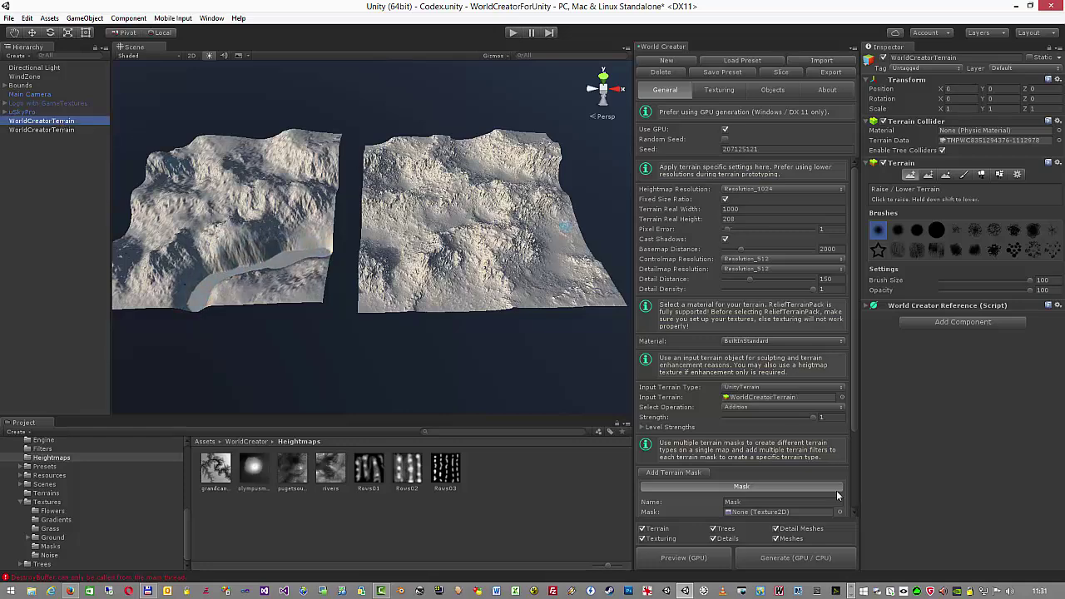
pyautogui.click(790, 558)
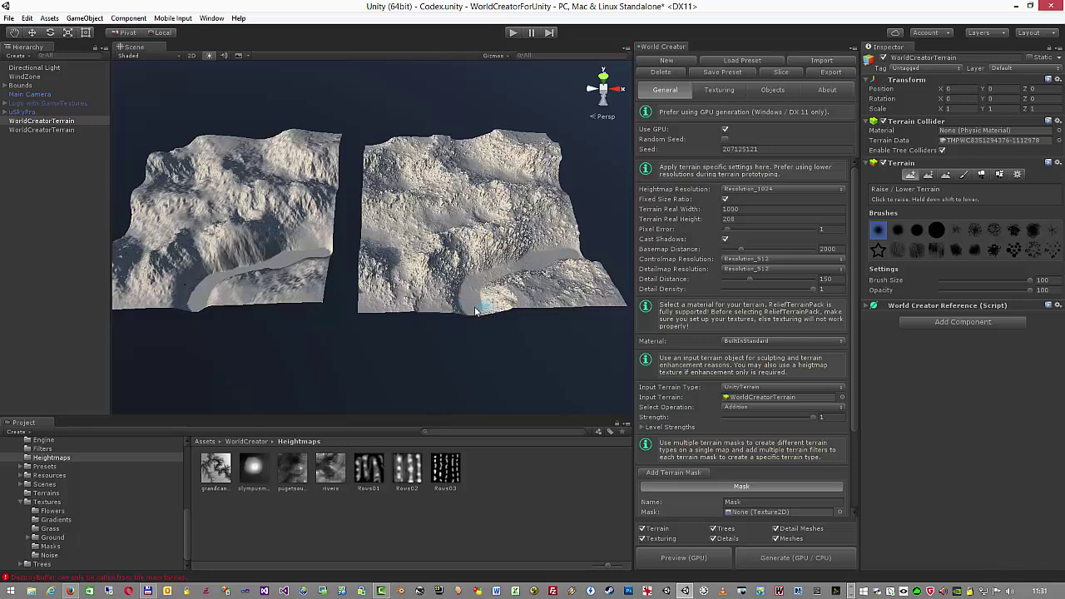
pyautogui.keyDown('alt'); pyautogui.moveTo(476, 306); pyautogui.dragTo(467, 282); pyautogui.keyUp('alt')
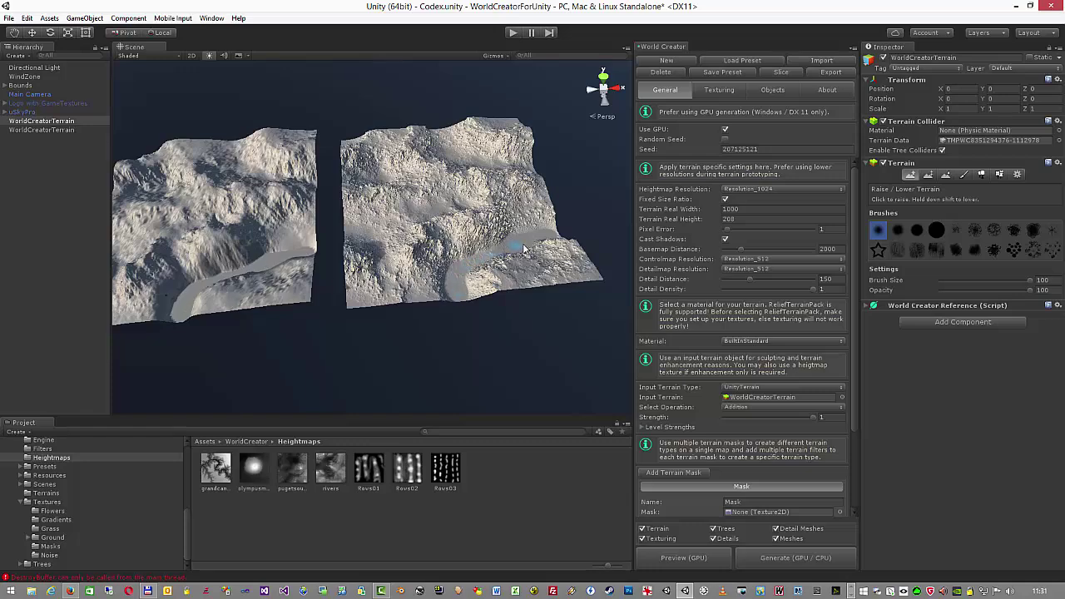
pyautogui.keyDown('alt'); pyautogui.moveTo(515, 271); pyautogui.dragTo(478, 241); pyautogui.keyUp('alt')
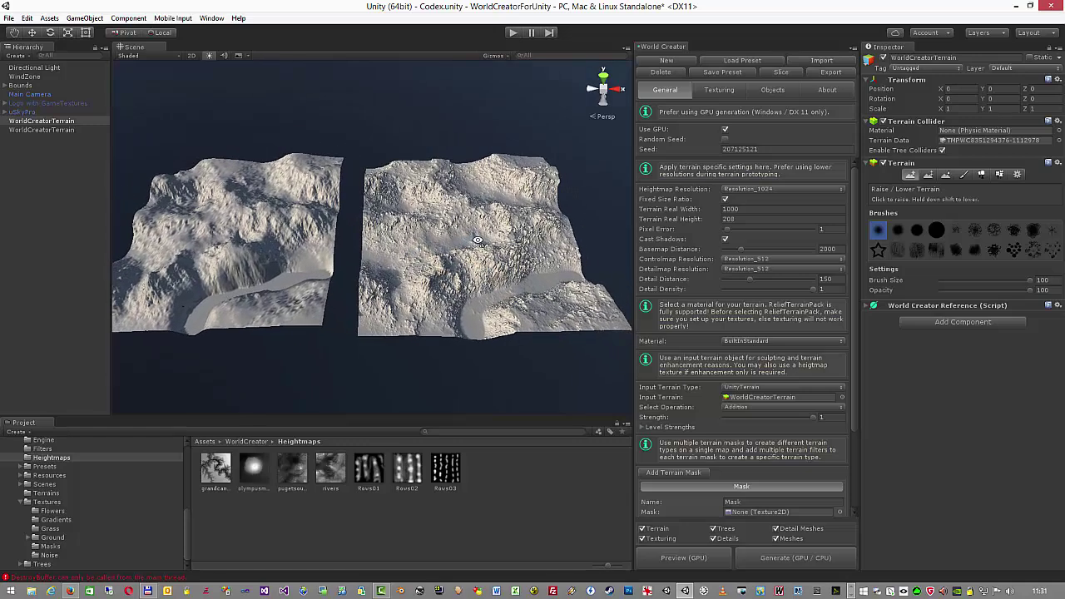
# Delete the second World Creator terrain that served as the input
pyautogui.click(81, 131)
pyautogui.press('Delete')
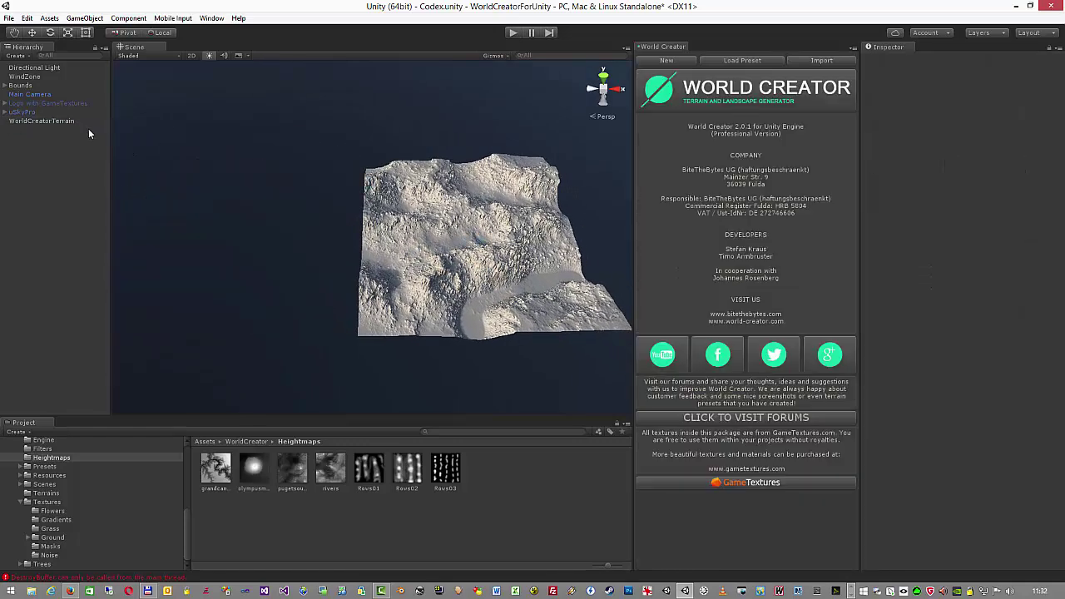
# Import the heightmap erosion01.raw from the Data (D:) drive as a Raw 16 file
pyautogui.click(823, 61)
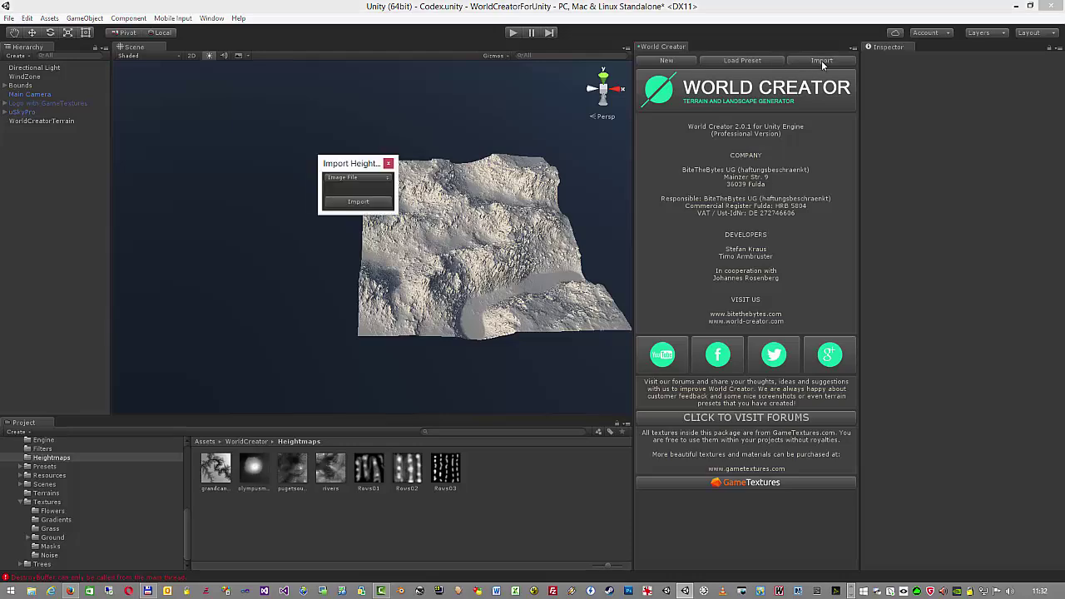
pyautogui.click(374, 179)
pyautogui.click(354, 205)
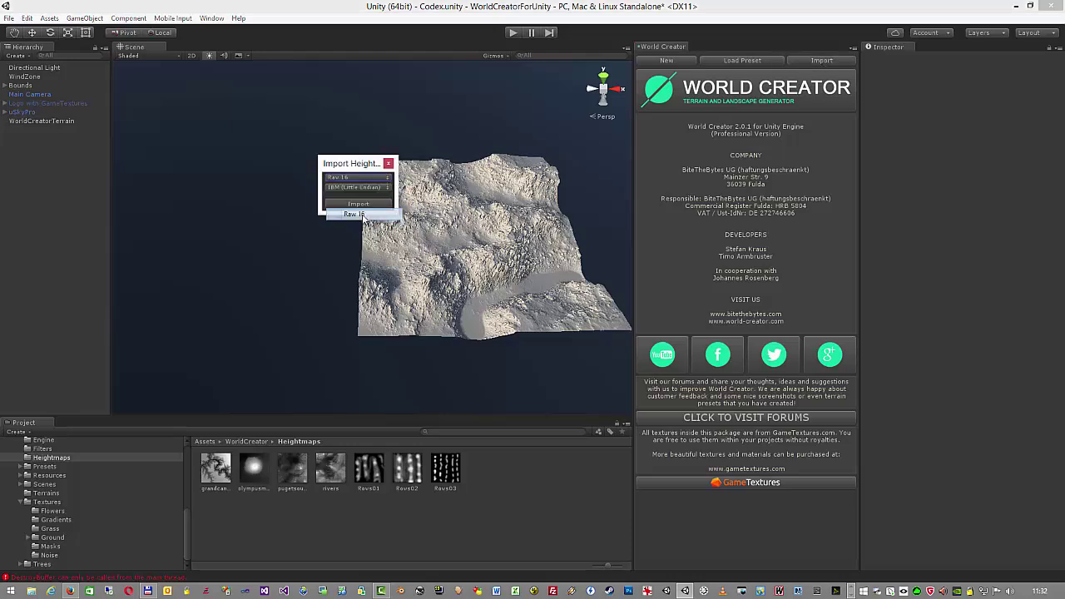
pyautogui.click(354, 205)
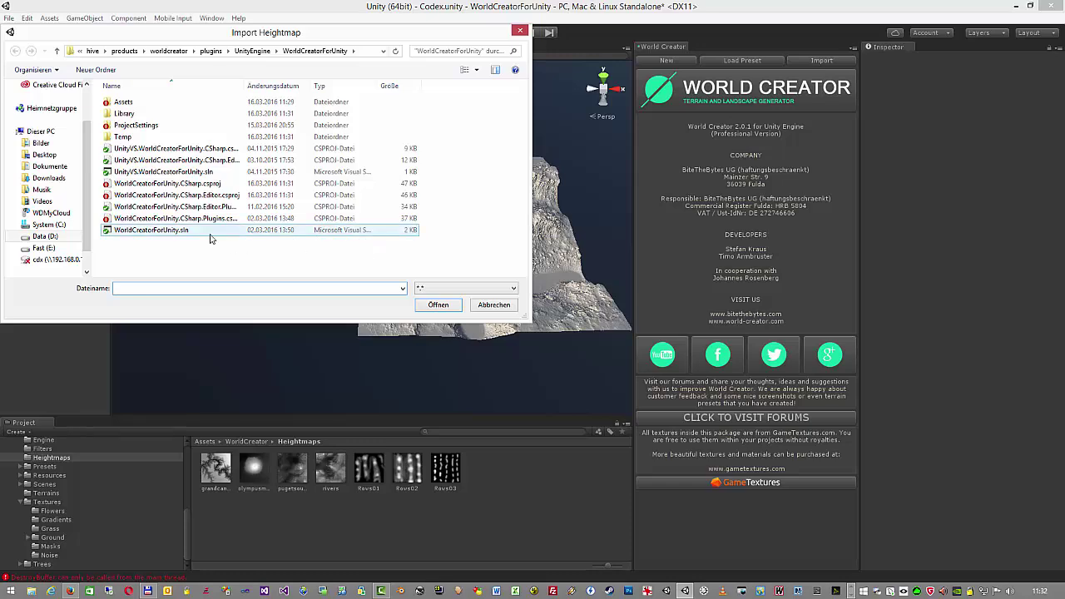
pyautogui.click(43, 237)
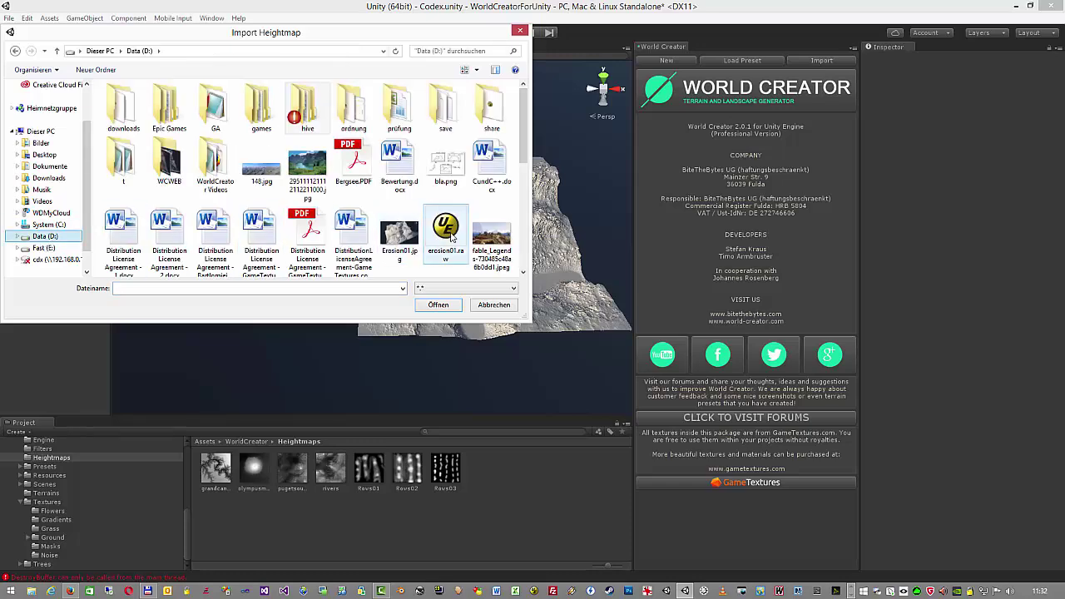
pyautogui.doubleClick(445, 237)
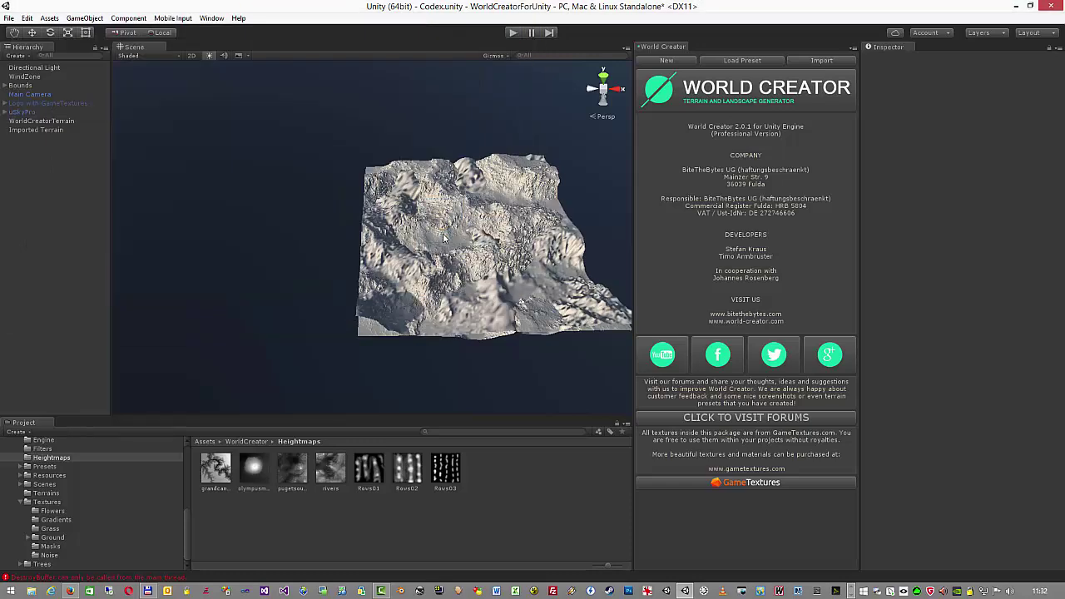
# Move the imported terrain along the X axis to about -1060, beside the generated terrain
pyautogui.click(45, 129)
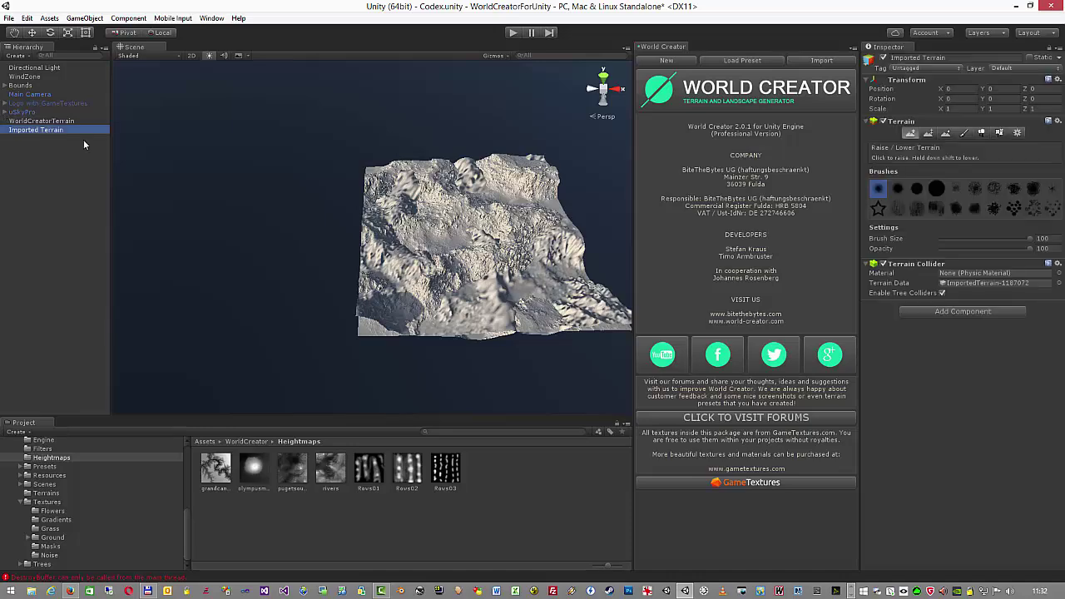
pyautogui.press('w')
pyautogui.moveTo(379, 337); pyautogui.dragTo(188, 327)
# Set the imported terrain's Pixel Error to 1 and inspect its eroded surface detail
pyautogui.click(1017, 133)
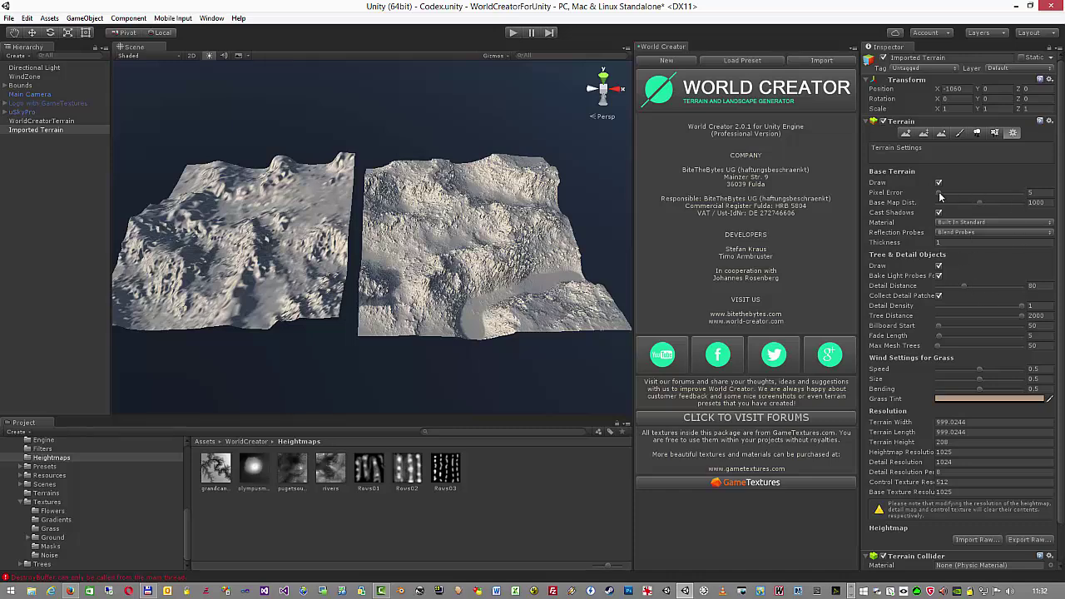
pyautogui.moveTo(941, 193); pyautogui.dragTo(924, 194)
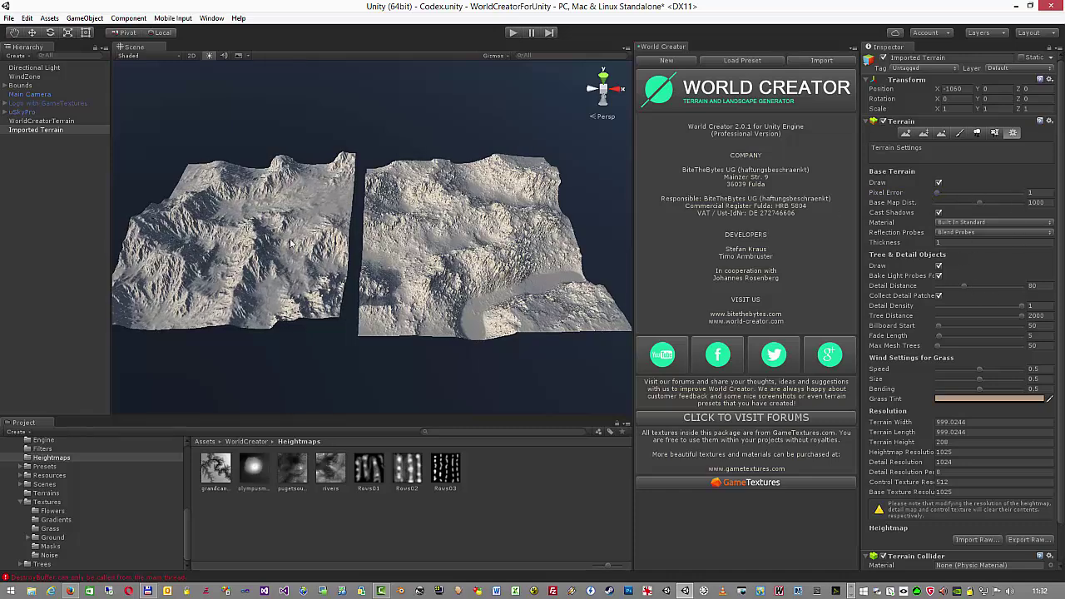
pyautogui.keyDown('alt'); pyautogui.moveTo(433, 240); pyautogui.dragTo(377, 243); pyautogui.keyUp('alt')
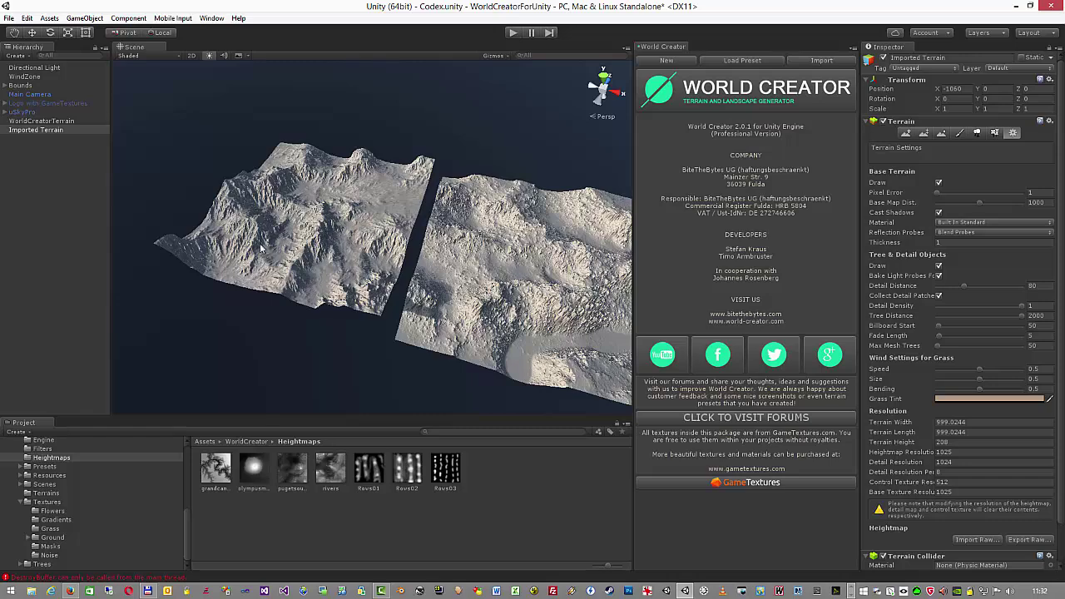
pyautogui.keyDown('alt'); pyautogui.moveTo(367, 258); pyautogui.dragTo(429, 251); pyautogui.keyUp('alt')
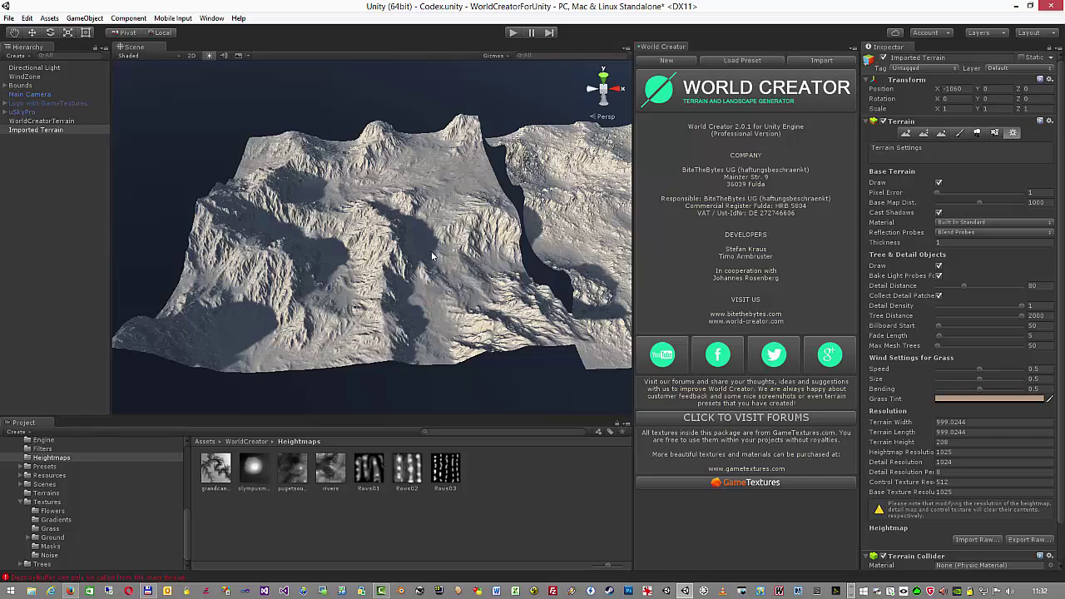
pyautogui.moveTo(477, 267)
pyautogui.keyDown('alt'); pyautogui.mouseDown()
pyautogui.moveTo(456, 260)
pyautogui.moveTo(465, 251)
pyautogui.moveTo(463, 267)
pyautogui.mouseUp(); pyautogui.keyUp('alt')
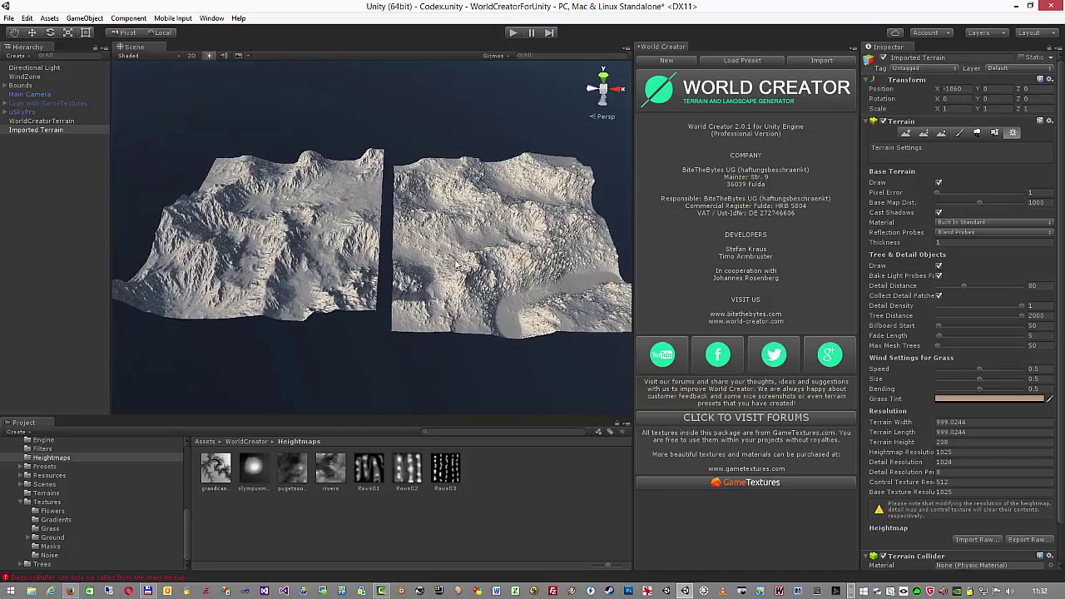
# Assign Imported Terrain as the input terrain of WorldCreatorTerrain and generate the terrain
pyautogui.click(53, 121)
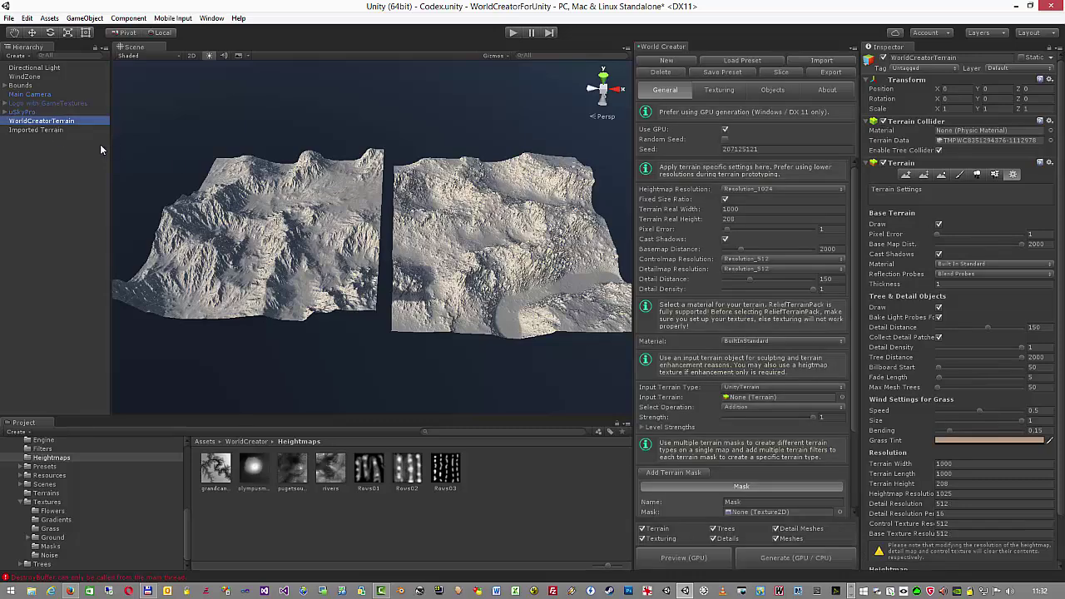
pyautogui.moveTo(60, 130); pyautogui.dragTo(746, 400)
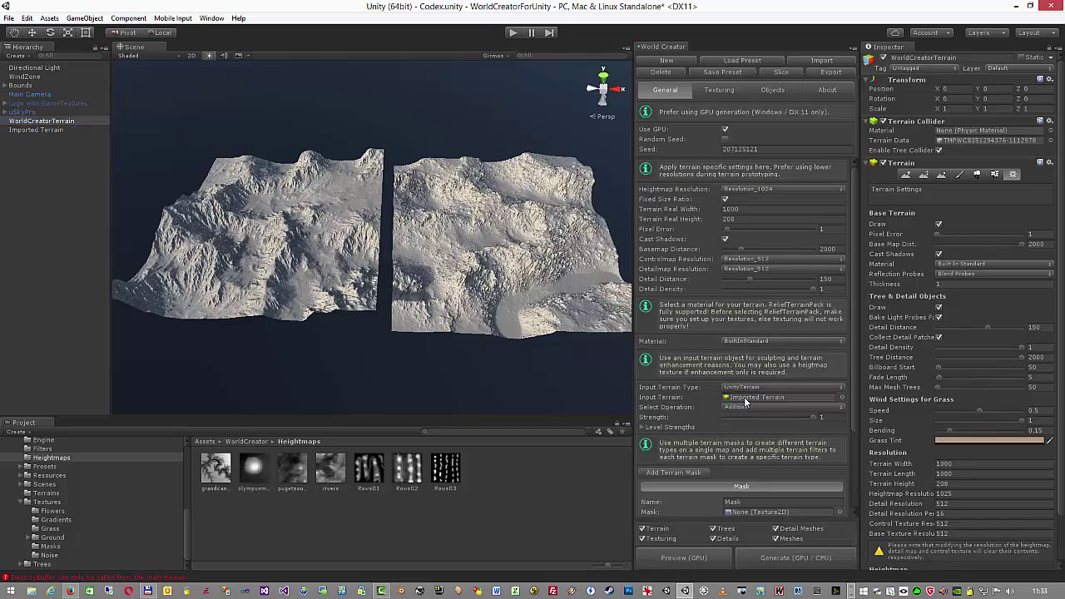
pyautogui.click(783, 559)
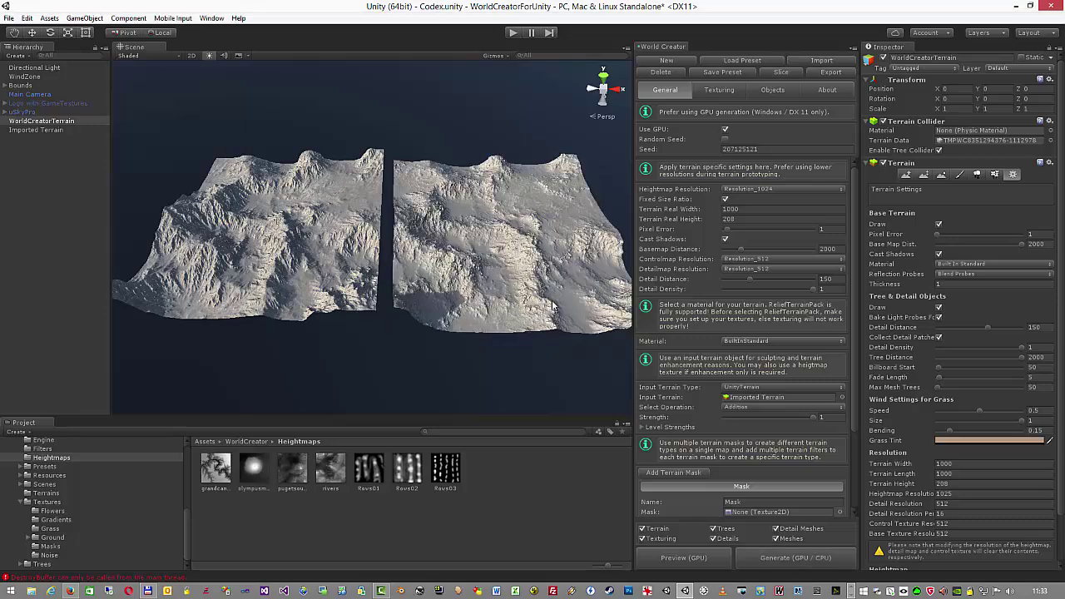
# Remove the Canyon filter from the terrain mask and regenerate the terrain
pyautogui.moveTo(547, 274); pyautogui.dragTo(486, 248, button='middle')
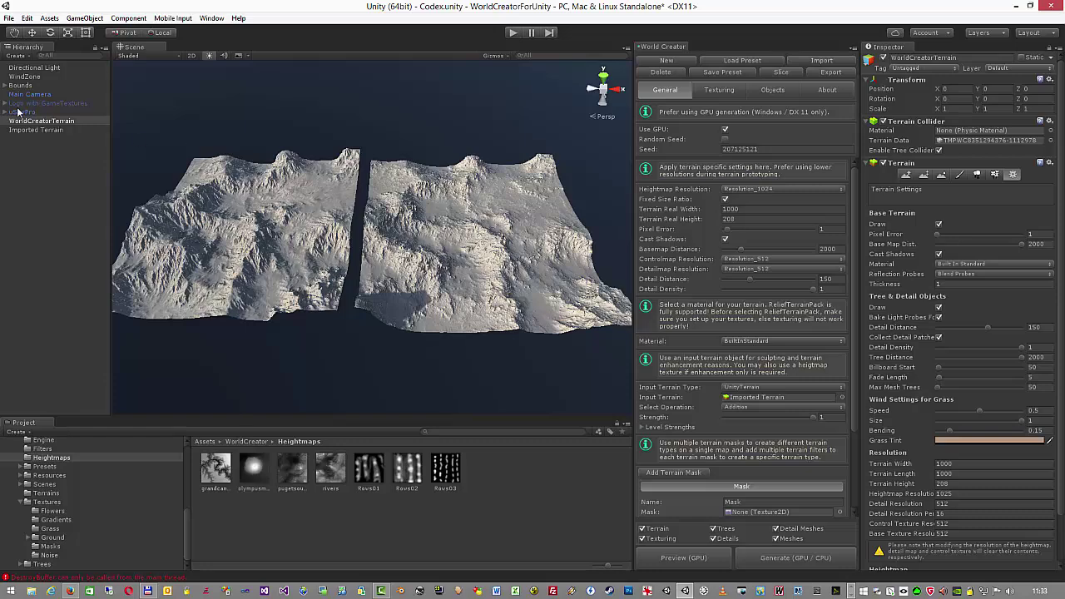
pyautogui.scroll(-3, 737, 507)
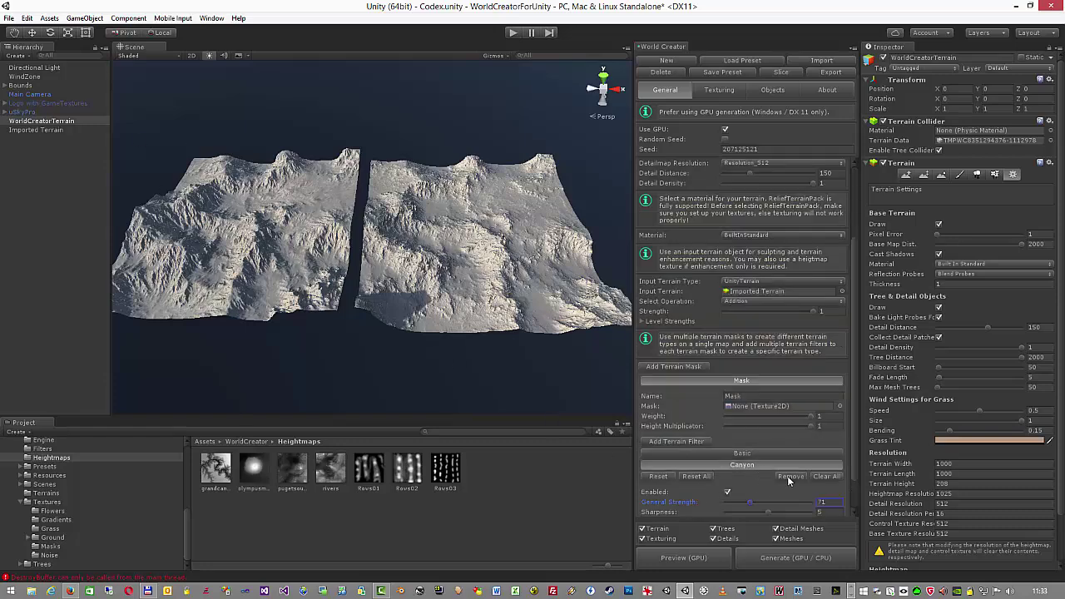
pyautogui.click(789, 476)
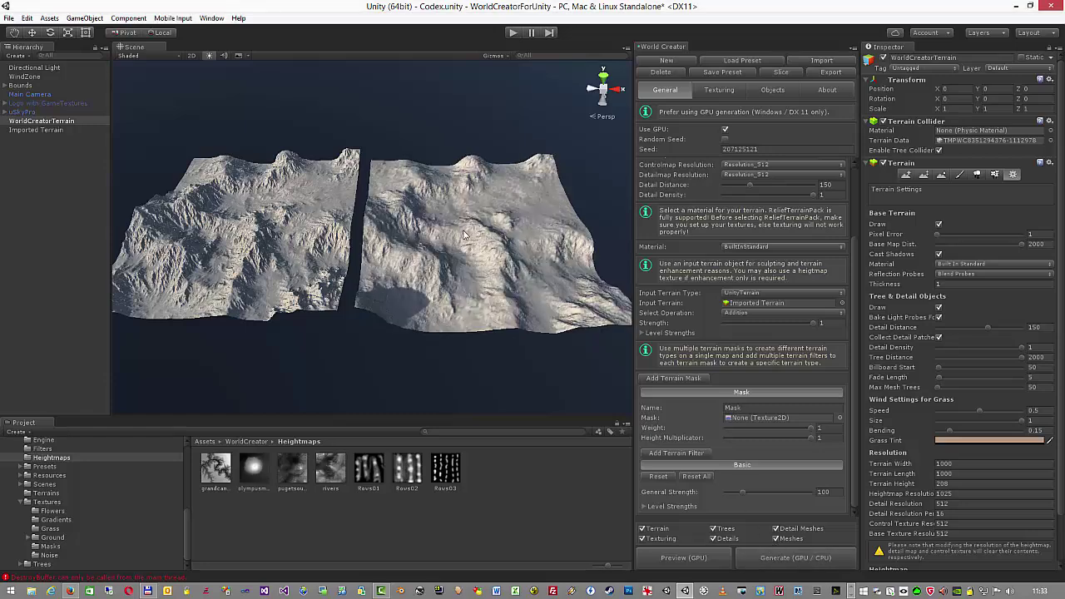
# Regenerate the terrain with the input operation set to Average, and restore the operation to Addition
pyautogui.click(738, 314)
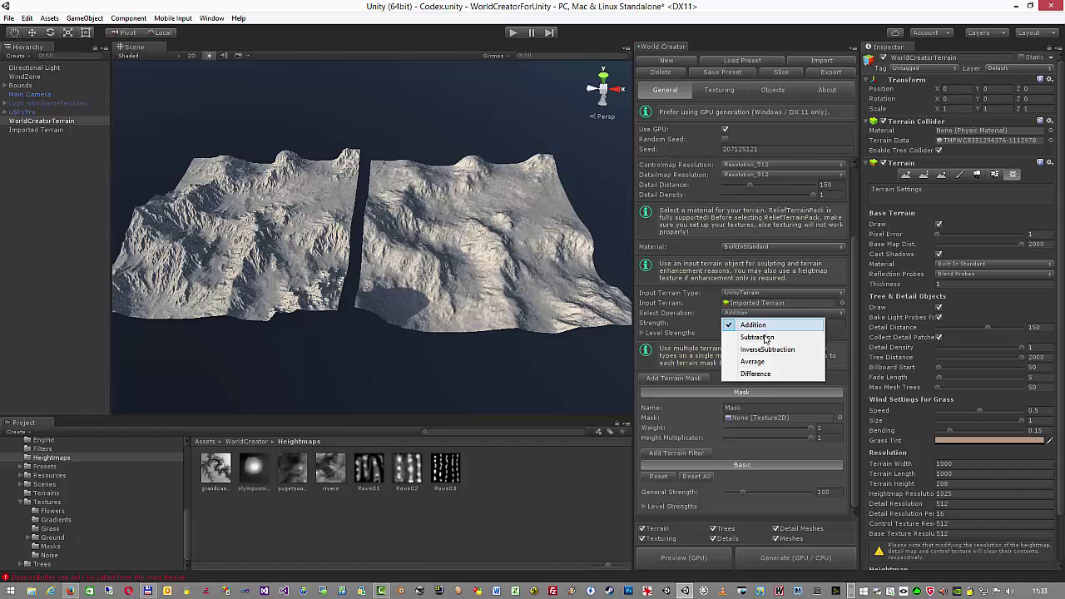
pyautogui.click(752, 361)
pyautogui.click(787, 559)
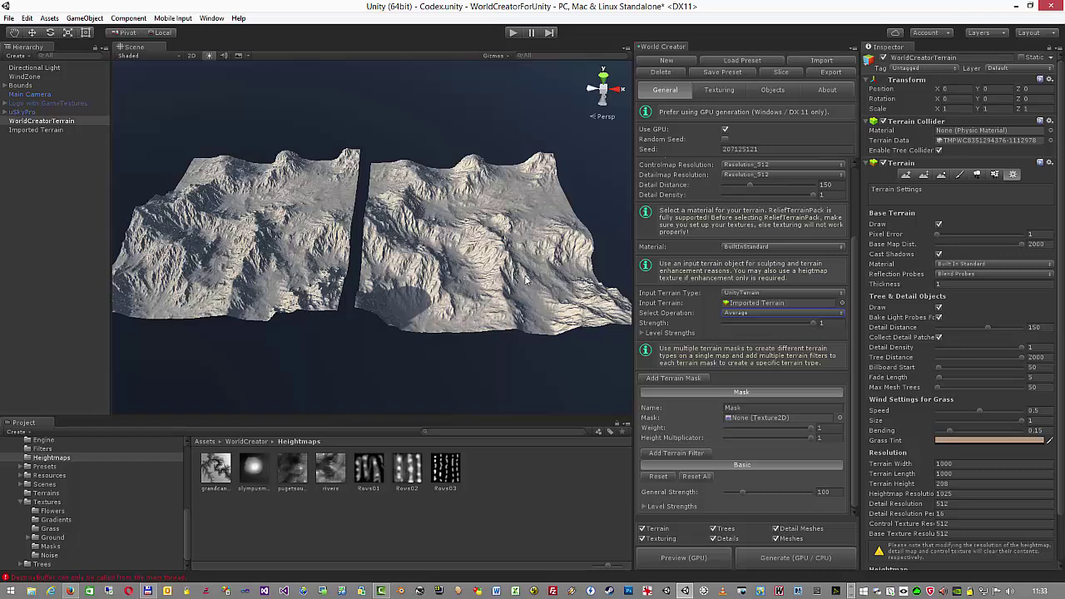
pyautogui.click(744, 314)
pyautogui.click(739, 317)
# Add the Terrace filter to the terrain mask and regenerate the terrain
pyautogui.click(690, 454)
pyautogui.scroll(-10, 365, 332)
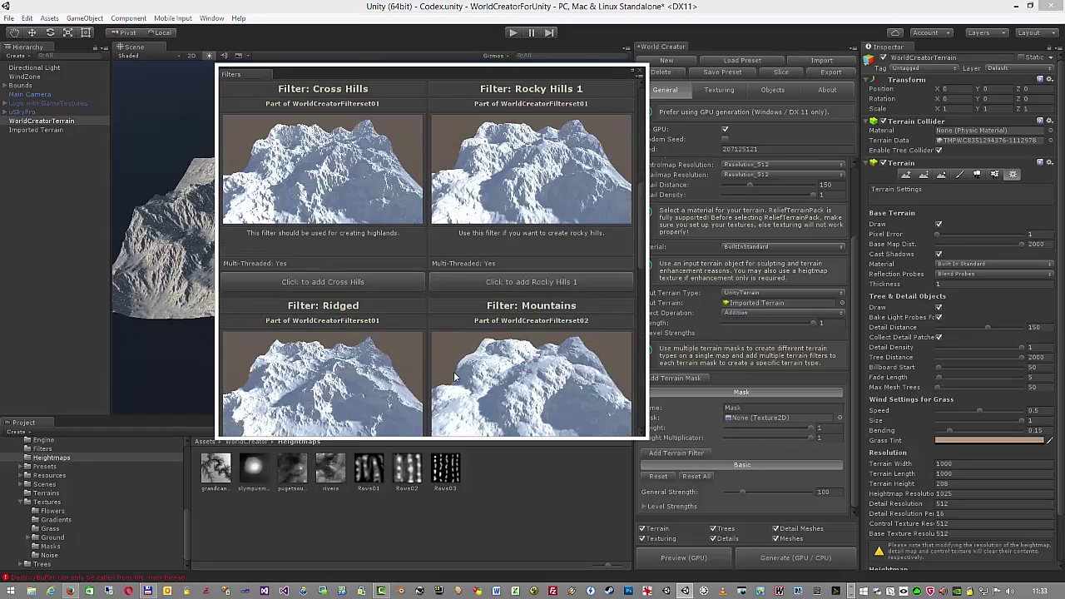
pyautogui.scroll(-10, 450, 378)
pyautogui.click(547, 423)
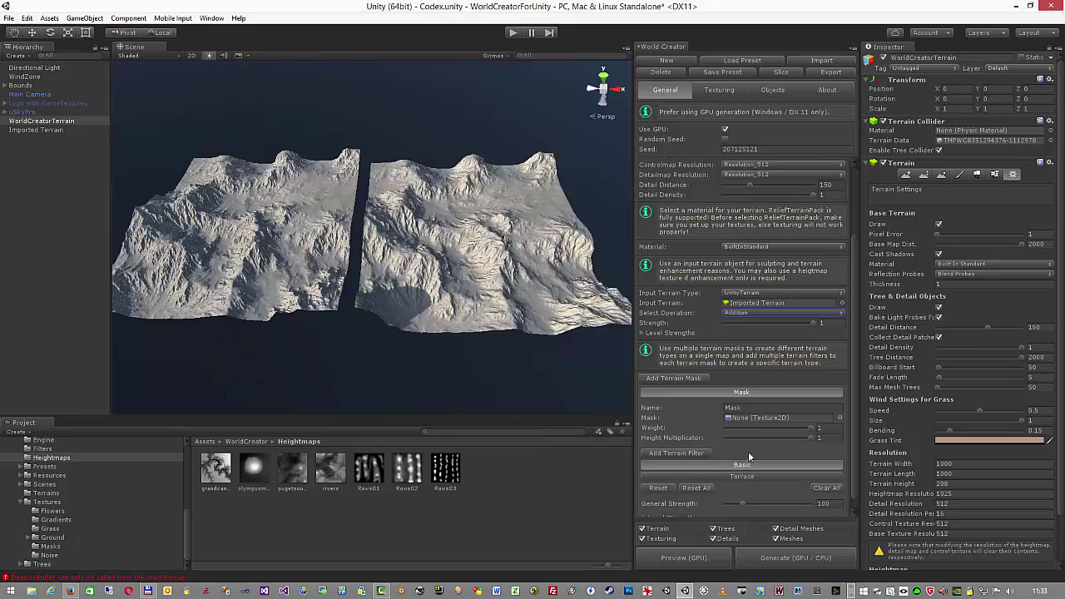
pyautogui.scroll(-1, 770, 466)
pyautogui.click(796, 558)
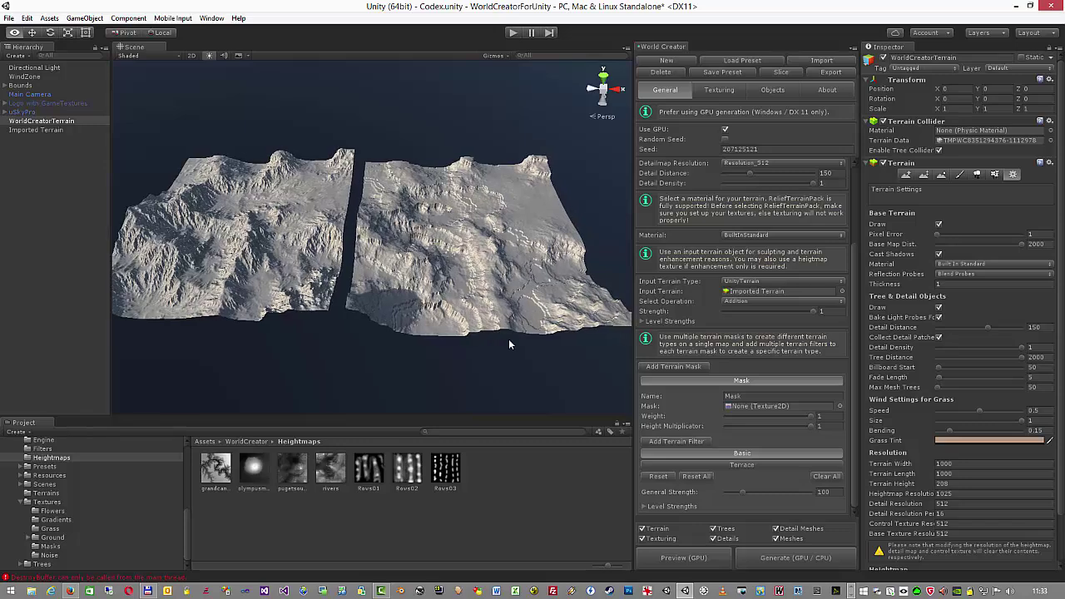
# Inspect the terraced terrain and the available input terrain types, keeping UnityTerrain selected
pyautogui.keyDown('alt'); pyautogui.moveTo(509, 338); pyautogui.dragTo(539, 330); pyautogui.keyUp('alt')
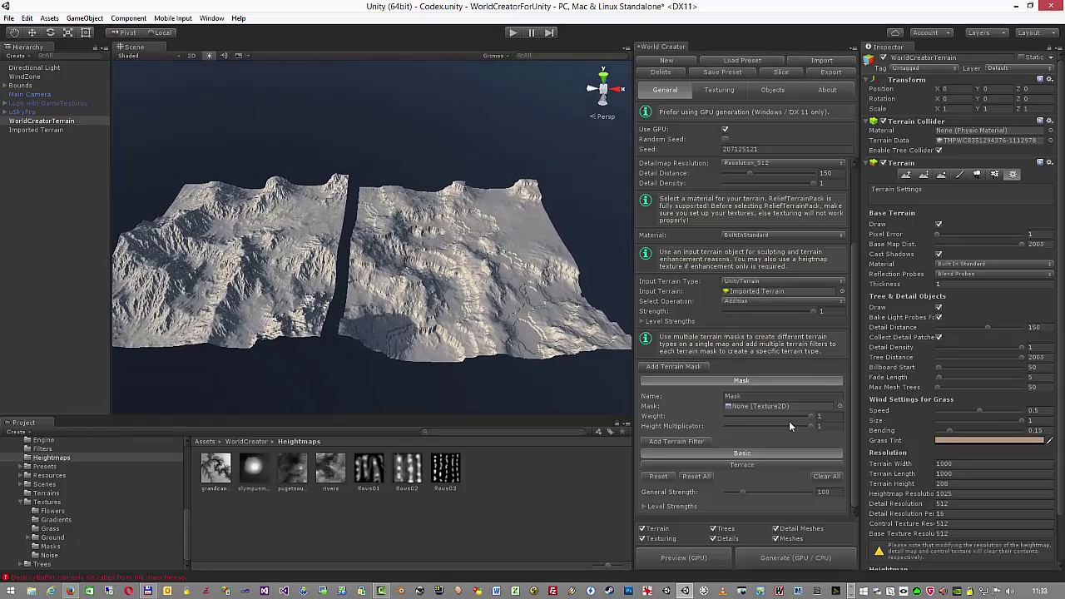
pyautogui.click(778, 282)
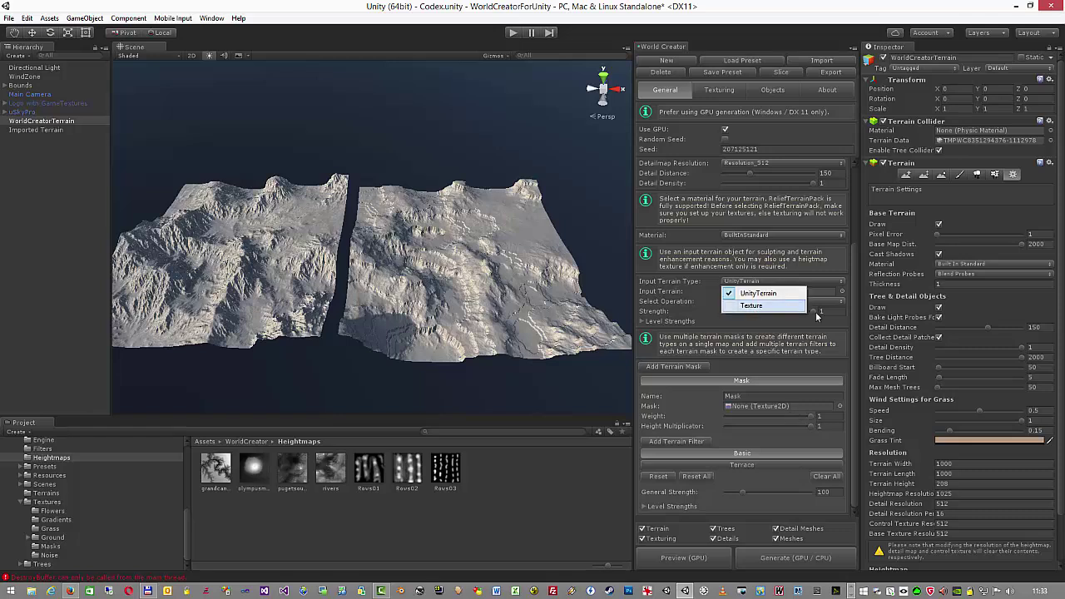
pyautogui.click(755, 293)
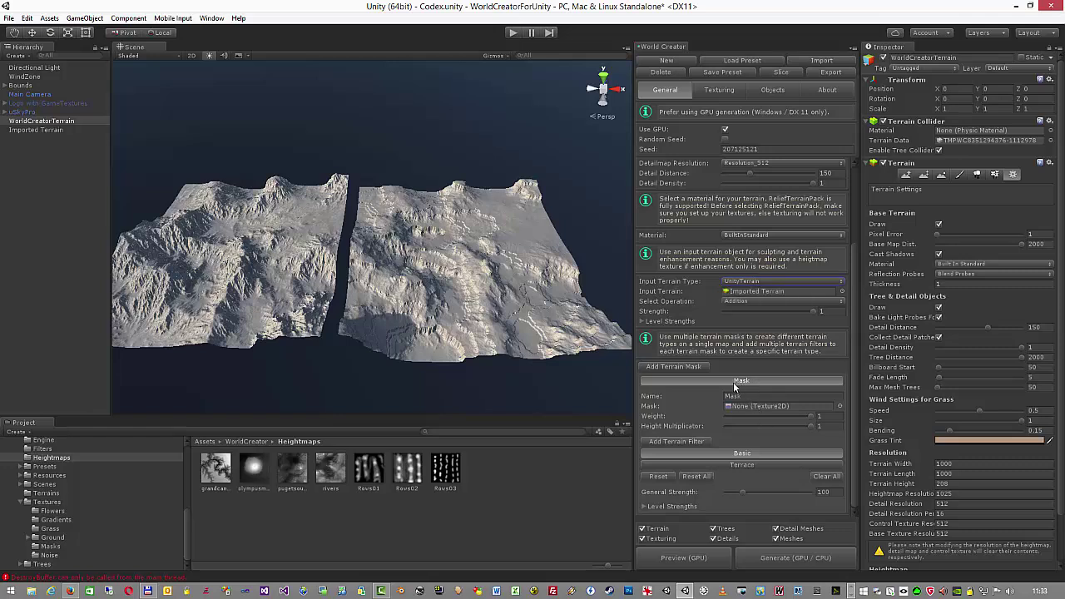
# Delete the imported terrain from the scene and select WorldCreatorTerrain to view it on its own
pyautogui.click(45, 129)
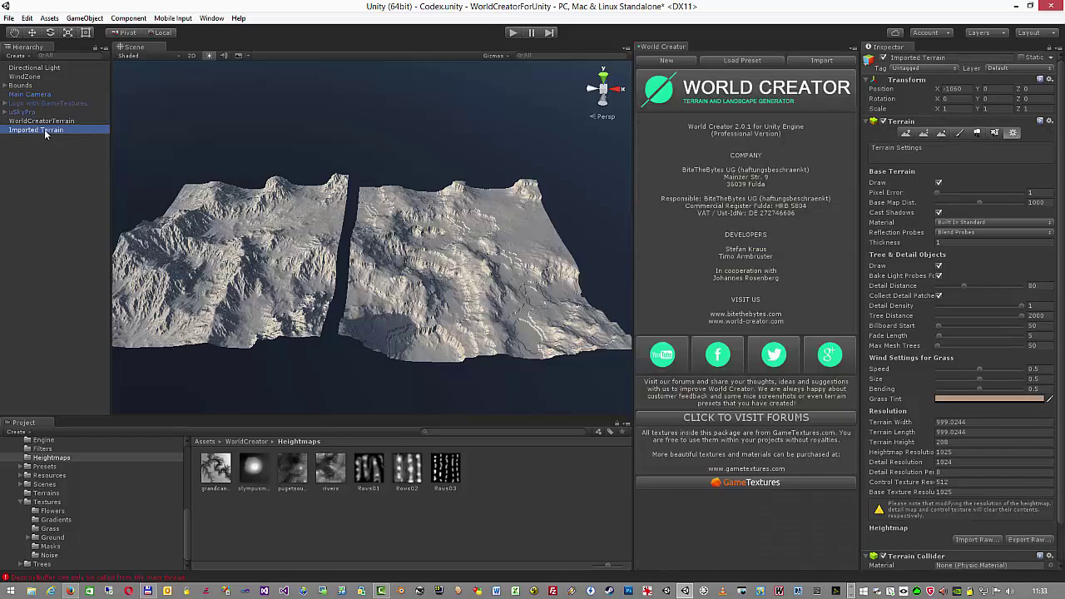
pyautogui.press('Delete')
pyautogui.click(25, 111)
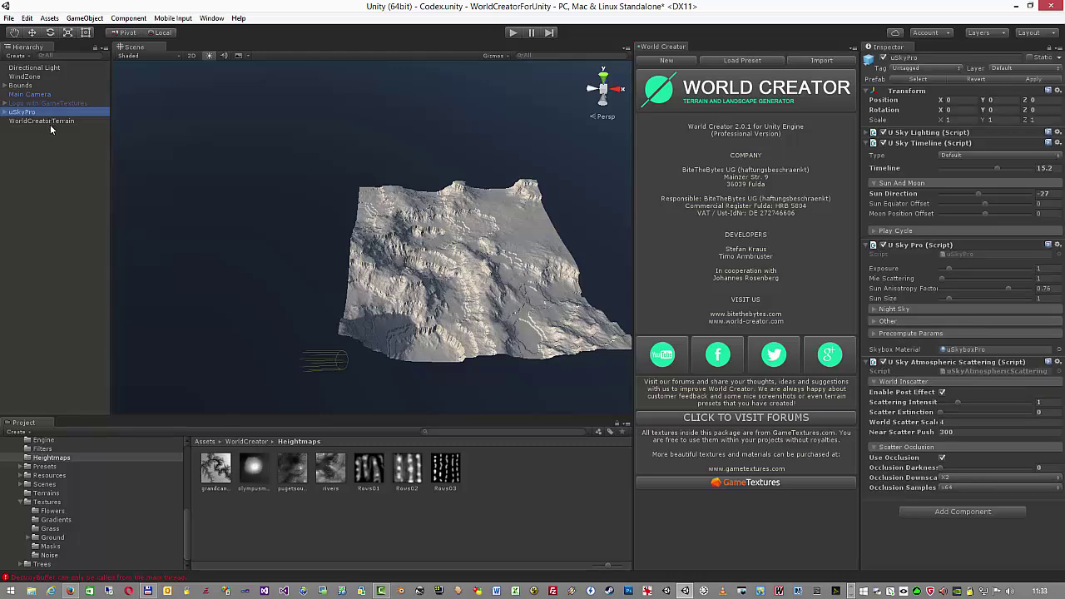
pyautogui.click(354, 161)
pyautogui.click(39, 120)
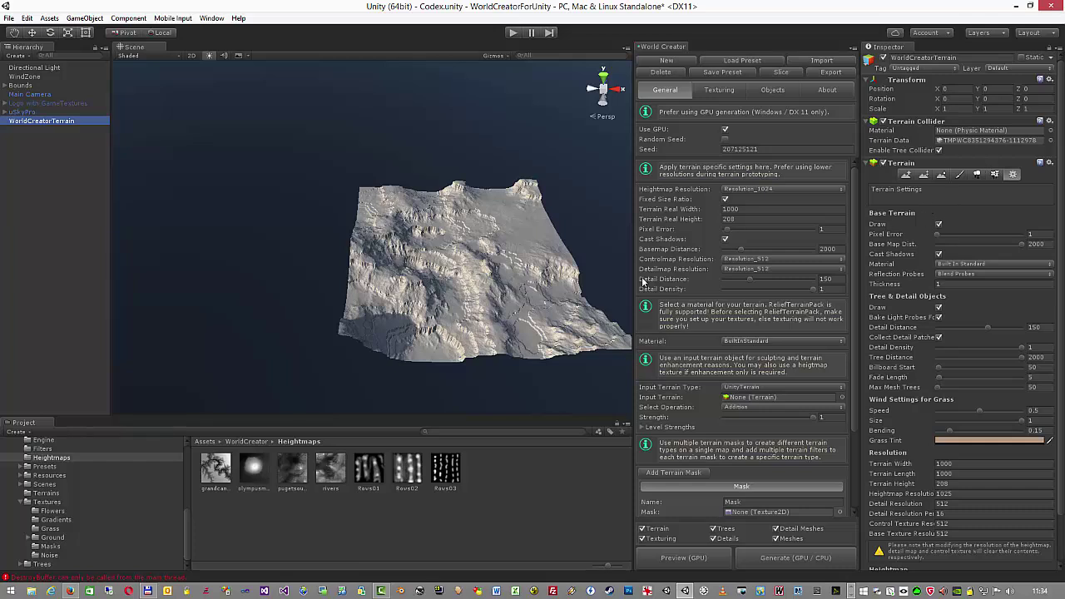
pyautogui.keyDown('alt'); pyautogui.moveTo(562, 291); pyautogui.dragTo(562, 292); pyautogui.keyUp('alt')
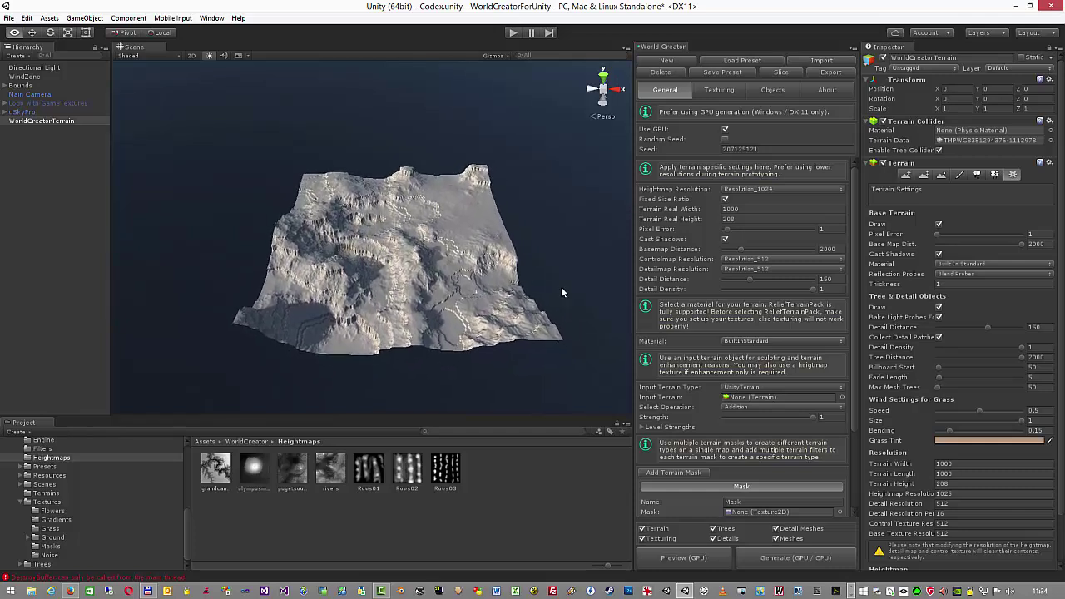